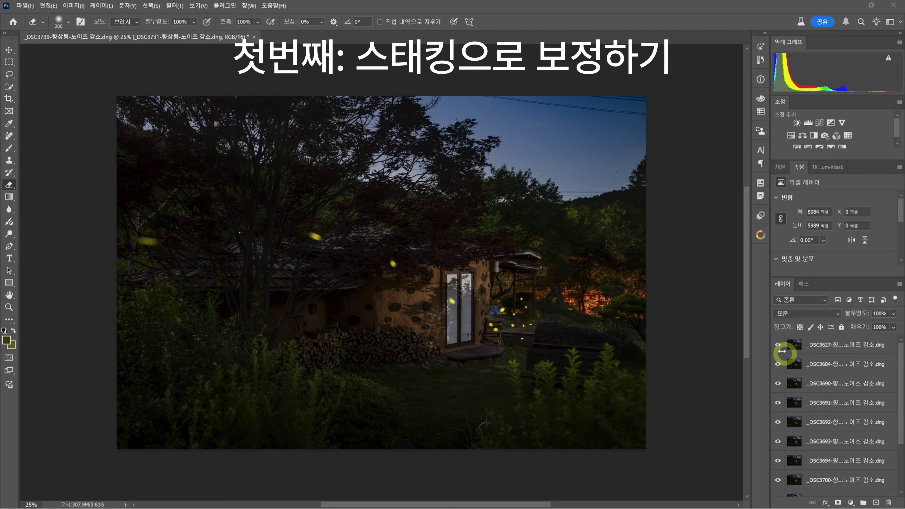
Toggle the visibility of the uppermost photo layers, from _DSC3627 to _DSC3691, to compare the fireflies captured in each frame.
{"action": "left_click", "coordinate": [778, 345]}
{"action": "left_click", "coordinate": [780, 344]}
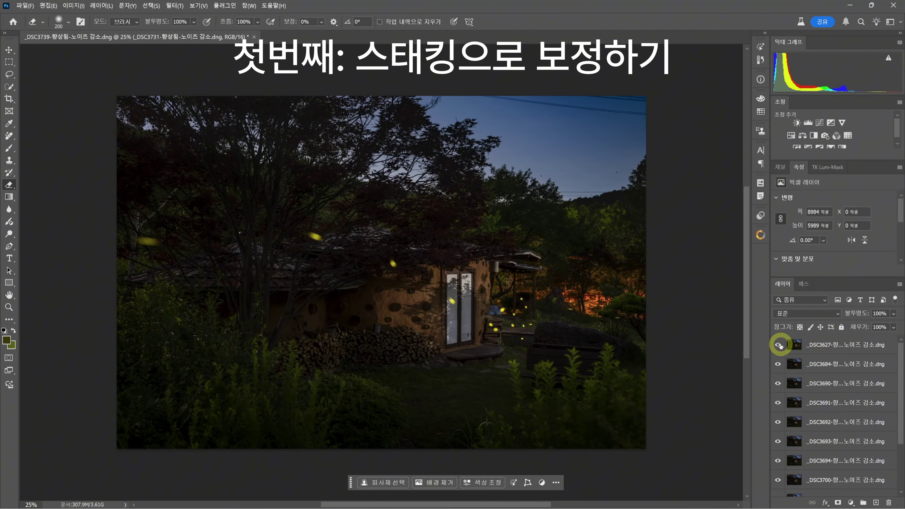
{"action": "left_click_drag", "start_coordinate": [779, 345], "coordinate": [779, 384]}
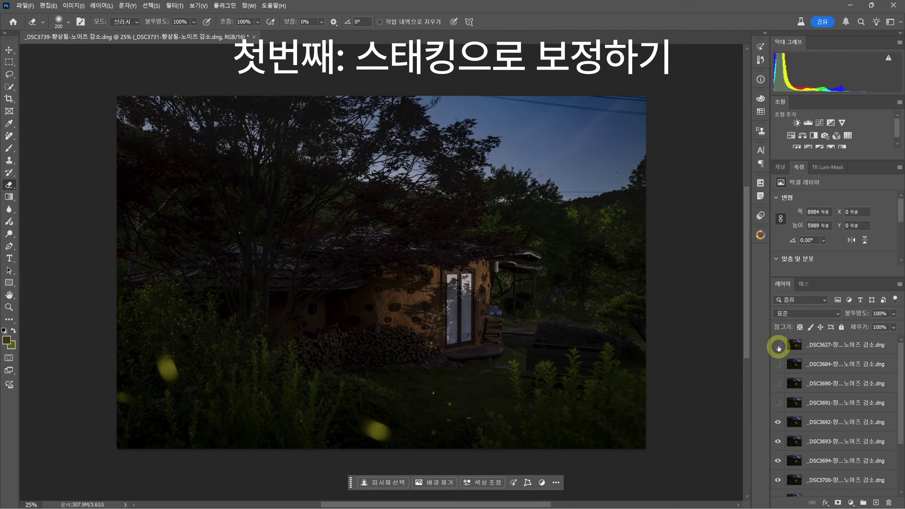
{"action": "left_click_drag", "start_coordinate": [778, 344], "coordinate": [829, 396]}
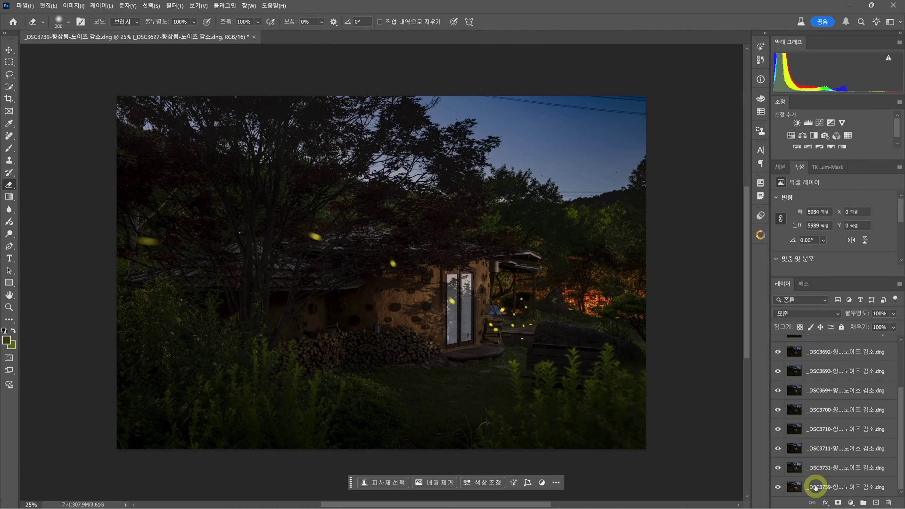
Select all the photo layers from _DSC3627 to _DSC3739 and auto-align them with the Auto projection.
{"action": "left_click", "coordinate": [815, 488], "text": "shift"}
{"action": "scroll", "coordinate": [816, 485], "scroll_direction": "up", "scroll_amount": 2}
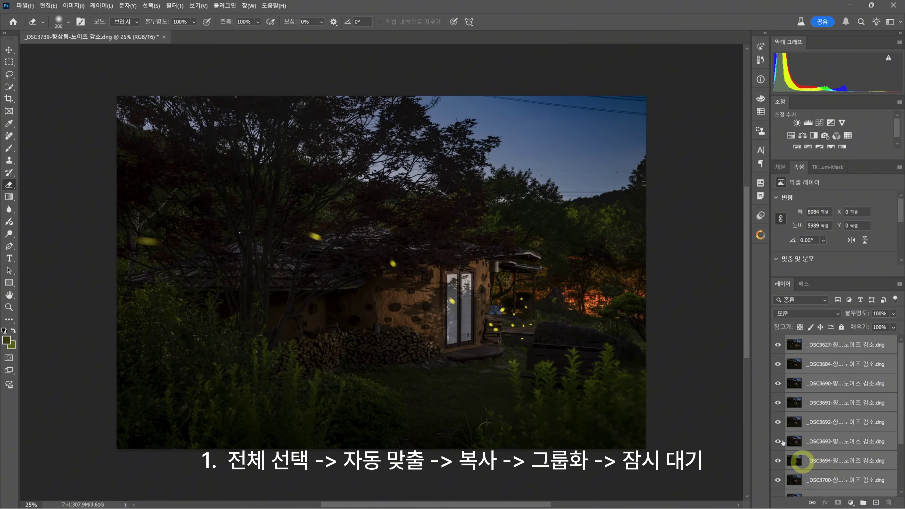
{"action": "left_click", "coordinate": [48, 5]}
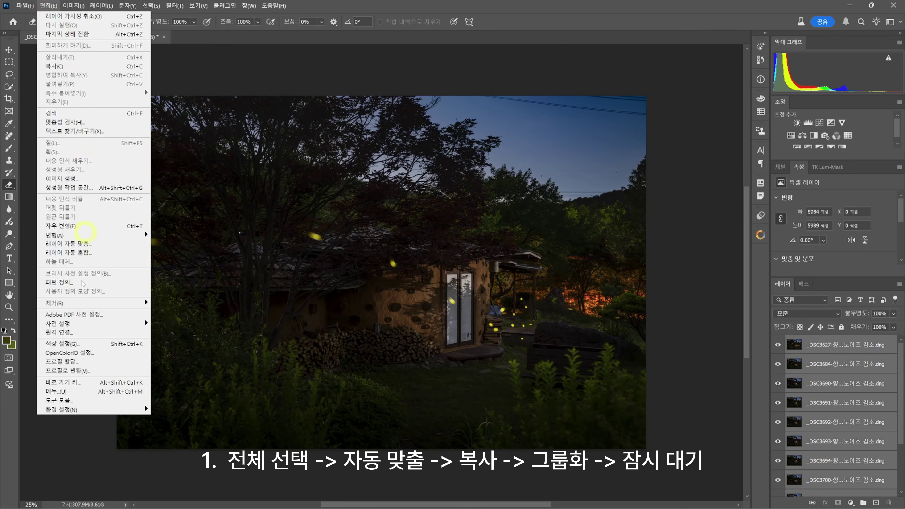
{"action": "left_click", "coordinate": [79, 244]}
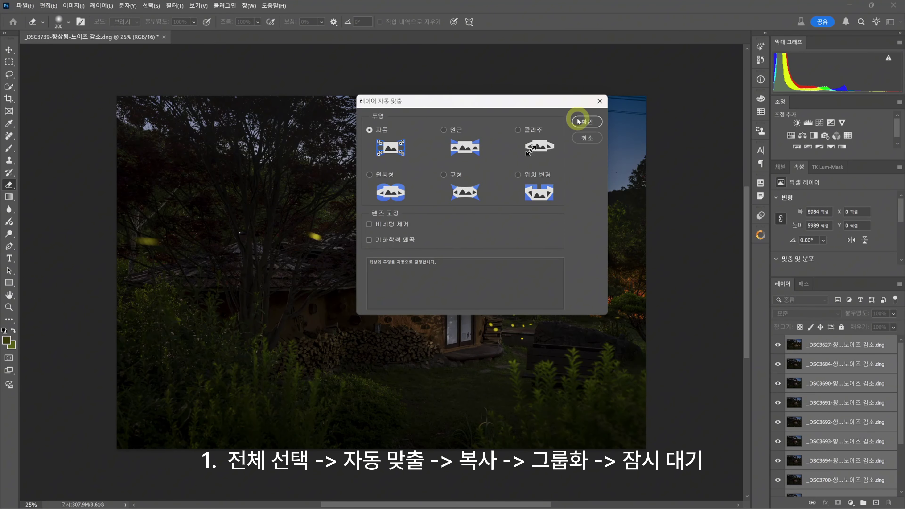
{"action": "left_click", "coordinate": [579, 119]}
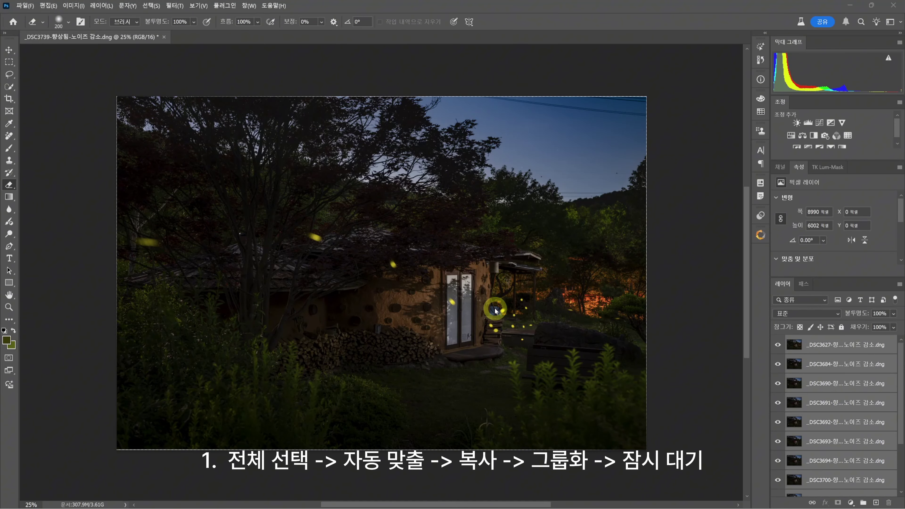
Duplicate all the aligned photo layers.
{"action": "key", "text": "ctrl+0"}
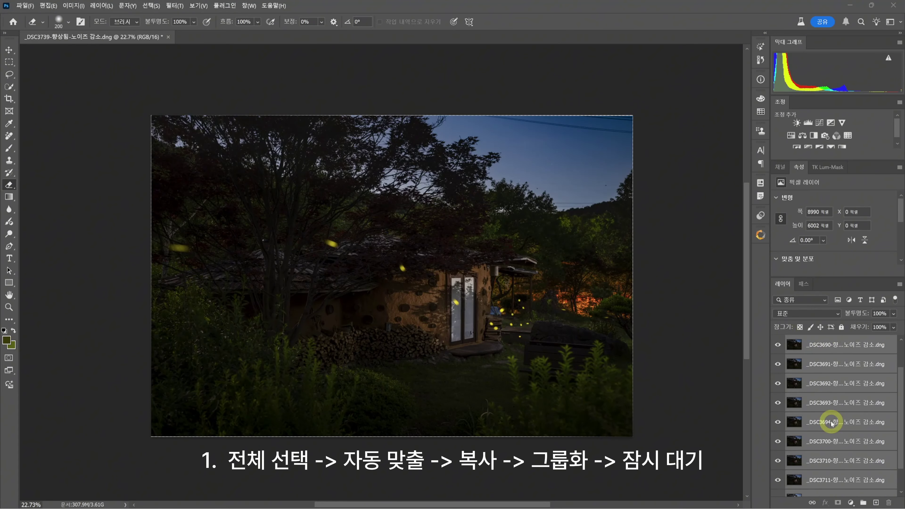
{"action": "scroll", "coordinate": [831, 423], "scroll_direction": "up", "scroll_amount": 2}
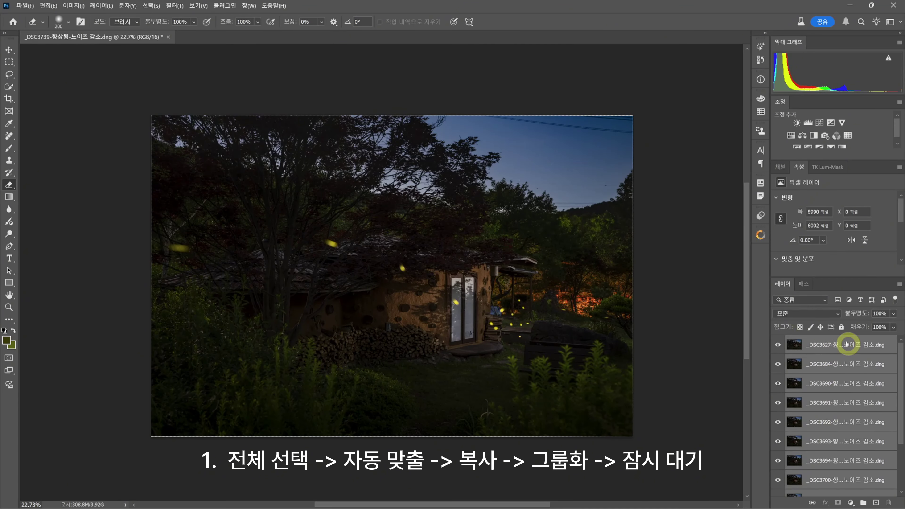
{"action": "right_click", "coordinate": [830, 345]}
{"action": "left_click", "coordinate": [825, 324]}
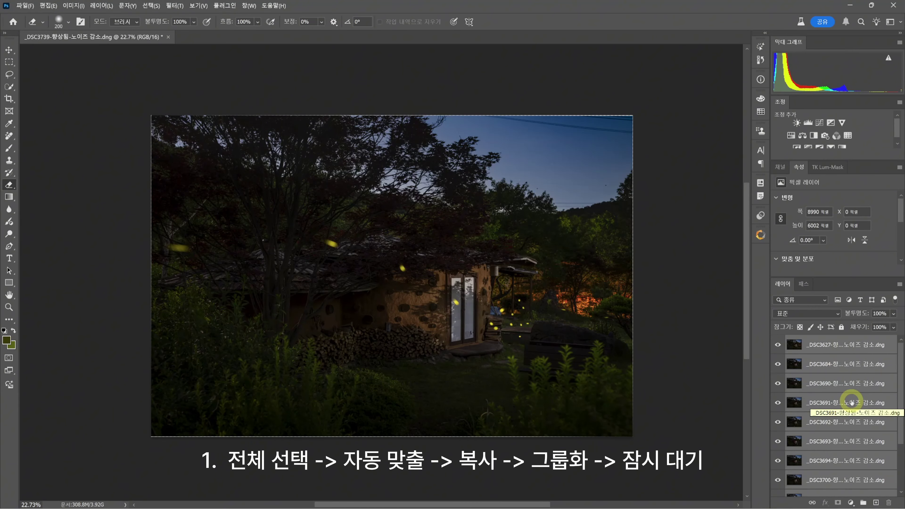
{"action": "key", "text": "ctrl+j"}
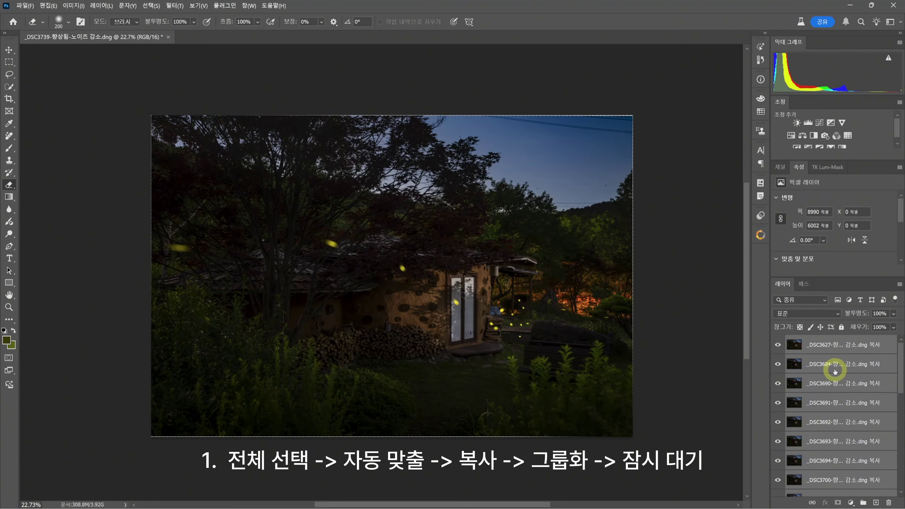
Group the duplicated photo layers, check the group's contents and hide the group.
{"action": "scroll", "coordinate": [834, 372], "scroll_direction": "down", "scroll_amount": 5}
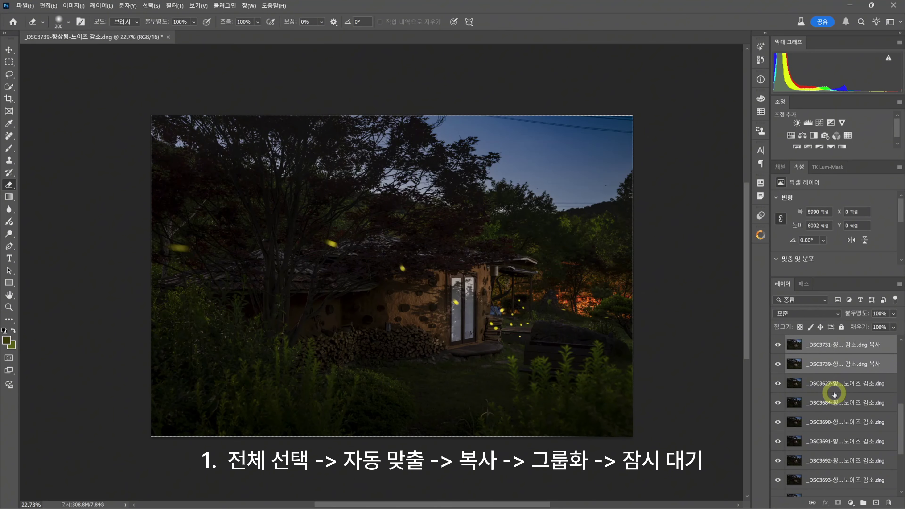
{"action": "scroll", "coordinate": [834, 393], "scroll_direction": "up", "scroll_amount": 3}
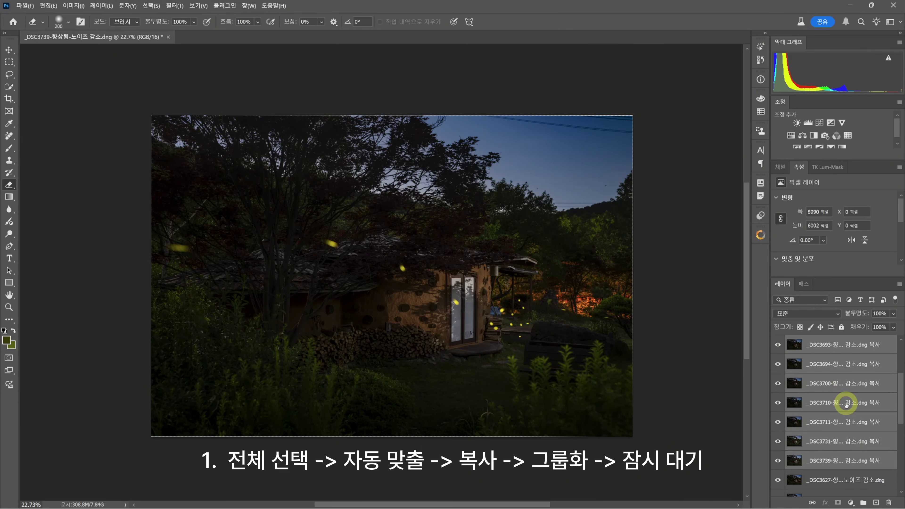
{"action": "key", "text": "ctrl+g"}
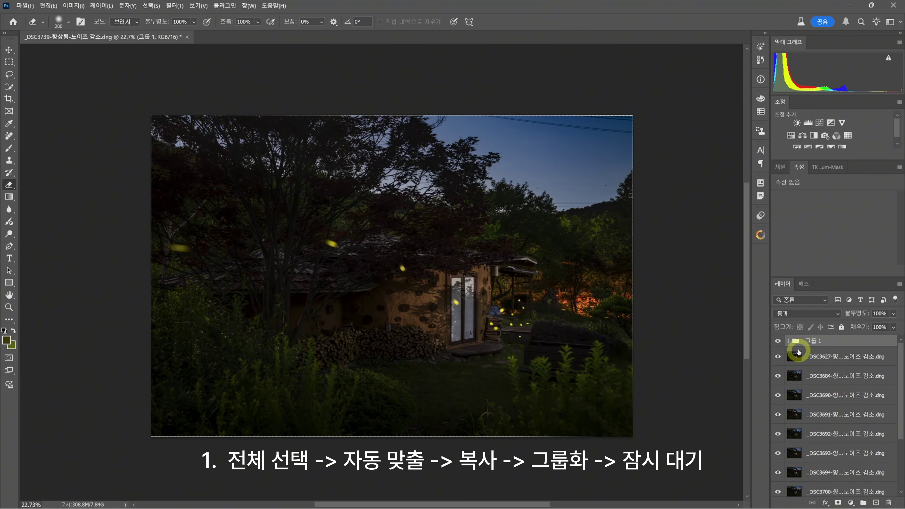
{"action": "left_click", "coordinate": [789, 341]}
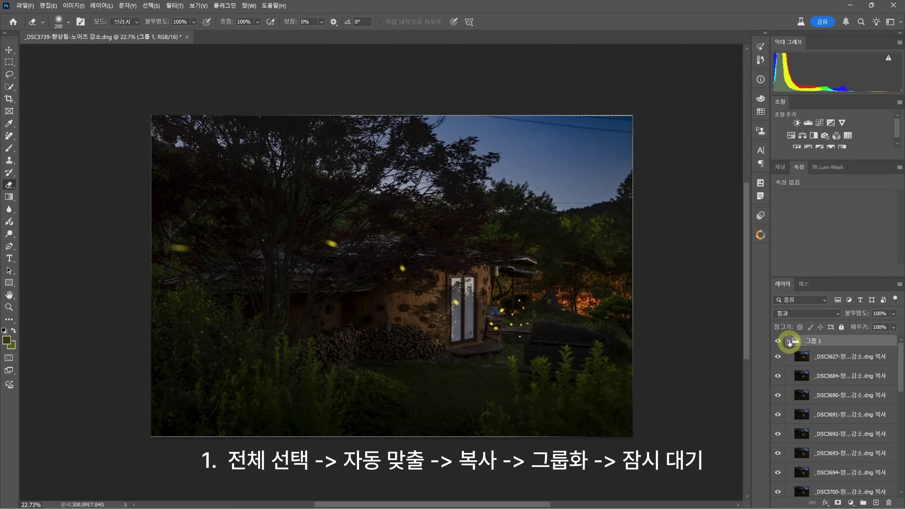
{"action": "left_click", "coordinate": [788, 342]}
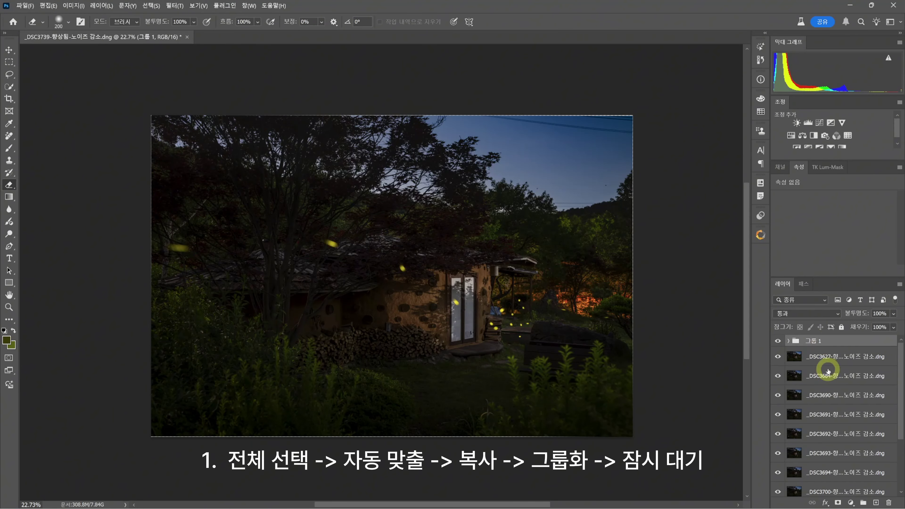
{"action": "left_click", "coordinate": [778, 341]}
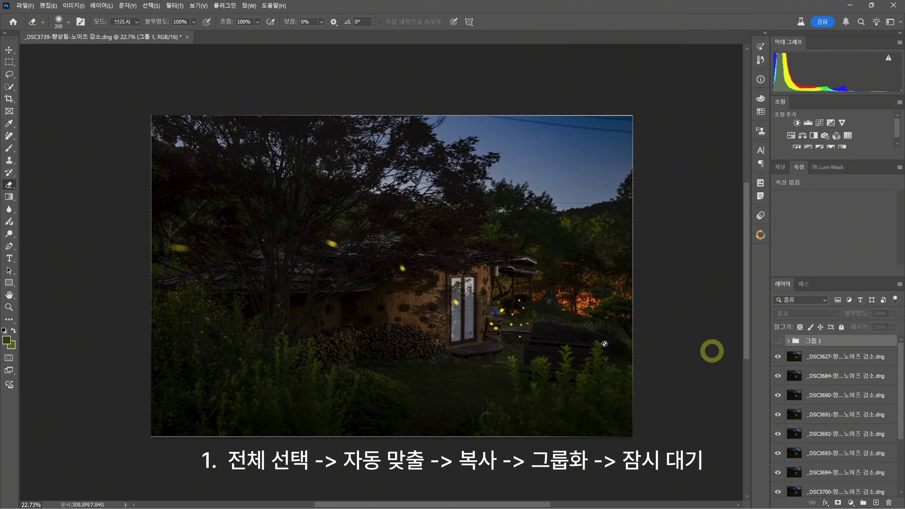
Select all the original photo layers below the group and convert them into one smart object.
{"action": "scroll", "coordinate": [826, 361], "scroll_direction": "down", "scroll_amount": 1}
{"action": "scroll", "coordinate": [830, 359], "scroll_direction": "up", "scroll_amount": 1}
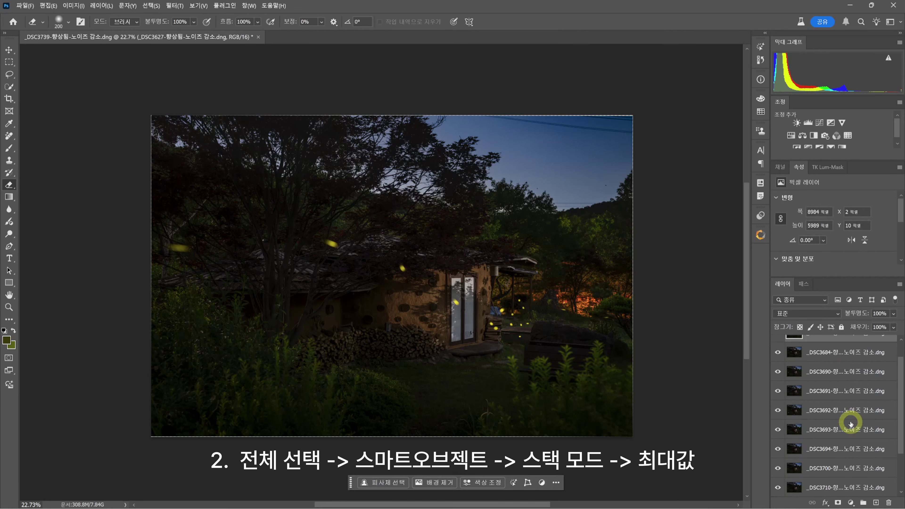
{"action": "right_click", "coordinate": [798, 420]}
{"action": "left_click", "coordinate": [815, 329]}
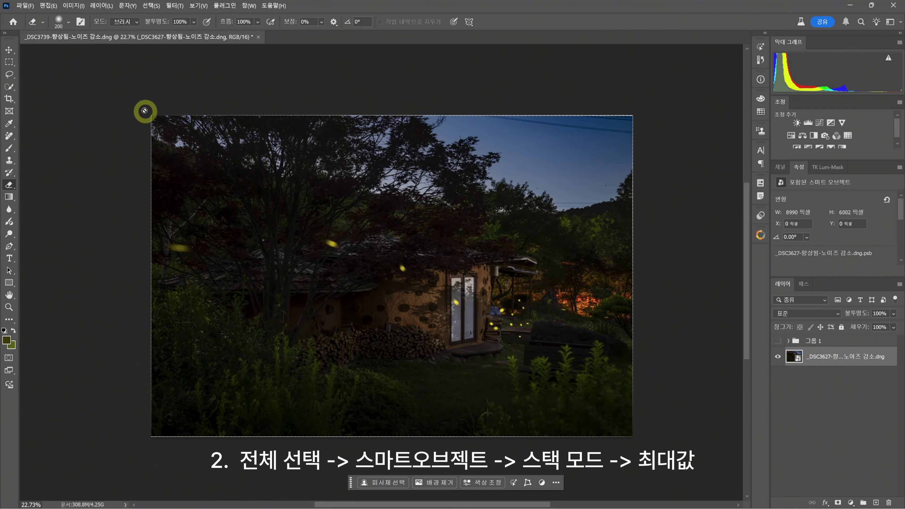
Set the smart object's stack mode to Maximum.
{"action": "left_click", "coordinate": [101, 5]}
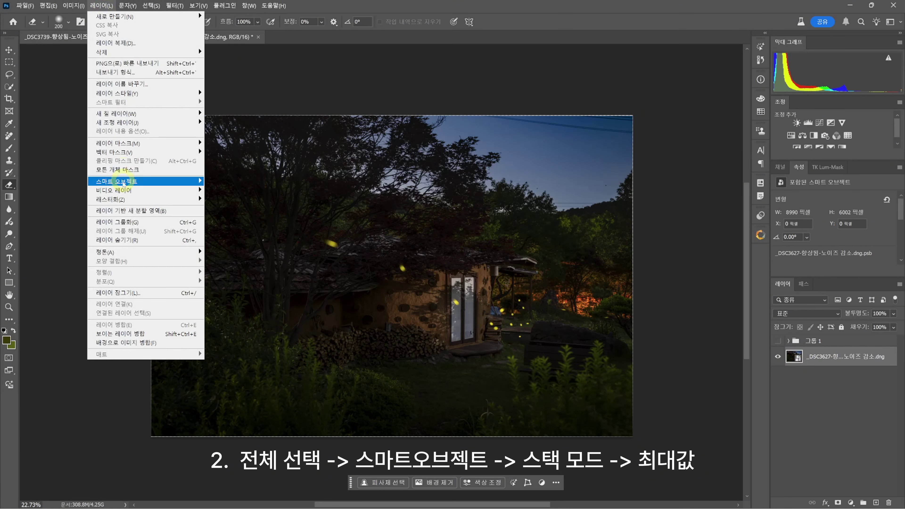
{"action": "mouse_move", "coordinate": [124, 181]}
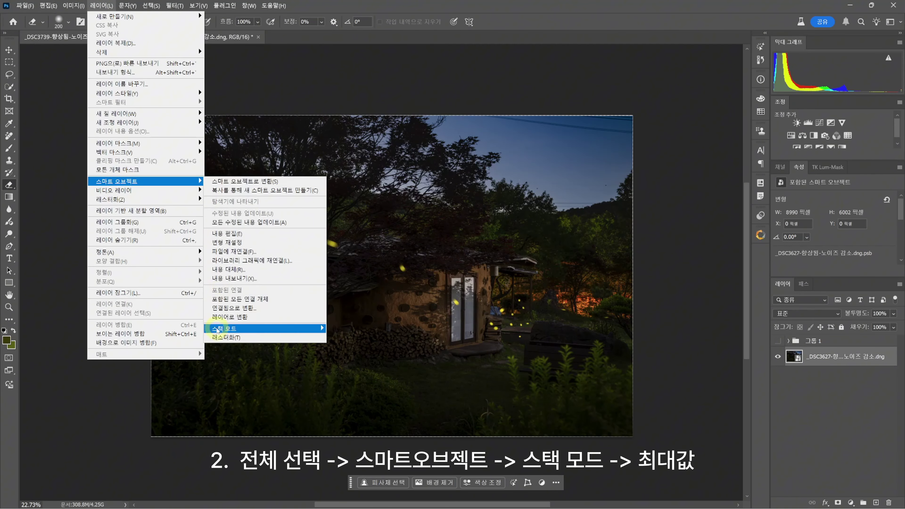
{"action": "mouse_move", "coordinate": [220, 332]}
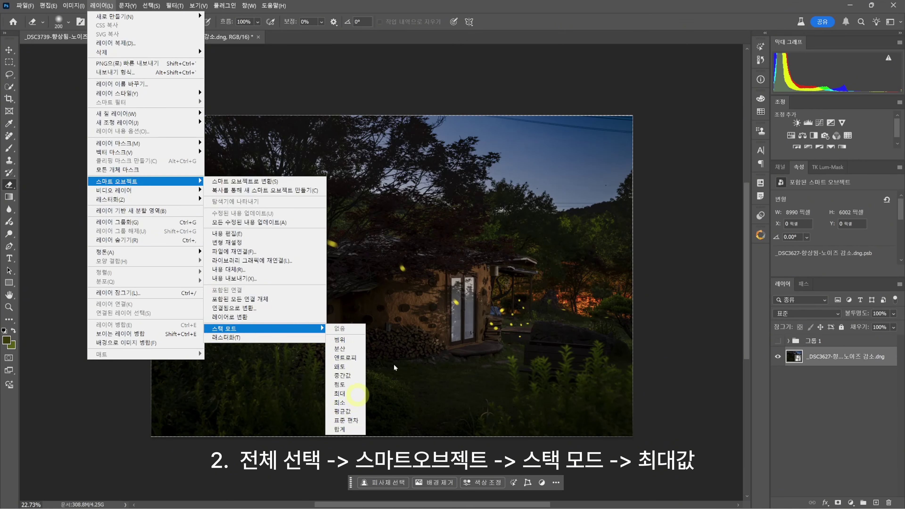
{"action": "left_click", "coordinate": [344, 394]}
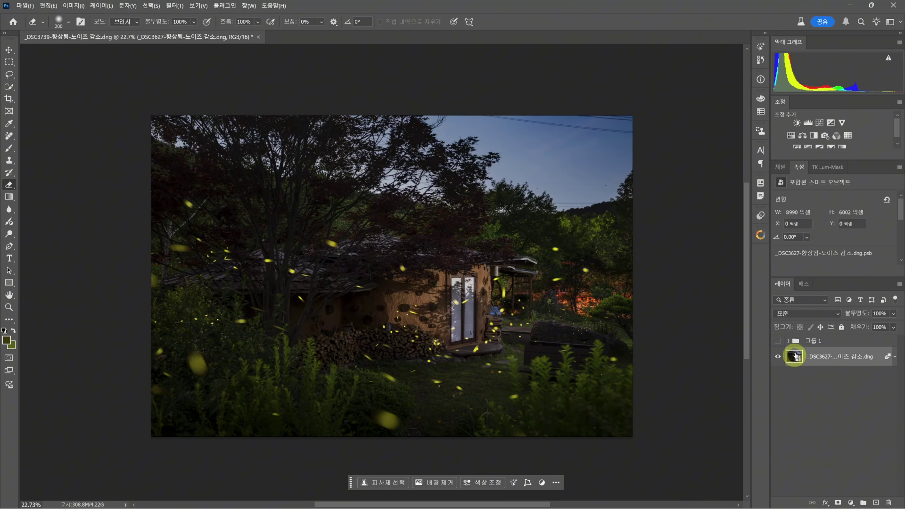
Rasterize the stacked smart object layer.
{"action": "right_click", "coordinate": [844, 354]}
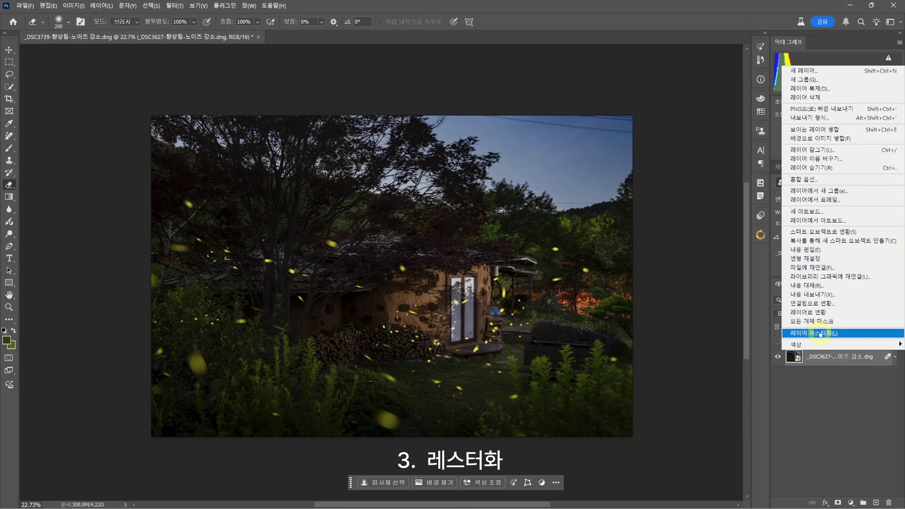
{"action": "left_click", "coordinate": [820, 335]}
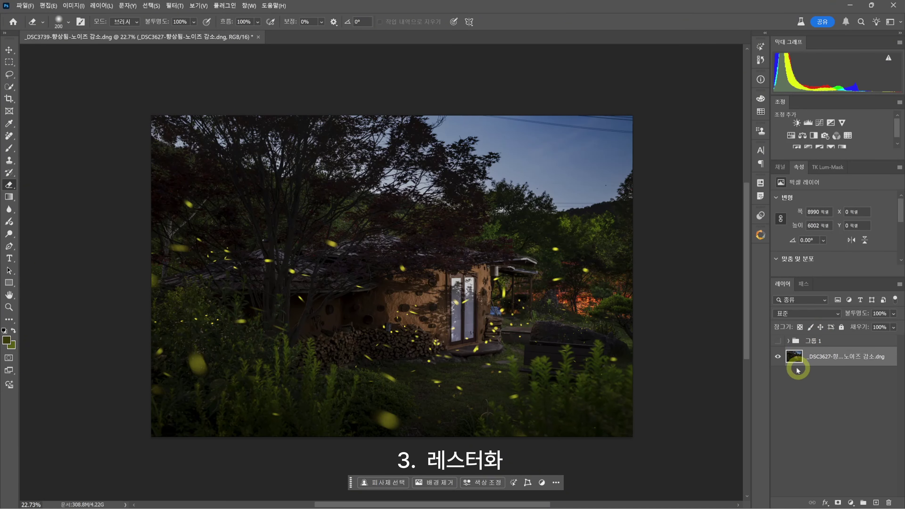
{"action": "scroll", "coordinate": [452, 291], "scroll_direction": "down", "scroll_amount": 1}
{"action": "scroll", "coordinate": [459, 298], "scroll_direction": "up", "scroll_amount": 1}
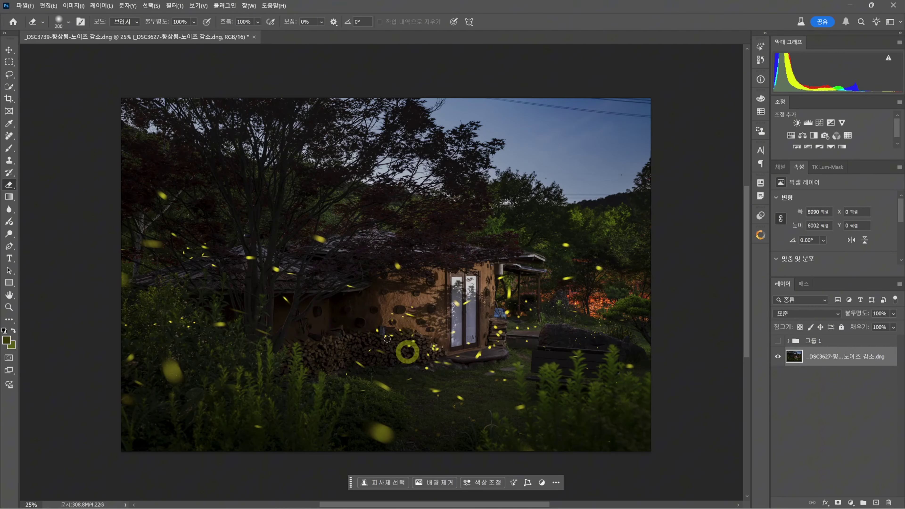
{"action": "mouse_move", "coordinate": [436, 316]}
{"action": "left_mouse_down"}
{"action": "mouse_move", "coordinate": [427, 285]}
{"action": "mouse_move", "coordinate": [430, 299]}
{"action": "left_mouse_up"}
Show and expand the group of duplicates and select its _DSC3627 copy layer.
{"action": "left_click", "coordinate": [813, 342]}
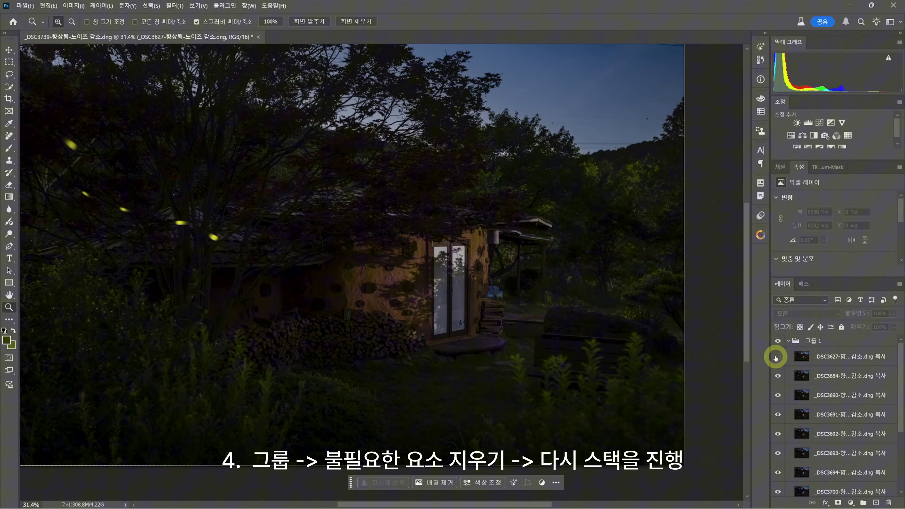
{"action": "left_click", "coordinate": [777, 356]}
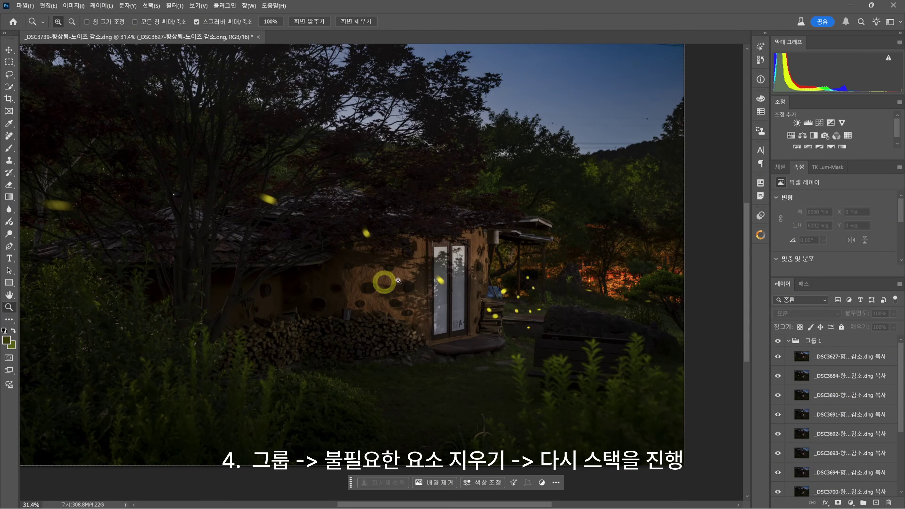
{"action": "scroll", "coordinate": [402, 279], "scroll_direction": "down", "scroll_amount": 1}
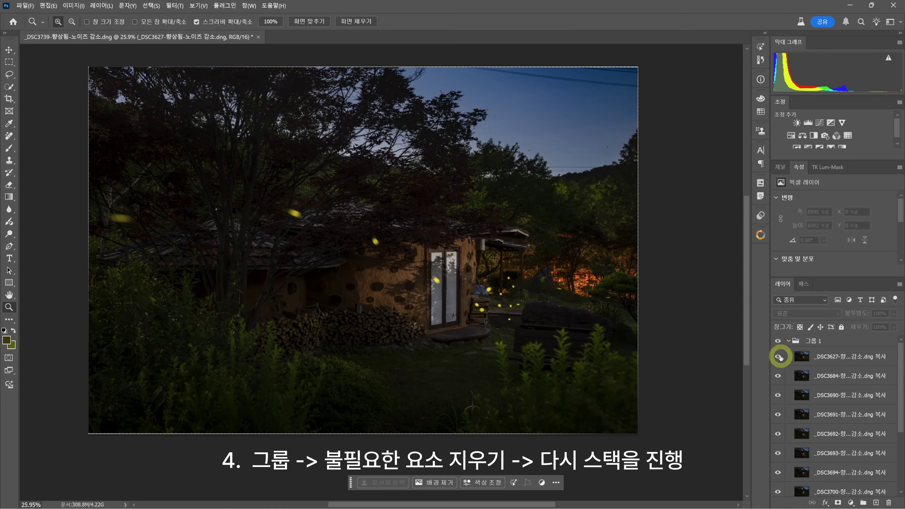
{"action": "left_click", "coordinate": [826, 358]}
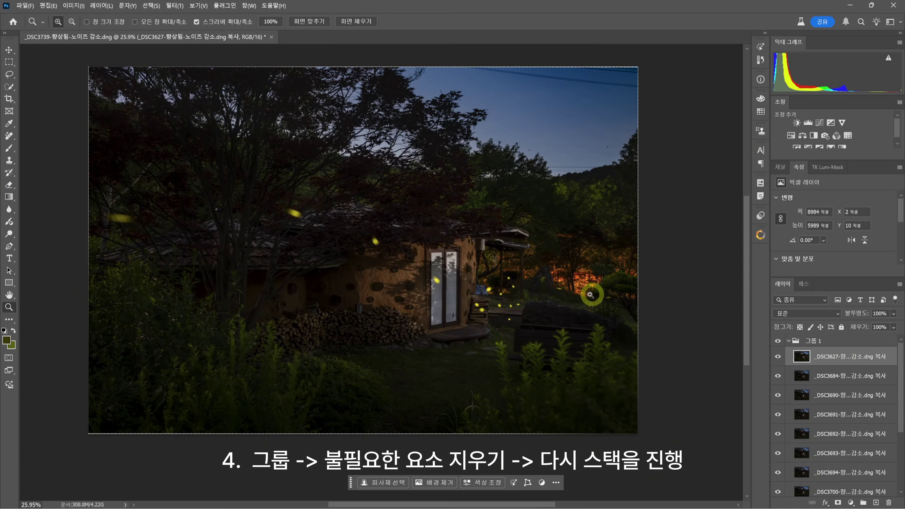
Erase the orange-lit foliage at the right edge of the _DSC3627 copy with an 800 px Eraser.
{"action": "left_click", "coordinate": [10, 185]}
{"action": "scroll", "coordinate": [554, 261], "scroll_direction": "up", "scroll_amount": 2}
{"action": "key", "text": "bracketright"}
{"action": "key", "text": "bracketright"}
{"action": "key", "text": "bracketright"}
{"action": "key", "text": "bracketright"}
{"action": "key", "text": "bracketright"}
{"action": "key", "text": "bracketright"}
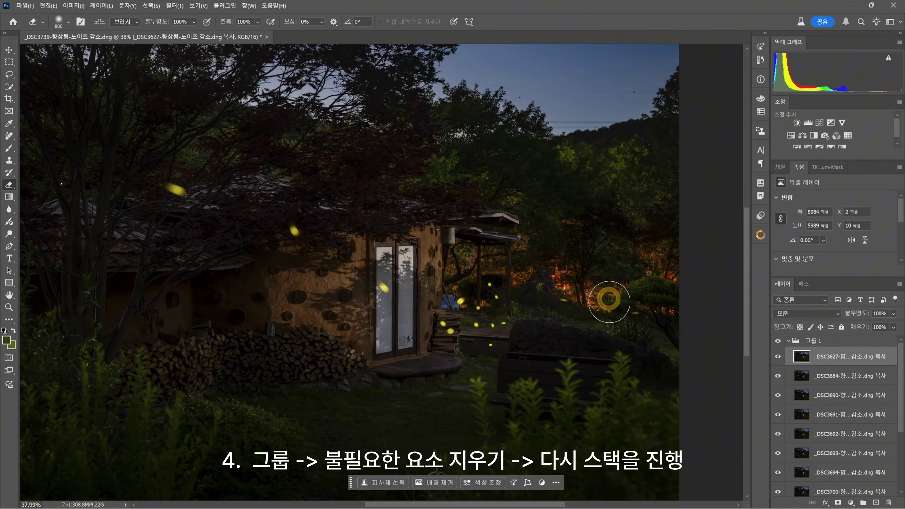
{"action": "left_click_drag", "start_coordinate": [658, 245], "coordinate": [644, 323]}
{"action": "scroll", "coordinate": [567, 309], "scroll_direction": "up", "scroll_amount": 5}
{"action": "scroll", "coordinate": [558, 245], "scroll_direction": "up", "scroll_amount": 2}
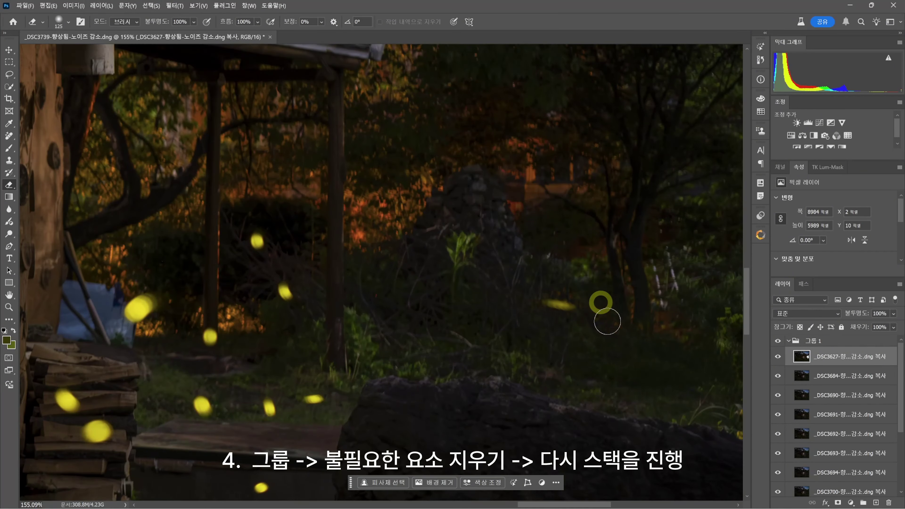
Erase the unneeded background between the fireflies beside the porch with the Eraser reduced to 100 px.
{"action": "scroll", "coordinate": [641, 242], "scroll_direction": "down", "scroll_amount": 4}
{"action": "scroll", "coordinate": [676, 101], "scroll_direction": "down", "scroll_amount": 1}
{"action": "scroll", "coordinate": [474, 178], "scroll_direction": "up", "scroll_amount": 1}
{"action": "key", "text": "bracketleft"}
{"action": "key", "text": "bracketleft"}
{"action": "scroll", "coordinate": [446, 189], "scroll_direction": "up", "scroll_amount": 4}
{"action": "key", "text": "bracketleft"}
{"action": "key", "text": "bracketleft"}
{"action": "key", "text": "bracketleft"}
{"action": "key", "text": "bracketleft"}
{"action": "key", "text": "bracketleft"}
{"action": "key", "text": "bracketleft"}
{"action": "key", "text": "bracketleft"}
{"action": "key", "text": "bracketleft"}
{"action": "key", "text": "bracketleft"}
{"action": "key", "text": "bracketleft"}
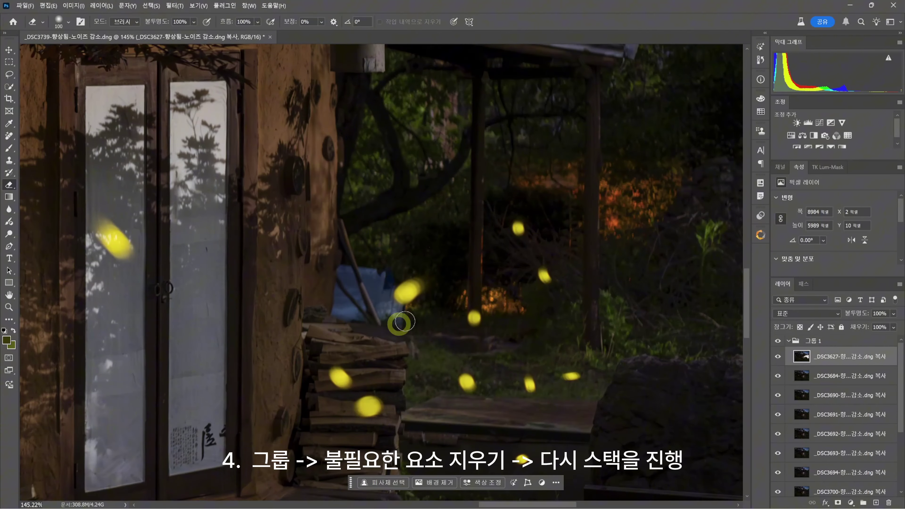
{"action": "scroll", "coordinate": [562, 406], "scroll_direction": "down", "scroll_amount": 6}
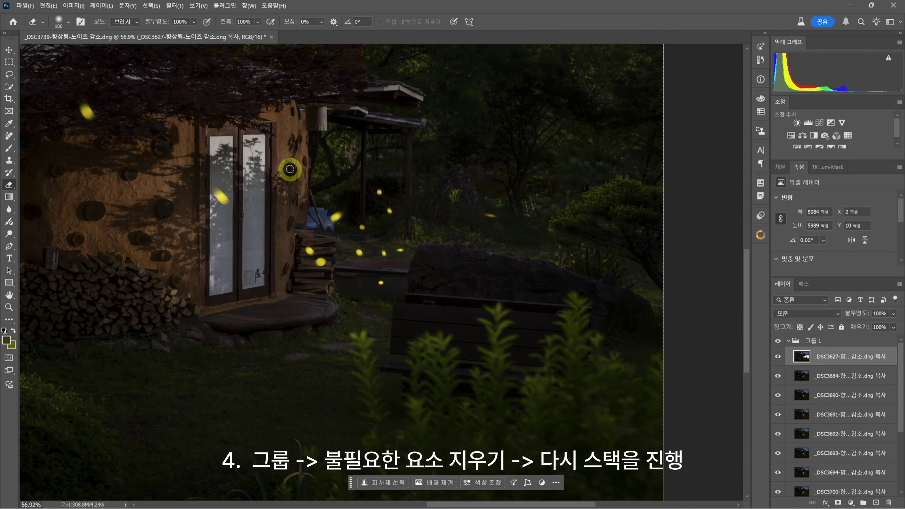
Erase more of the unneeded surroundings around the fireflies on the _DSC3627 copy with the Eraser enlarged to 700 px.
{"action": "key", "text": "bracketright"}
{"action": "key", "text": "bracketright"}
{"action": "key", "text": "bracketright"}
{"action": "key", "text": "bracketright"}
{"action": "key", "text": "bracketright"}
{"action": "key", "text": "bracketright"}
{"action": "key", "text": "bracketright"}
{"action": "key", "text": "bracketright"}
{"action": "key", "text": "bracketright"}
{"action": "key", "text": "bracketright"}
{"action": "scroll", "coordinate": [370, 239], "scroll_direction": "up", "scroll_amount": 3}
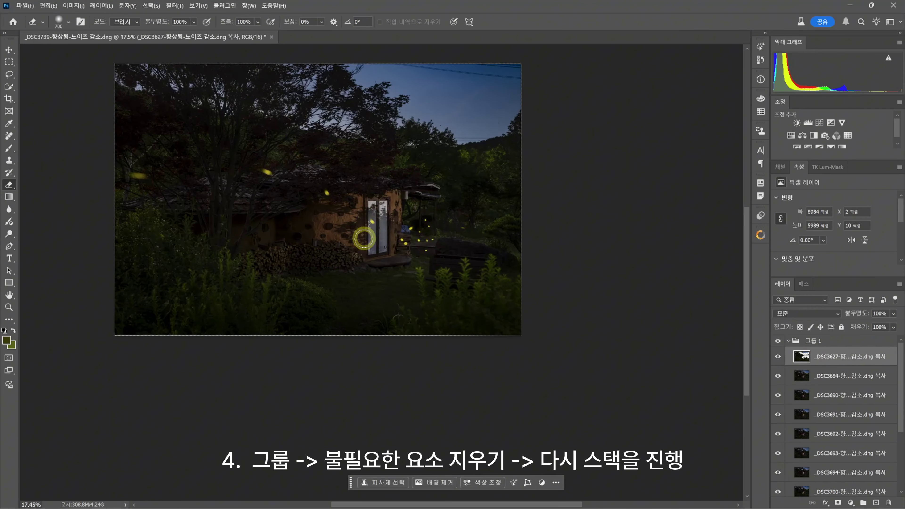
{"action": "scroll", "coordinate": [483, 246], "scroll_direction": "down", "scroll_amount": 2}
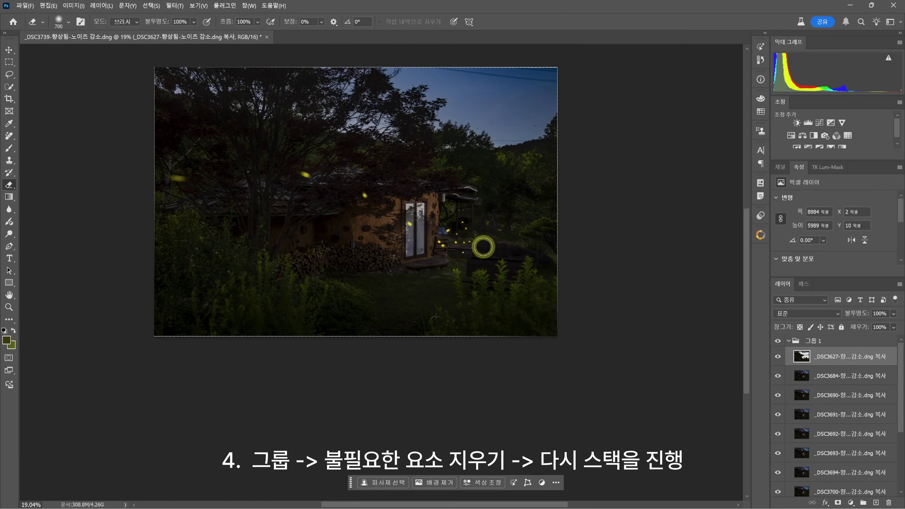
Compare the group of copies with the original stacked _DSC3627 layer by switching their visibility.
{"action": "left_click", "coordinate": [779, 343]}
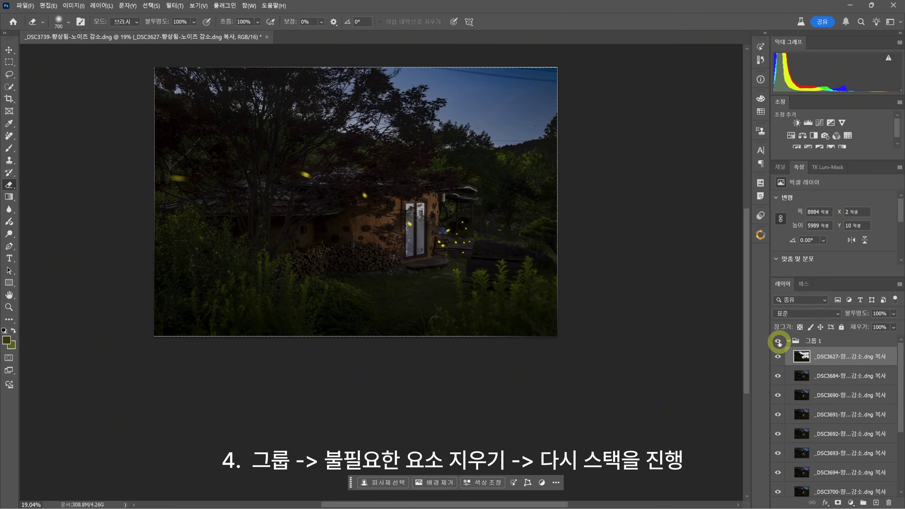
{"action": "scroll", "coordinate": [796, 384], "scroll_direction": "down", "scroll_amount": 4}
{"action": "left_click", "coordinate": [796, 384]}
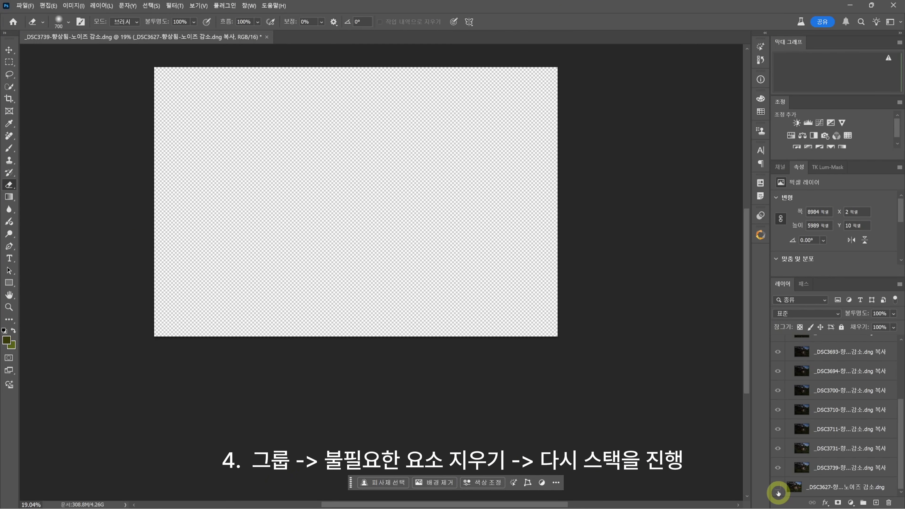
{"action": "left_click", "coordinate": [778, 487]}
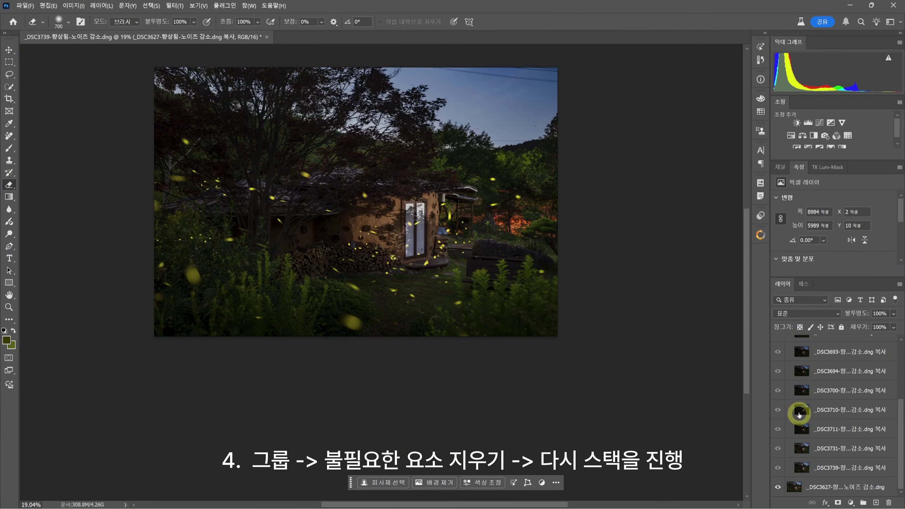
{"action": "left_click", "coordinate": [779, 485]}
{"action": "scroll", "coordinate": [780, 392], "scroll_direction": "up", "scroll_amount": 3}
Hide the _DSC3627 copy and erase the firefly in the upper-left tree branches from the _DSC3684 copy.
{"action": "left_click", "coordinate": [780, 356]}
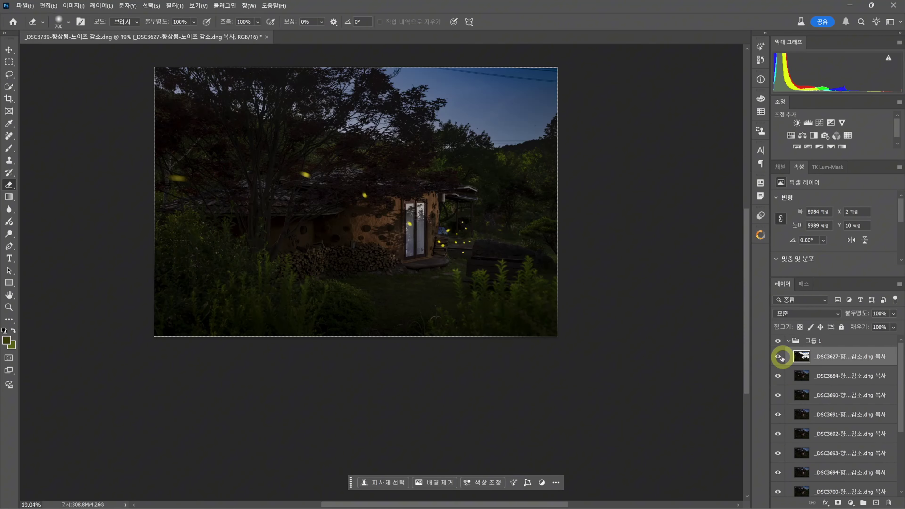
{"action": "left_click", "coordinate": [781, 356]}
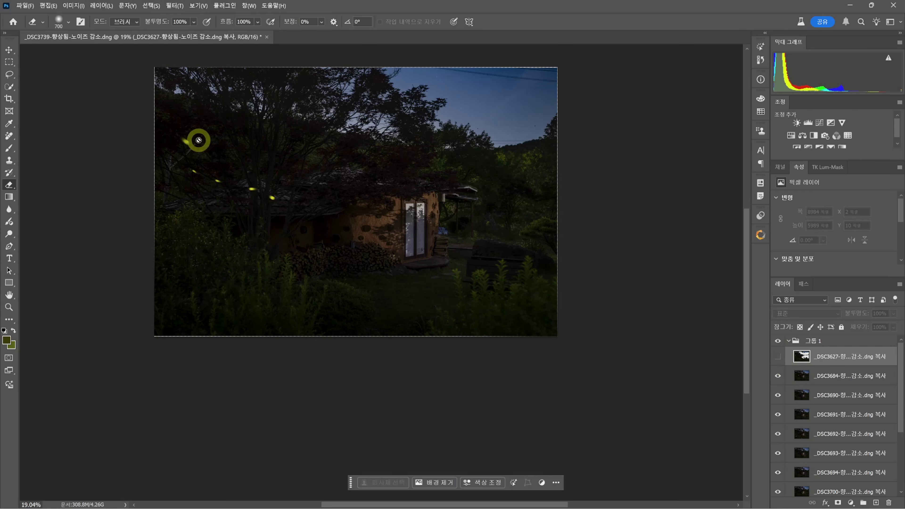
{"action": "left_click", "coordinate": [831, 378]}
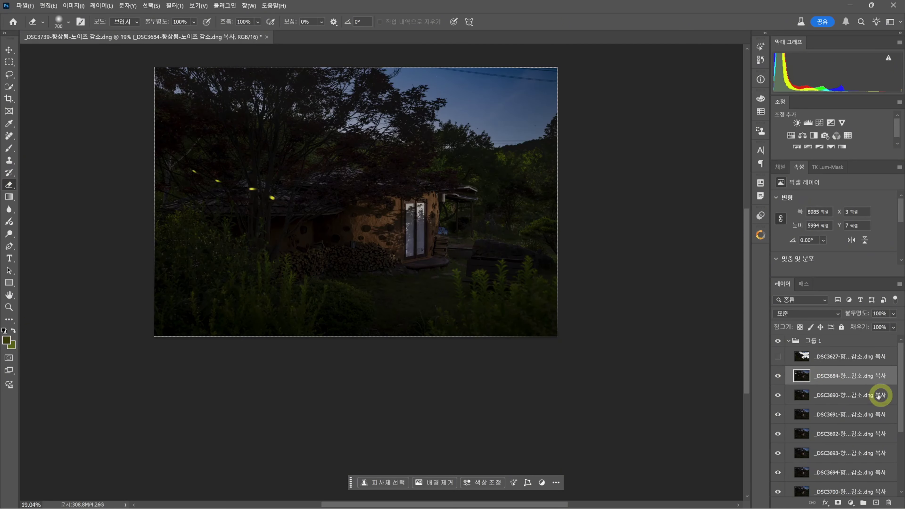
Hide the copies from _DSC3684 through _DSC3731, leaving only the _DSC3739 copy shown.
{"action": "left_click", "coordinate": [777, 376]}
{"action": "left_click_drag", "start_coordinate": [778, 395], "coordinate": [778, 431]}
{"action": "scroll", "coordinate": [778, 431], "scroll_direction": "down", "scroll_amount": 1}
{"action": "left_click", "coordinate": [777, 429]}
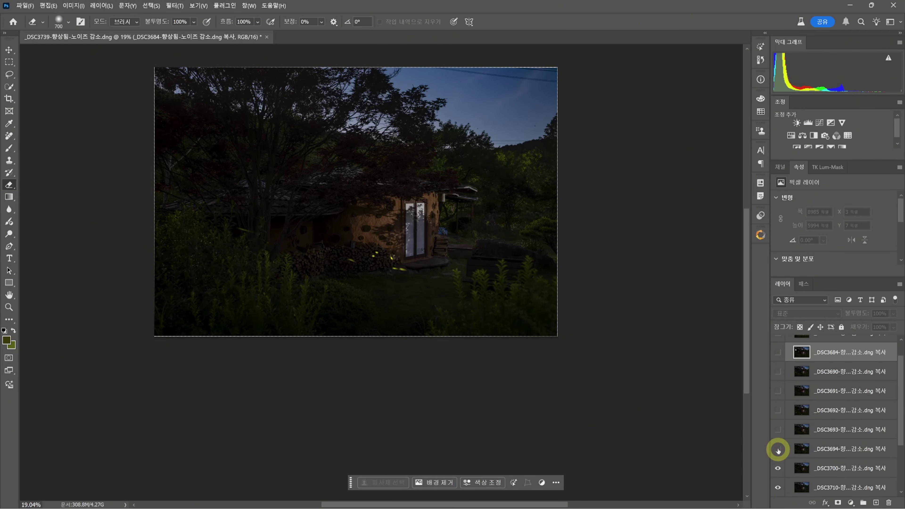
{"action": "scroll", "coordinate": [809, 420], "scroll_direction": "down", "scroll_amount": 2}
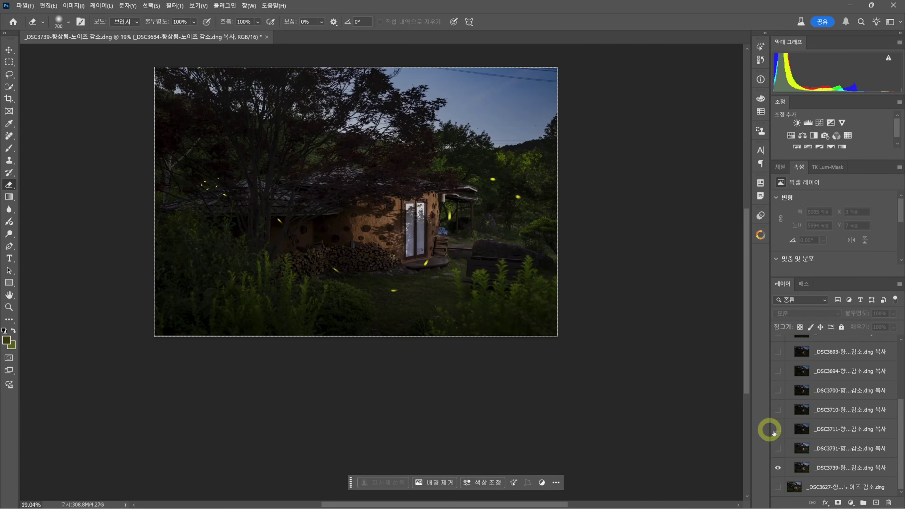
Erase the two fireflies in the trees right of the house from the _DSC3739 copy with a 400 px Eraser.
{"action": "left_click", "coordinate": [825, 462]}
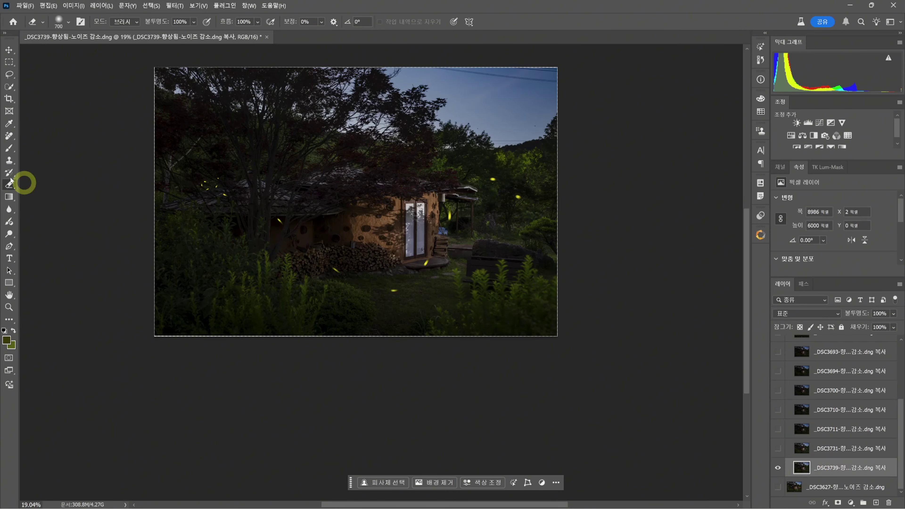
{"action": "key", "text": "bracketleft"}
{"action": "key", "text": "bracketleft"}
{"action": "key", "text": "bracketleft"}
{"action": "left_click", "coordinate": [517, 198]}
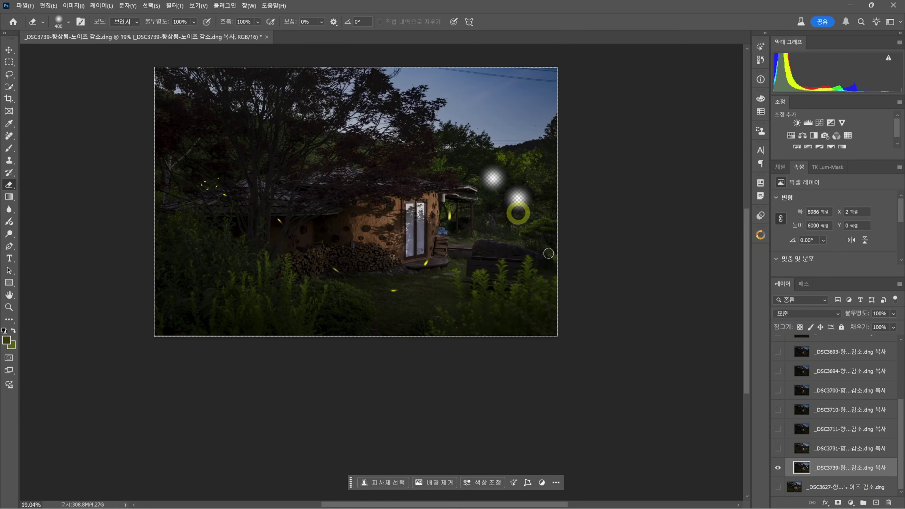
{"action": "left_click", "coordinate": [776, 448]}
{"action": "left_click", "coordinate": [484, 231]}
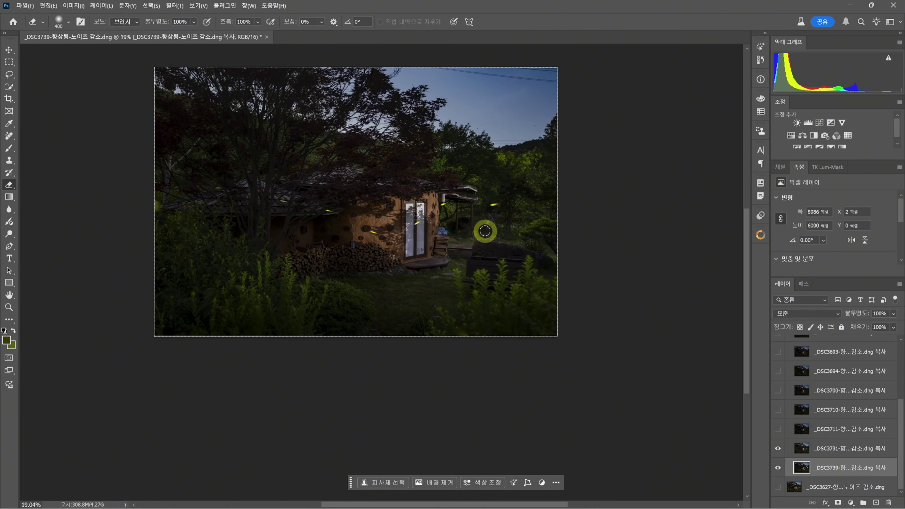
{"action": "key", "text": "ctrl+z"}
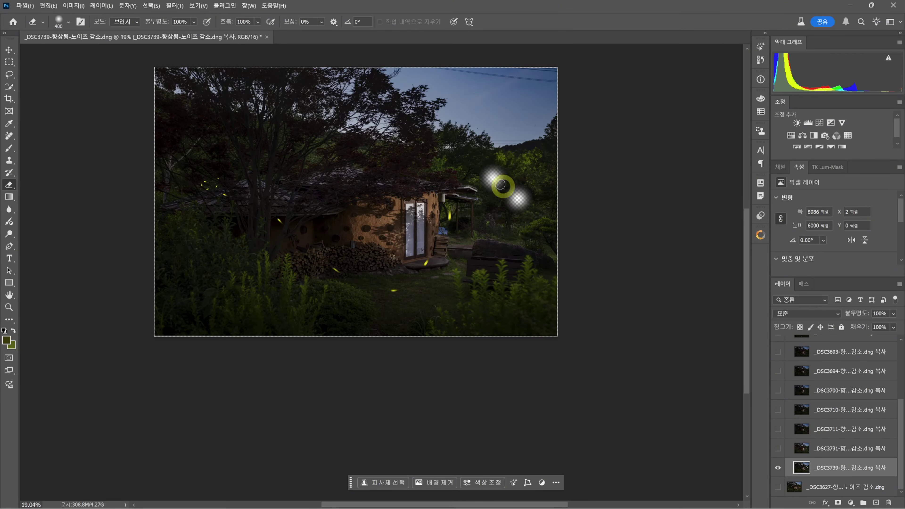
Show all the hidden copies in the group again, from _DSC3731 up to _DSC3627.
{"action": "scroll", "coordinate": [837, 438], "scroll_direction": "up", "scroll_amount": 5}
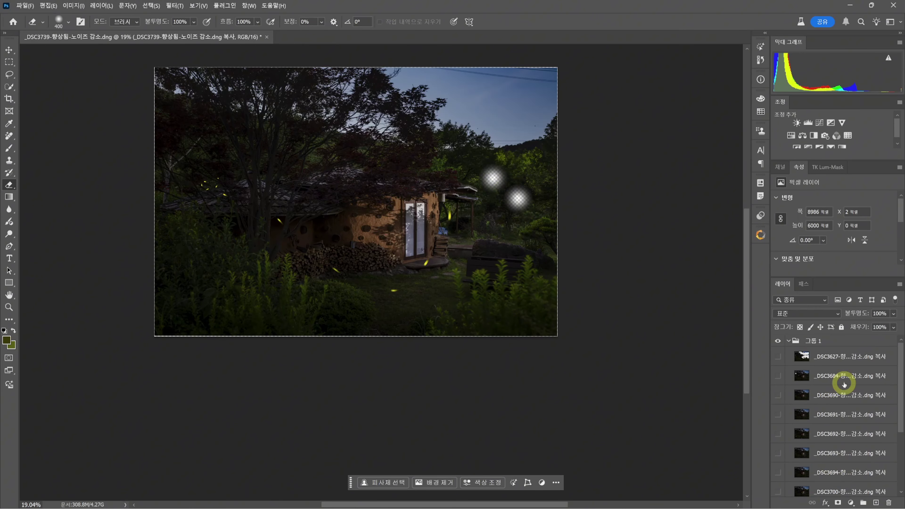
{"action": "scroll", "coordinate": [835, 386], "scroll_direction": "down", "scroll_amount": 2}
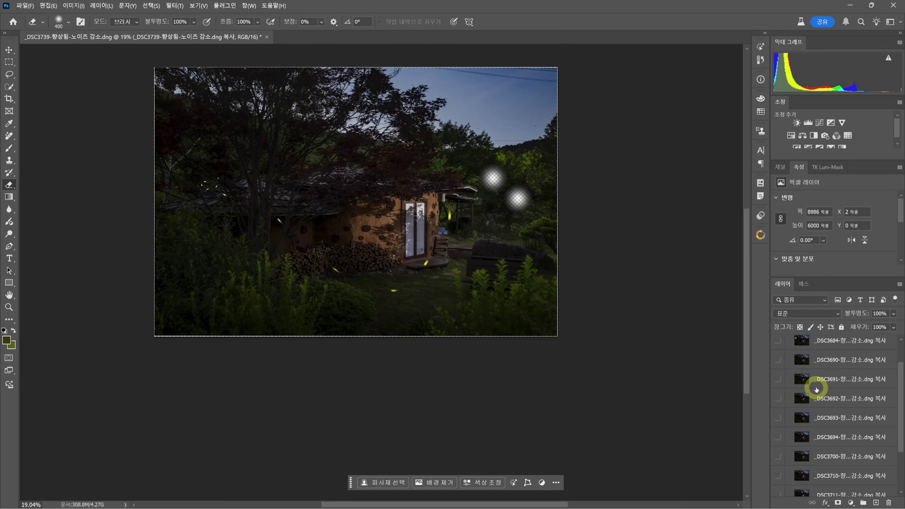
{"action": "scroll", "coordinate": [816, 389], "scroll_direction": "down", "scroll_amount": 3}
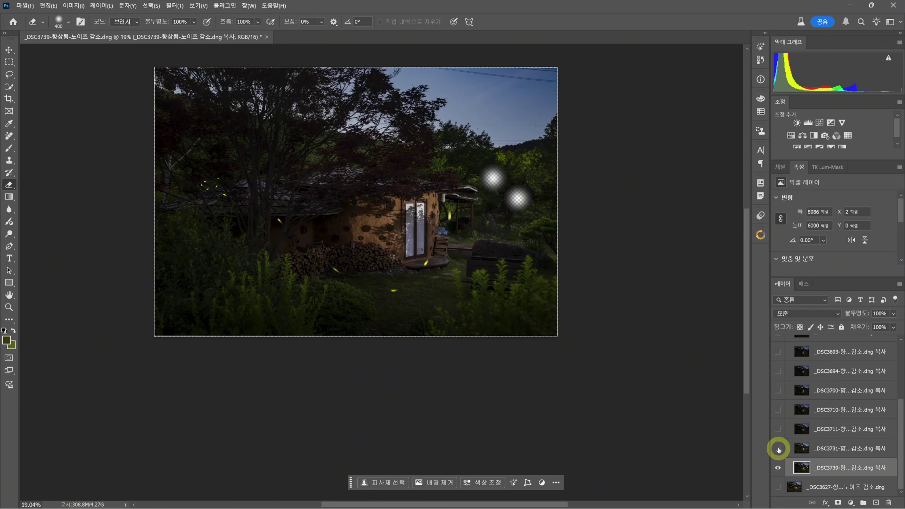
{"action": "left_click_drag", "start_coordinate": [778, 450], "coordinate": [841, 363]}
{"action": "scroll", "coordinate": [775, 366], "scroll_direction": "up", "scroll_amount": 2}
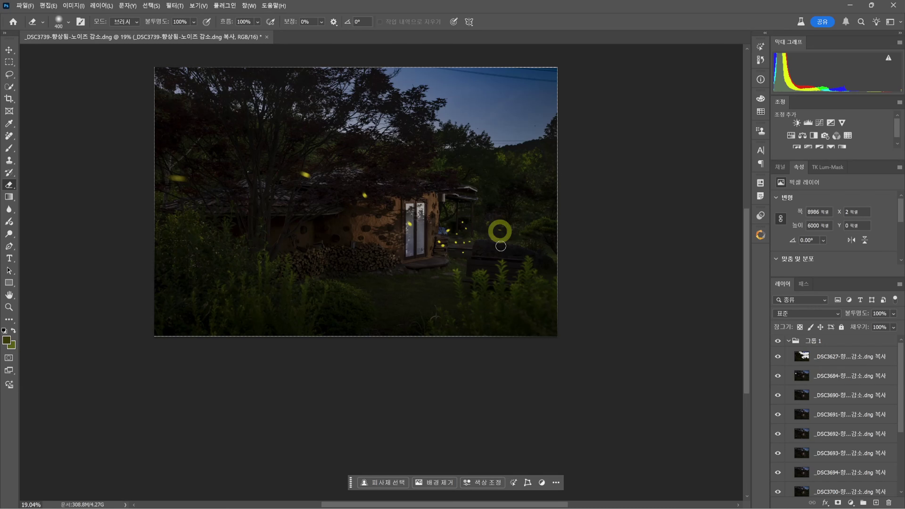
Select all copies in the group from _DSC3627 to _DSC3739 and convert them into one smart object.
{"action": "left_click", "coordinate": [832, 358]}
{"action": "scroll", "coordinate": [835, 410], "scroll_direction": "down", "scroll_amount": 5}
{"action": "left_click", "coordinate": [837, 469], "text": "shift"}
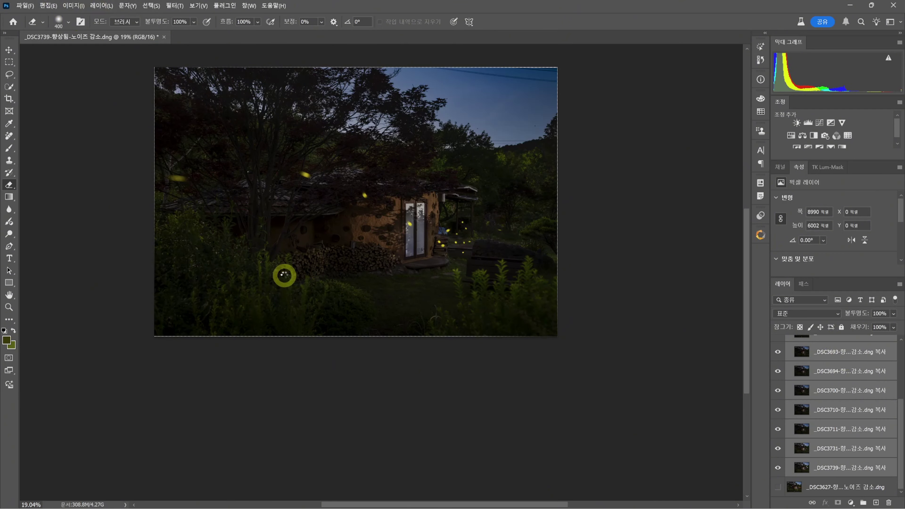
Apply the Maximum stack mode to the smart object in the group and rasterize it.
{"action": "left_click", "coordinate": [102, 6]}
{"action": "mouse_move", "coordinate": [118, 181]}
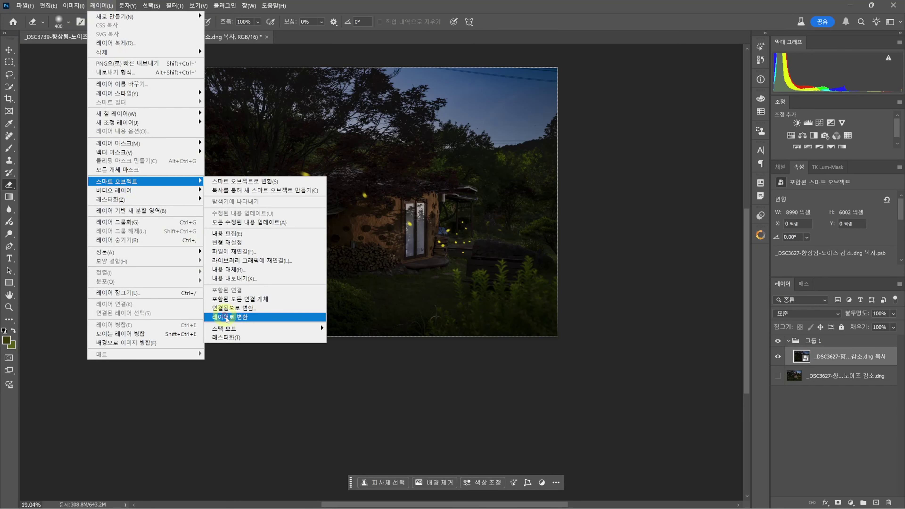
{"action": "mouse_move", "coordinate": [224, 328]}
{"action": "left_click", "coordinate": [361, 381]}
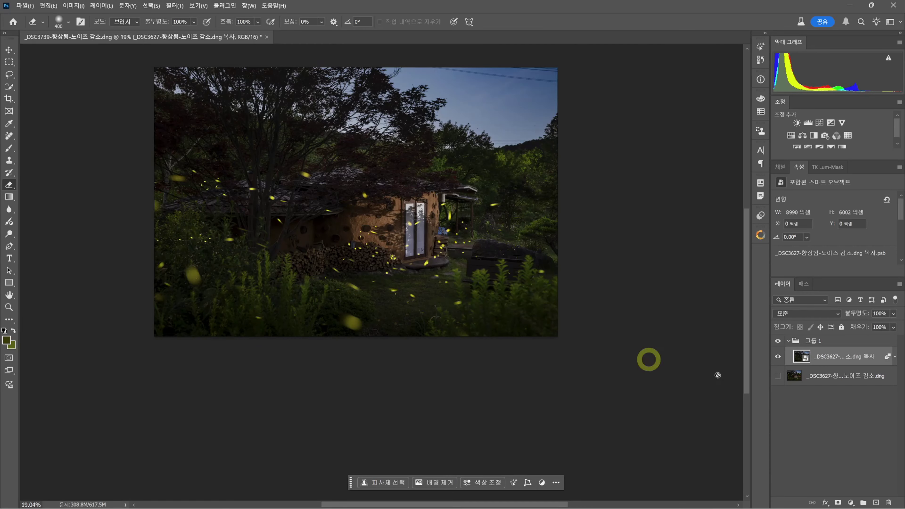
{"action": "right_click", "coordinate": [824, 358]}
{"action": "left_click", "coordinate": [819, 341]}
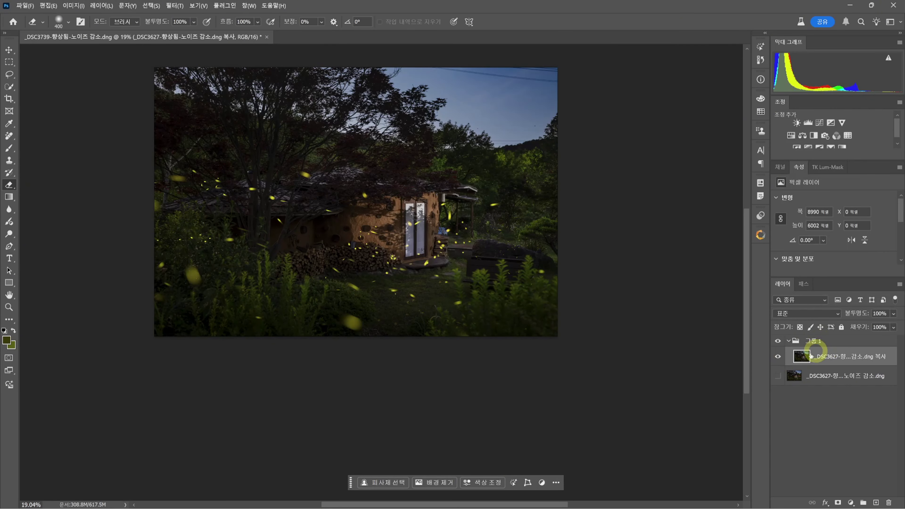
Show the original stacked _DSC3627 layer, compare the restacked copy against it and examine the fireflies around the house.
{"action": "left_click", "coordinate": [777, 357]}
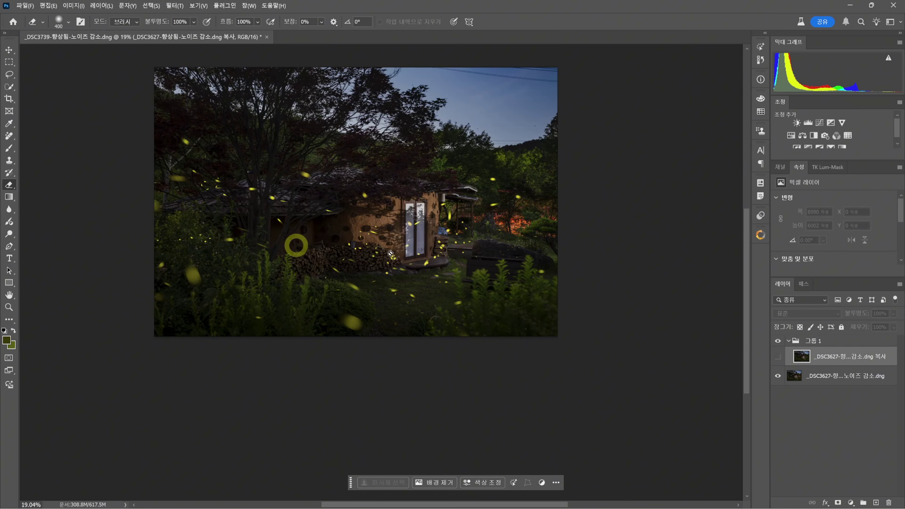
{"action": "left_click", "coordinate": [778, 357]}
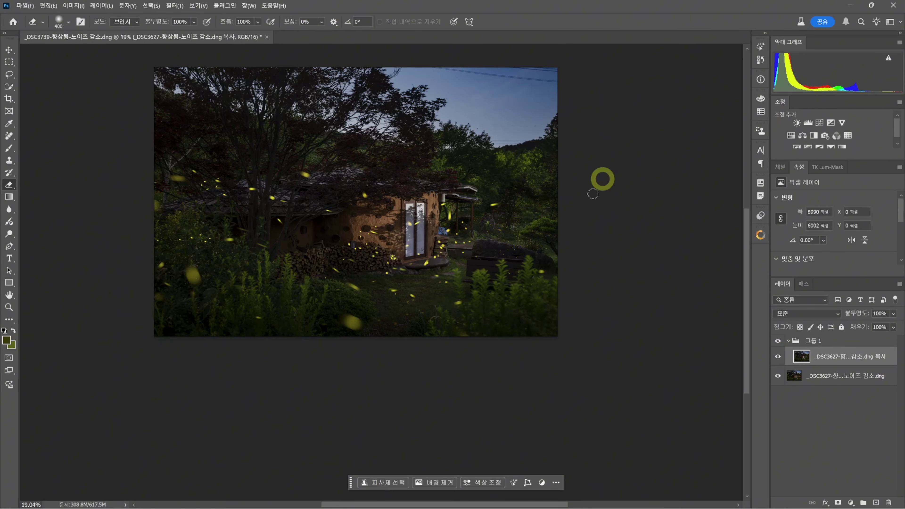
{"action": "scroll", "coordinate": [357, 164], "scroll_direction": "up", "scroll_amount": 1}
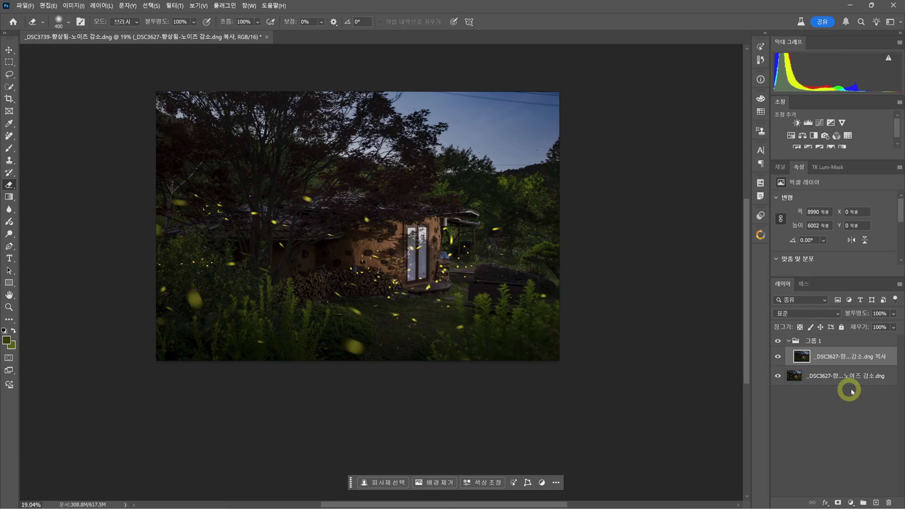
{"action": "scroll", "coordinate": [317, 263], "scroll_direction": "up", "scroll_amount": 6}
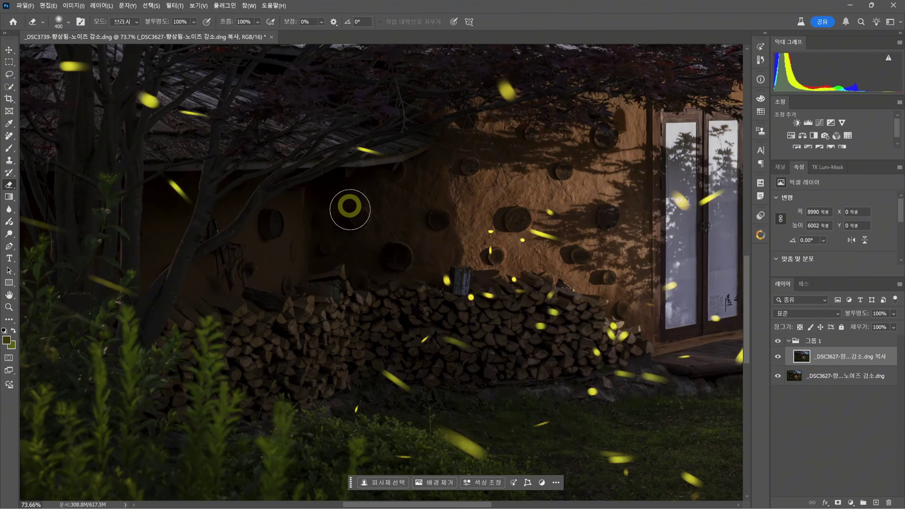
{"action": "scroll", "coordinate": [348, 218], "scroll_direction": "down", "scroll_amount": 6}
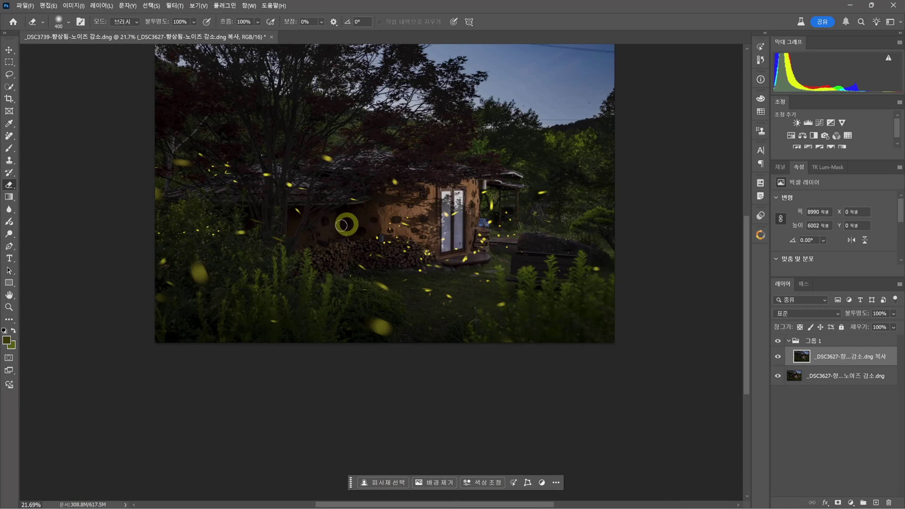
{"action": "scroll", "coordinate": [340, 226], "scroll_direction": "down", "scroll_amount": 1}
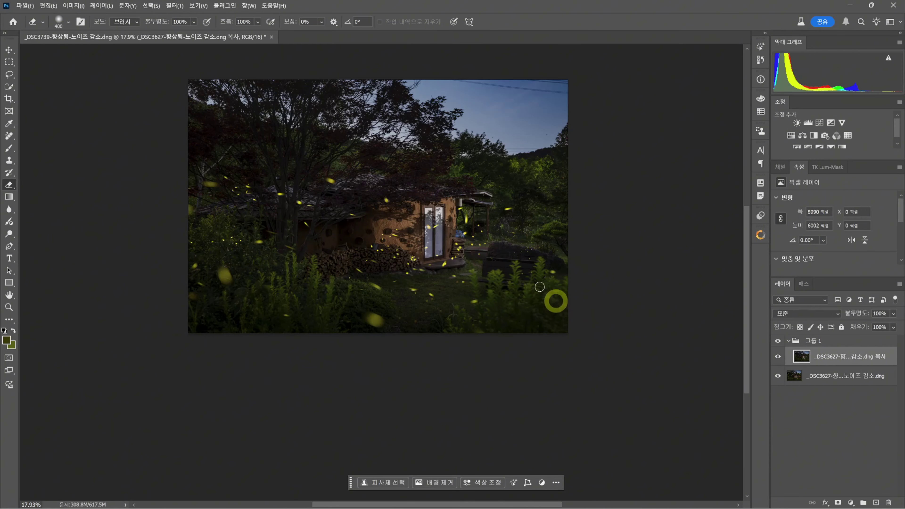
Try a Hue/Saturation adjustment layer with the Yellows hue at -41, and delete the adjustment layer.
{"action": "left_click", "coordinate": [790, 137]}
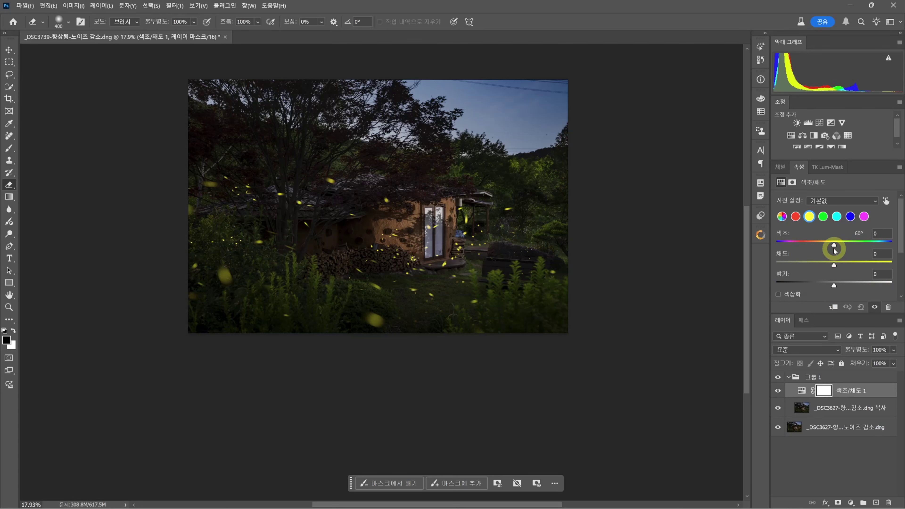
{"action": "left_click_drag", "start_coordinate": [834, 244], "coordinate": [807, 244]}
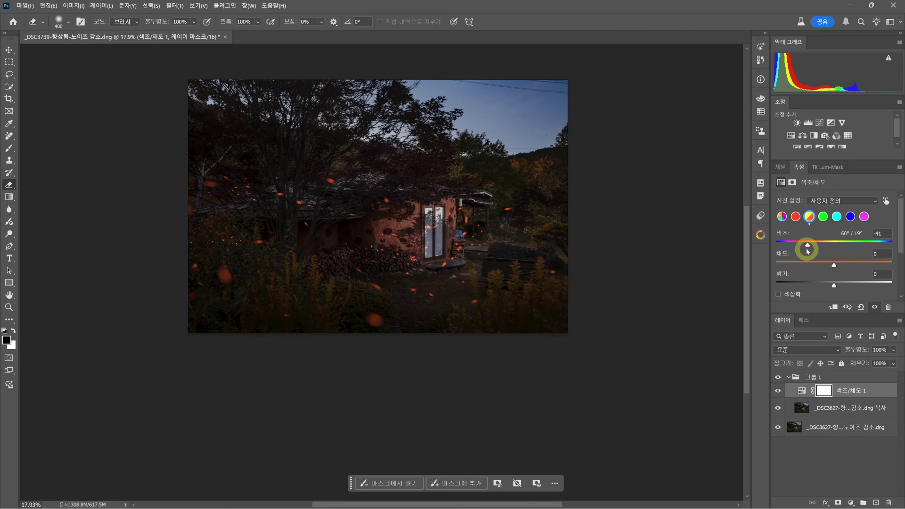
{"action": "double_click", "coordinate": [807, 245]}
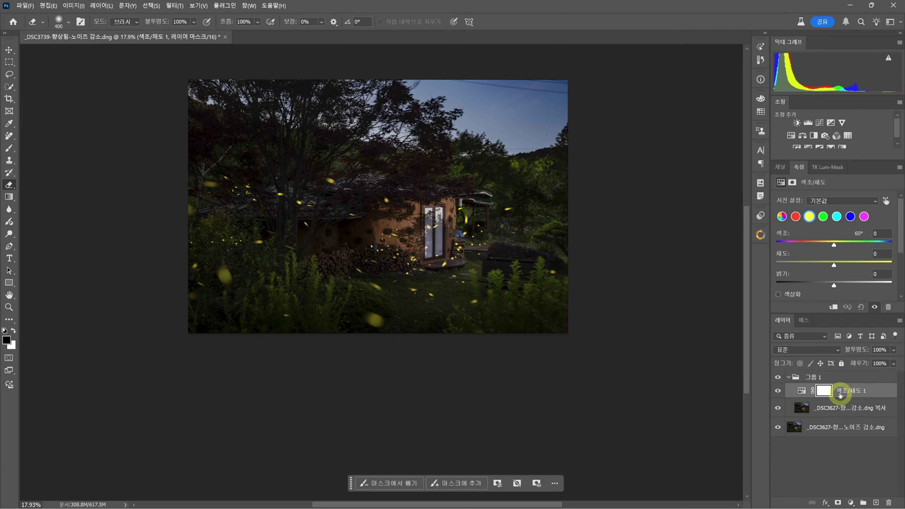
{"action": "left_click", "coordinate": [887, 502]}
Select the yellow fireflies on the stacked copy with Color Range, sampling their color at a fuzziness of 63.
{"action": "left_click", "coordinate": [151, 6]}
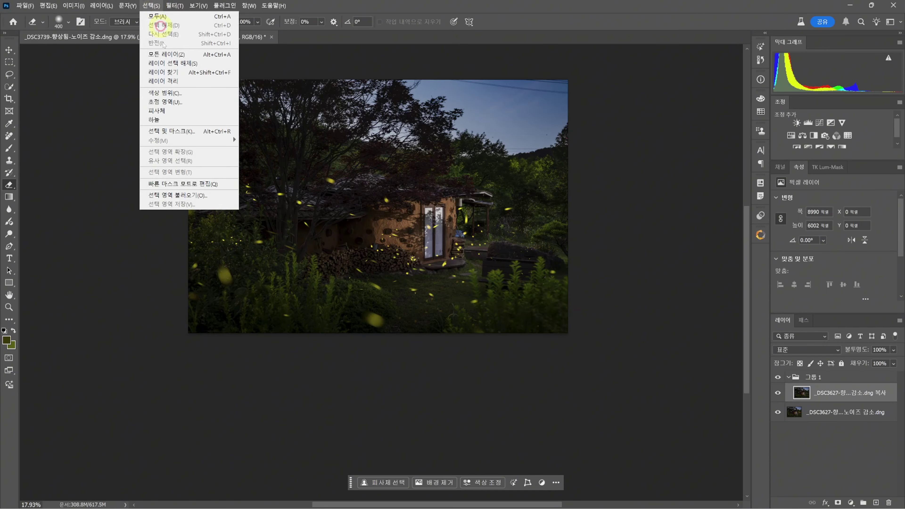
{"action": "left_click", "coordinate": [164, 93]}
{"action": "left_click_drag", "start_coordinate": [232, 186], "coordinate": [301, 202]}
{"action": "left_click_drag", "start_coordinate": [689, 93], "coordinate": [693, 93]}
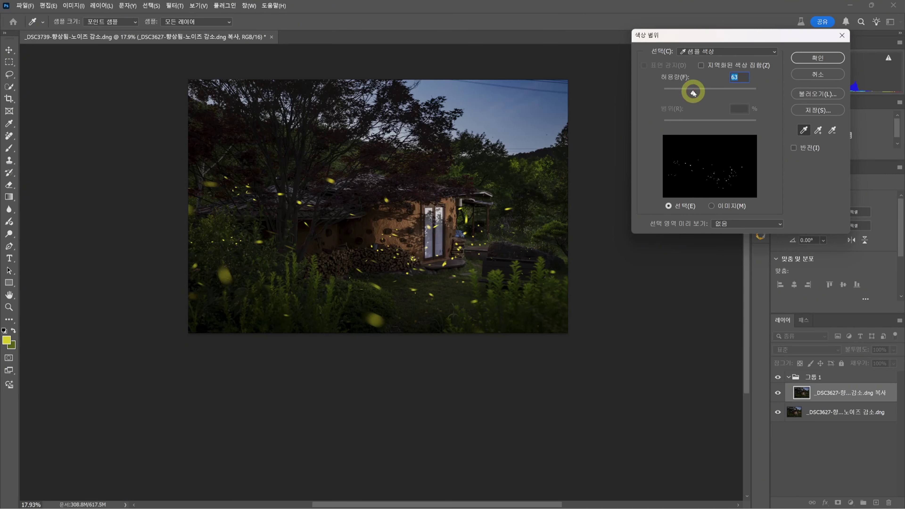
{"action": "left_click", "coordinate": [817, 58]}
{"action": "key", "text": "e"}
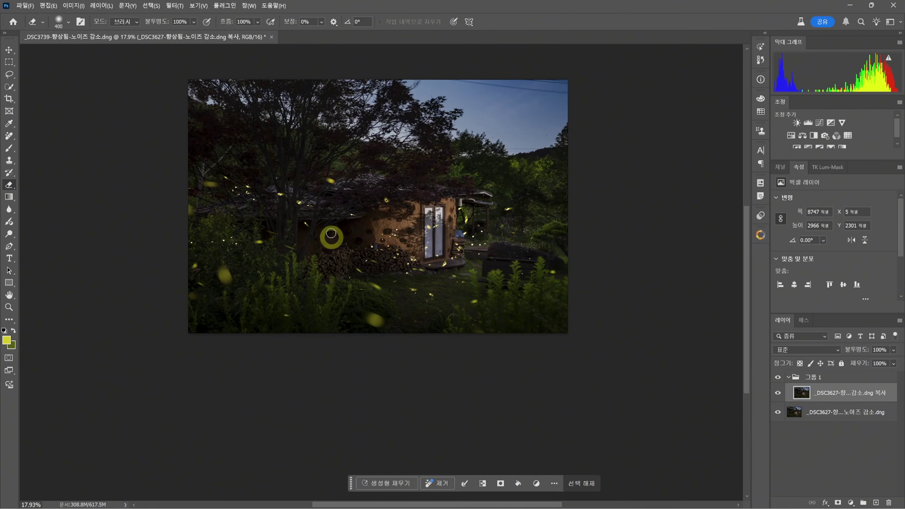
{"action": "scroll", "coordinate": [313, 317], "scroll_direction": "up", "scroll_amount": 5}
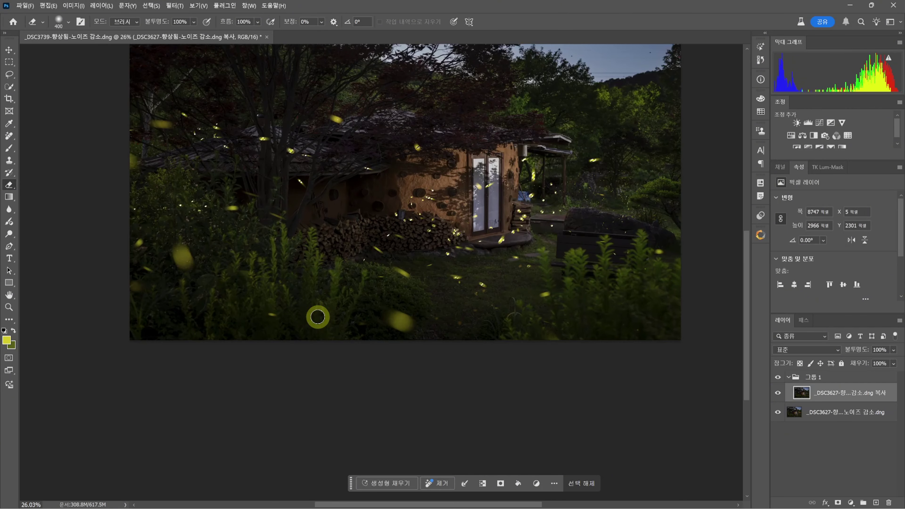
Replace the current selection with a Color Range selection of the yellow fireflies at fuzziness 76, adding further firefly shades to the sample.
{"action": "scroll", "coordinate": [312, 318], "scroll_direction": "up", "scroll_amount": 1}
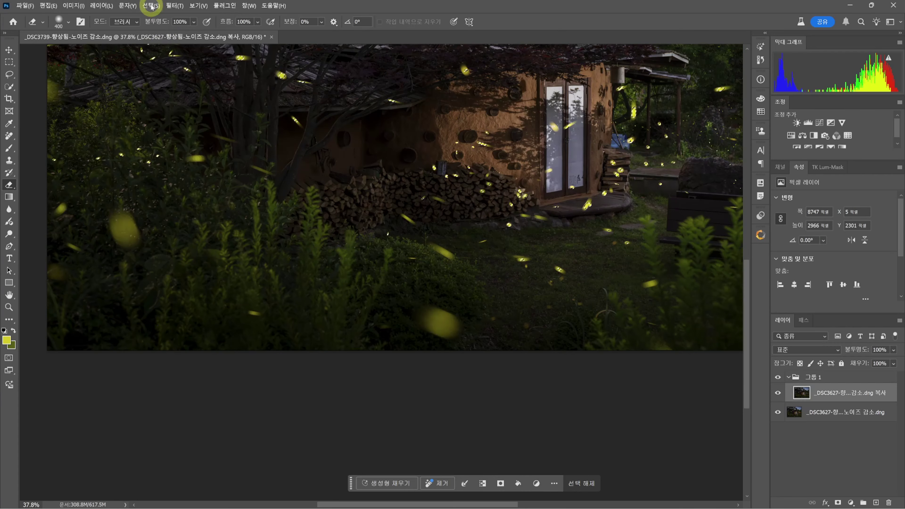
{"action": "key", "text": "ctrl+d"}
{"action": "scroll", "coordinate": [524, 187], "scroll_direction": "down", "scroll_amount": 3}
{"action": "scroll", "coordinate": [463, 203], "scroll_direction": "up", "scroll_amount": 2}
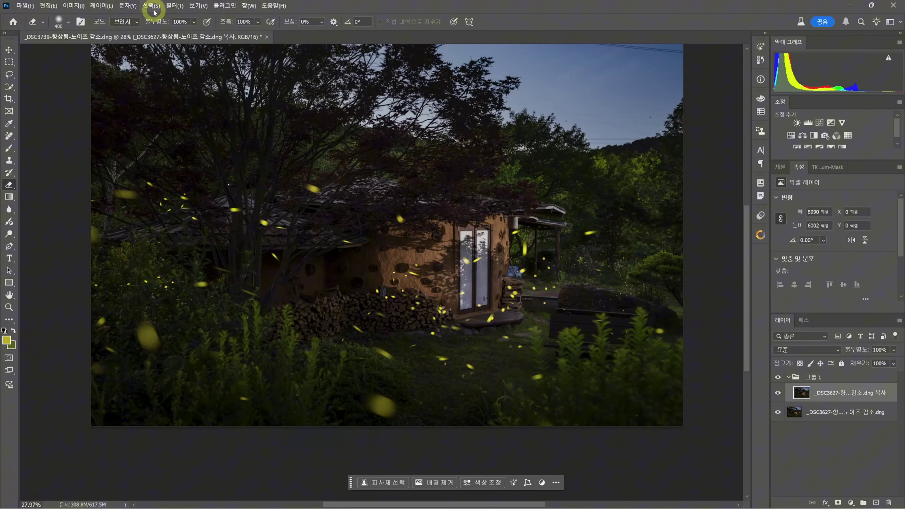
{"action": "left_click", "coordinate": [151, 6]}
{"action": "left_click", "coordinate": [165, 93]}
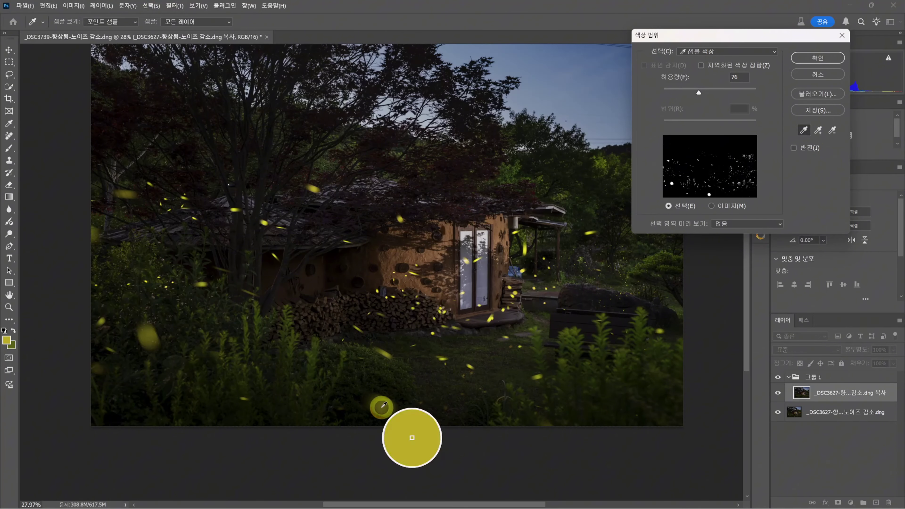
{"action": "left_click", "coordinate": [818, 130]}
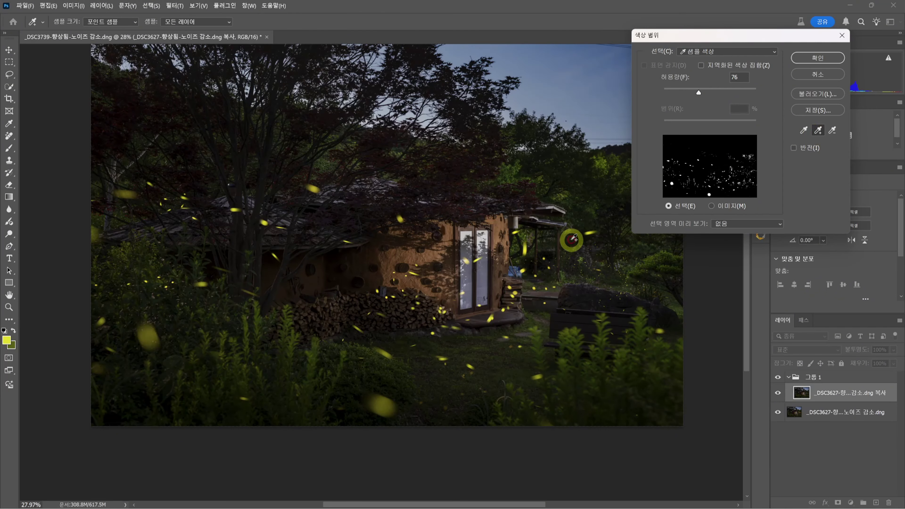
{"action": "left_click", "coordinate": [314, 188]}
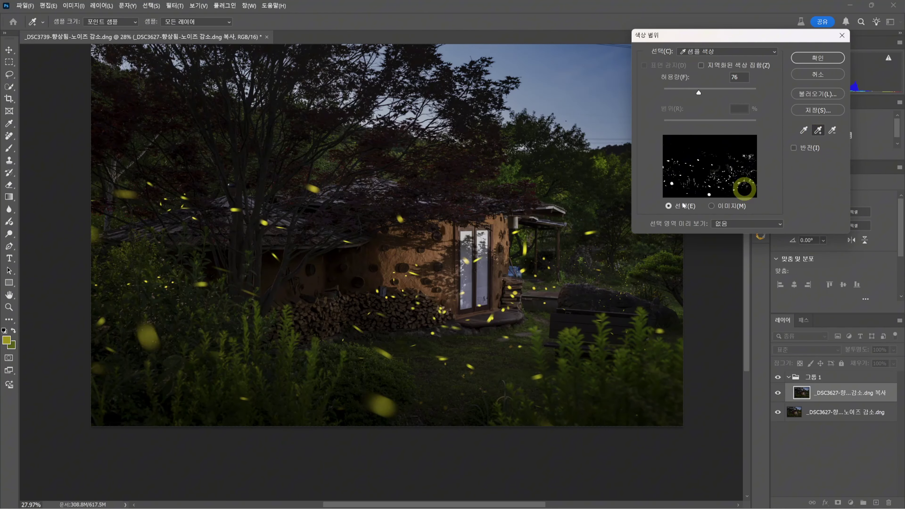
{"action": "left_click", "coordinate": [810, 59]}
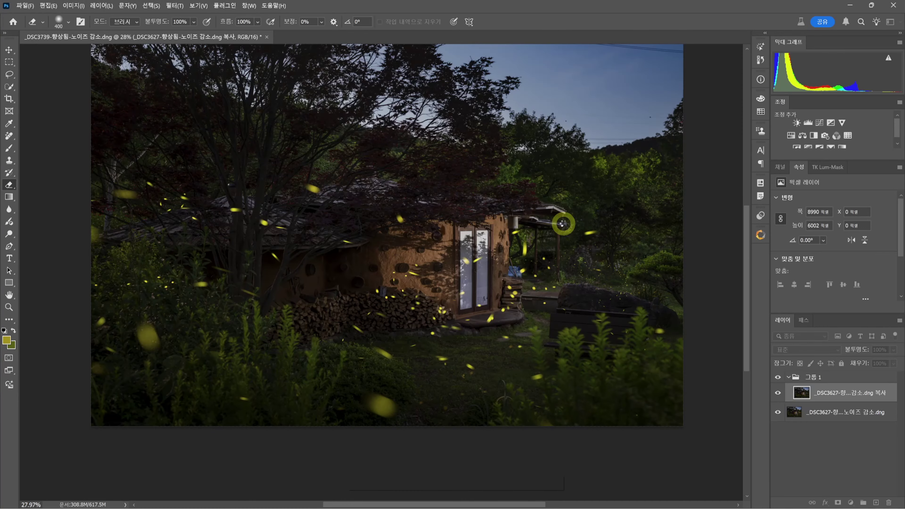
{"action": "key", "text": "e"}
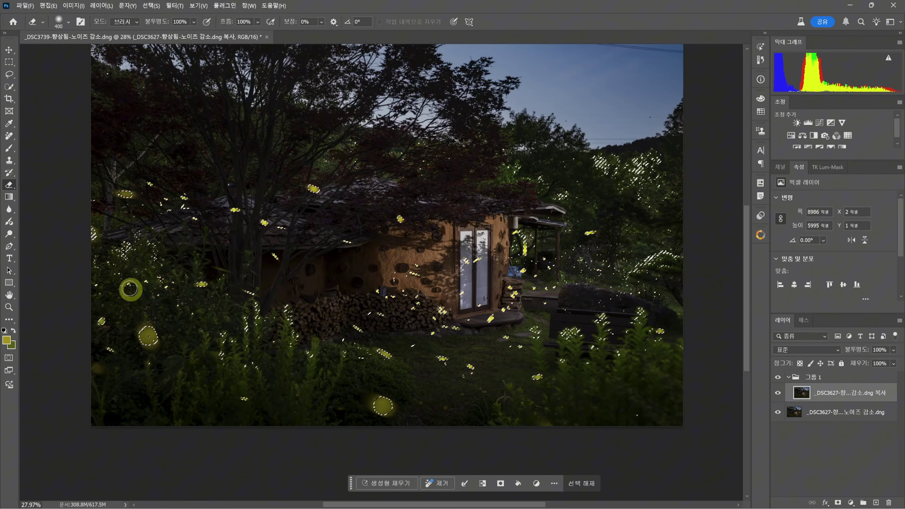
Check the firefly selection, add a Hue/Saturation adjustment layer masked to it, and lower the overall hue.
{"action": "scroll", "coordinate": [125, 273], "scroll_direction": "up", "scroll_amount": 5}
{"action": "scroll", "coordinate": [278, 205], "scroll_direction": "down", "scroll_amount": 6}
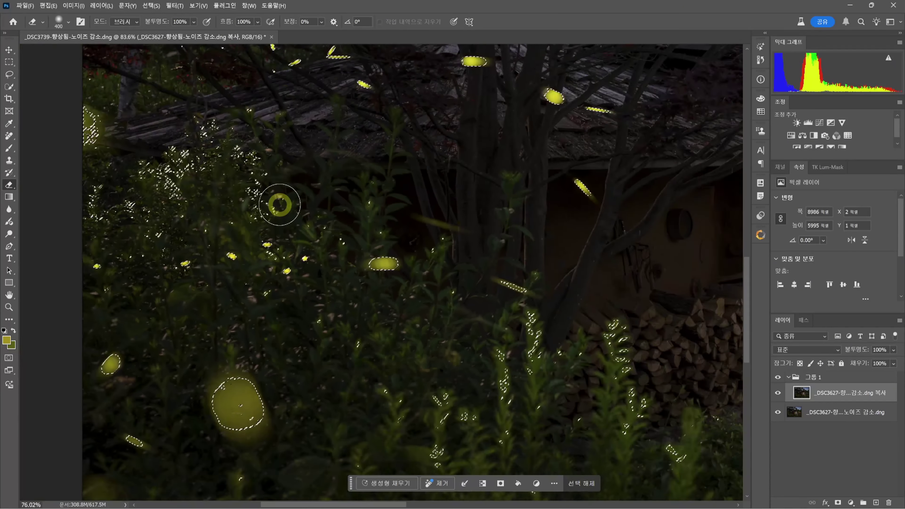
{"action": "scroll", "coordinate": [279, 205], "scroll_direction": "down", "scroll_amount": 2}
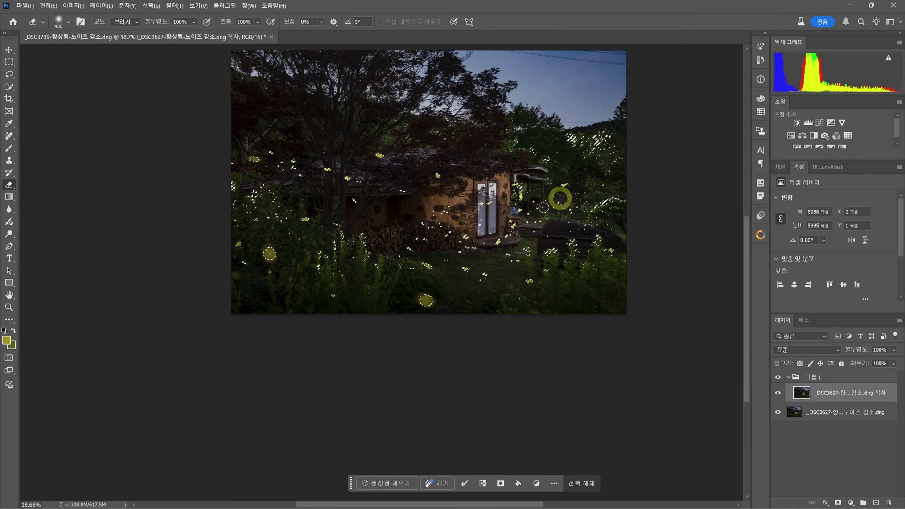
{"action": "scroll", "coordinate": [594, 152], "scroll_direction": "up", "scroll_amount": 3}
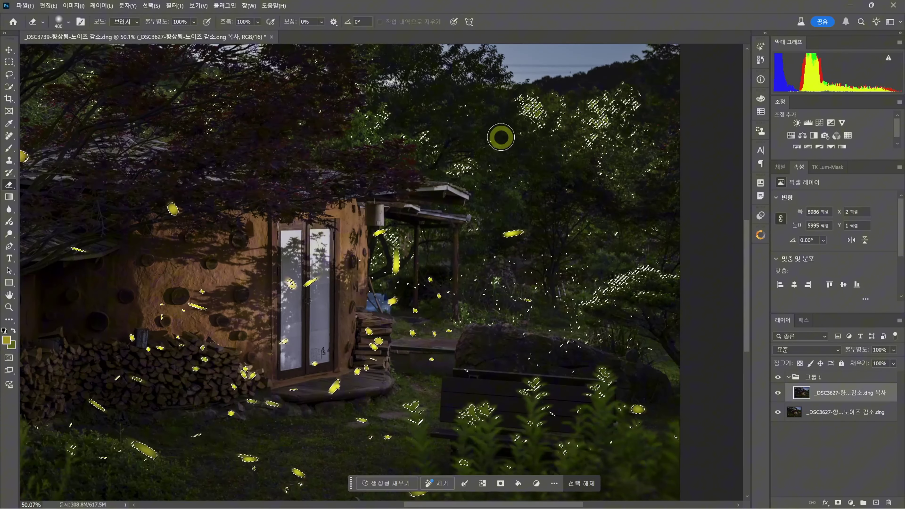
{"action": "scroll", "coordinate": [501, 175], "scroll_direction": "down", "scroll_amount": 3}
{"action": "scroll", "coordinate": [461, 202], "scroll_direction": "down", "scroll_amount": 2}
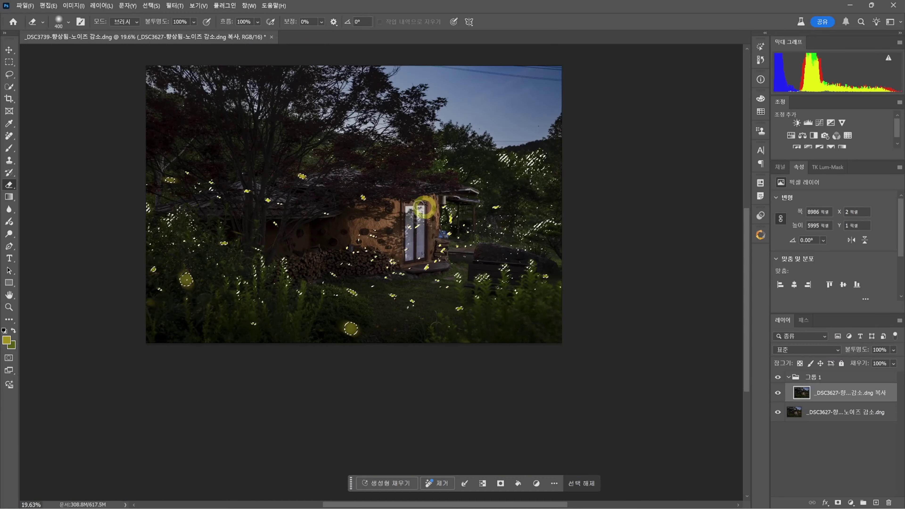
{"action": "left_click", "coordinate": [790, 135]}
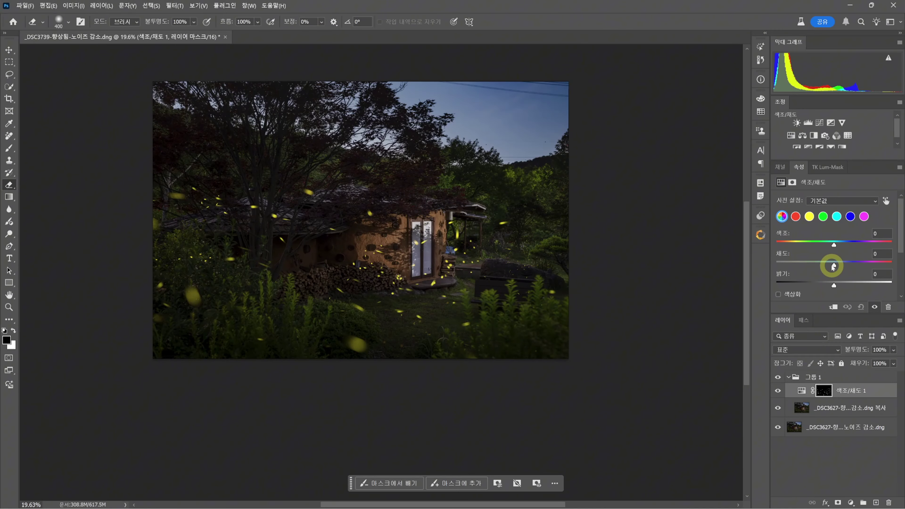
{"action": "left_click_drag", "start_coordinate": [833, 245], "coordinate": [806, 244]}
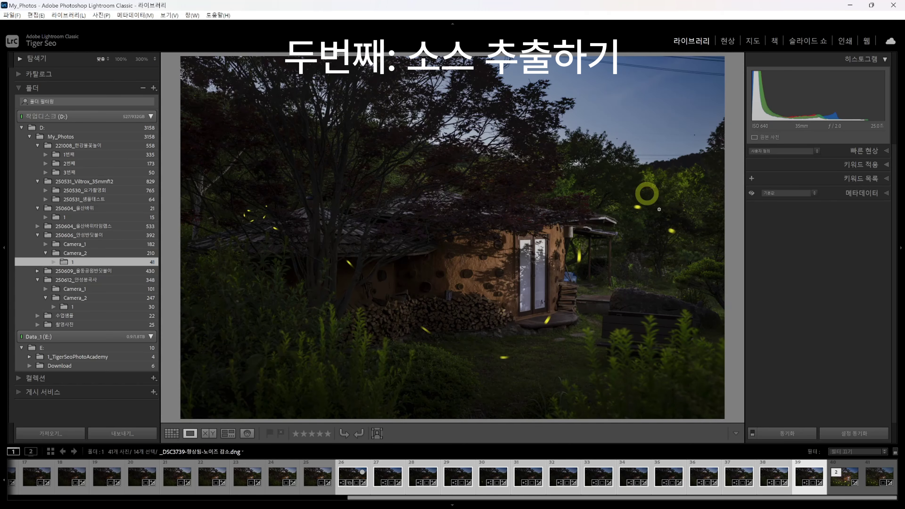
From the Lightroom Classic library, open the _DSC3739 photo for editing in Photoshop and duplicate its background layer.
{"action": "right_click", "coordinate": [485, 237]}
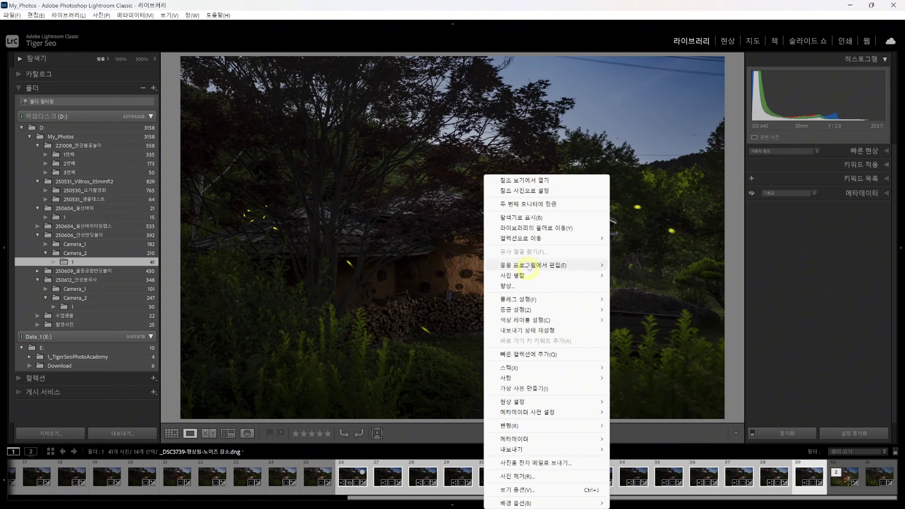
{"action": "mouse_move", "coordinate": [529, 265]}
{"action": "left_click", "coordinate": [656, 266]}
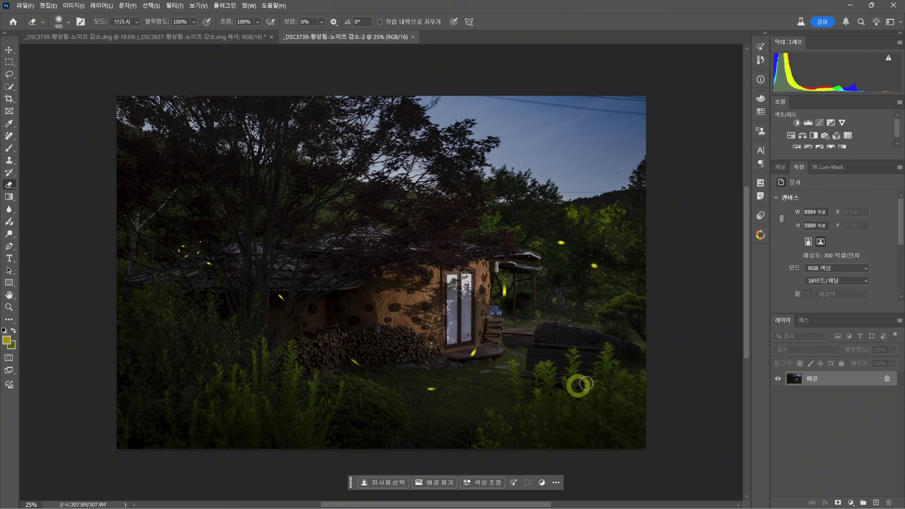
{"action": "key", "text": "ctrl+j"}
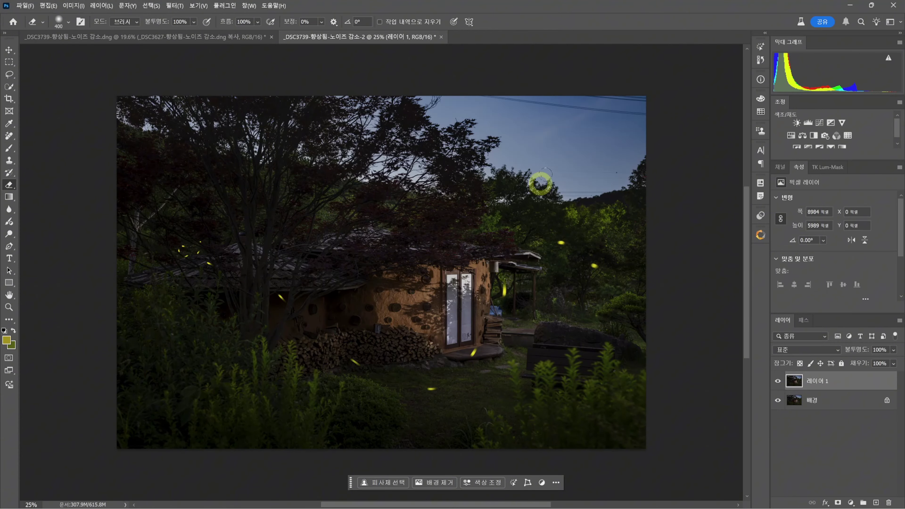
Start a Color Range selection on the duplicated layer, sampling the yellow firefly beside the woodpile.
{"action": "scroll", "coordinate": [527, 178], "scroll_direction": "up", "scroll_amount": 5}
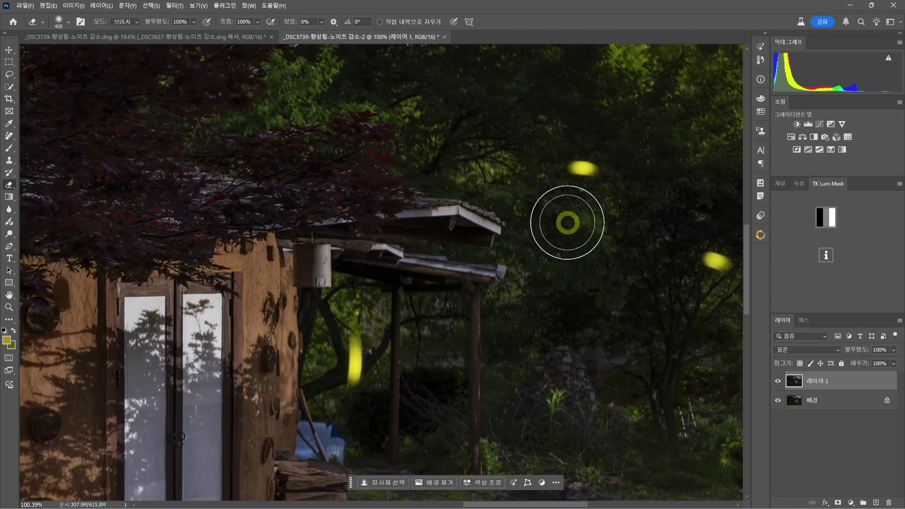
{"action": "scroll", "coordinate": [567, 218], "scroll_direction": "down", "scroll_amount": 6}
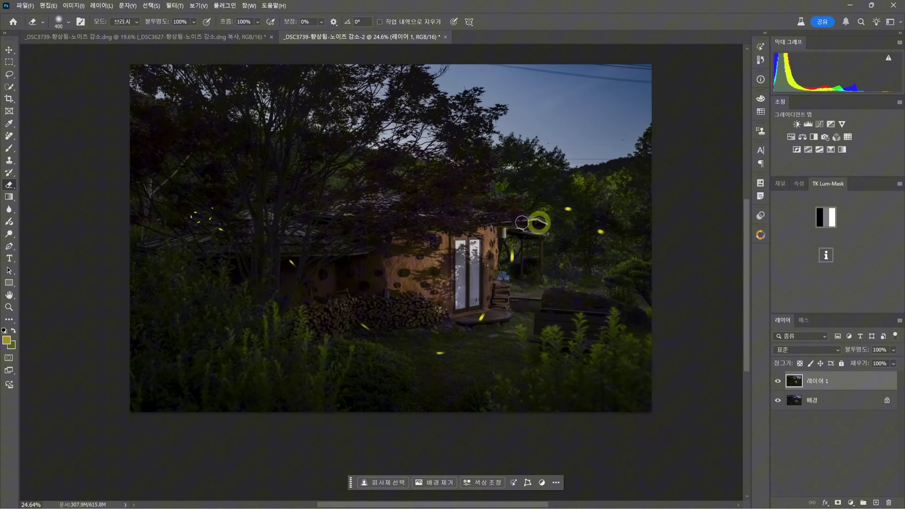
{"action": "left_click_drag", "start_coordinate": [333, 195], "coordinate": [378, 220]}
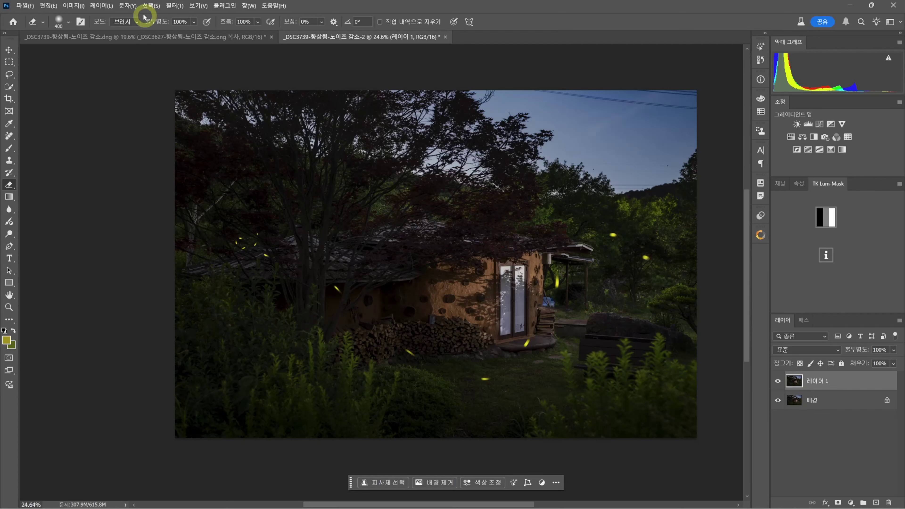
{"action": "left_click", "coordinate": [151, 5]}
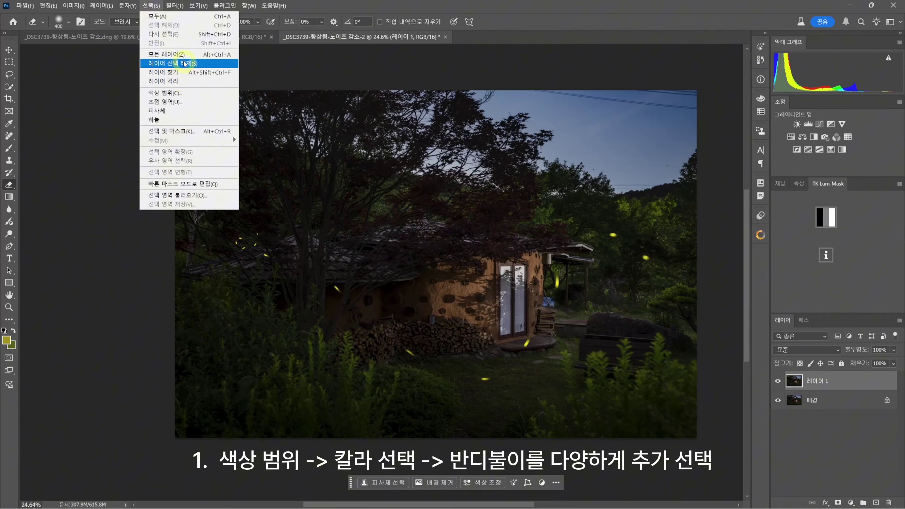
{"action": "left_click", "coordinate": [173, 93]}
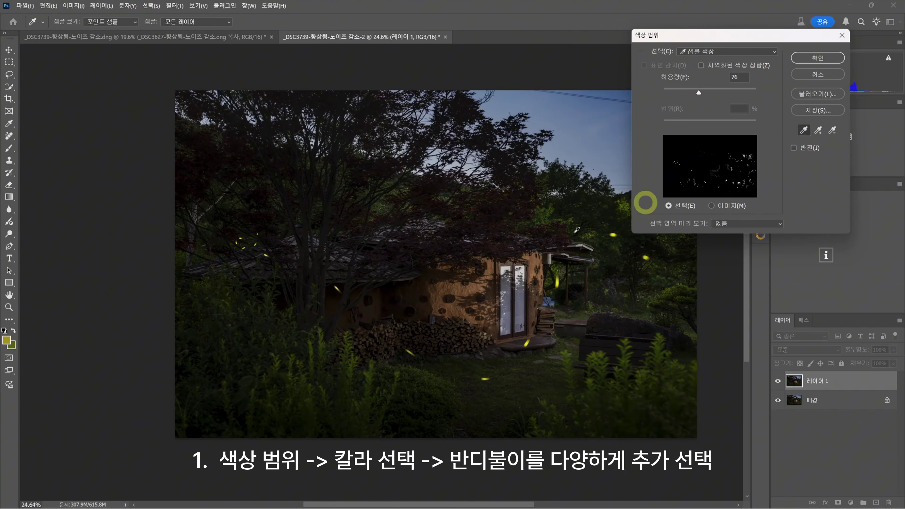
{"action": "scroll", "coordinate": [506, 419], "scroll_direction": "up", "scroll_amount": 4}
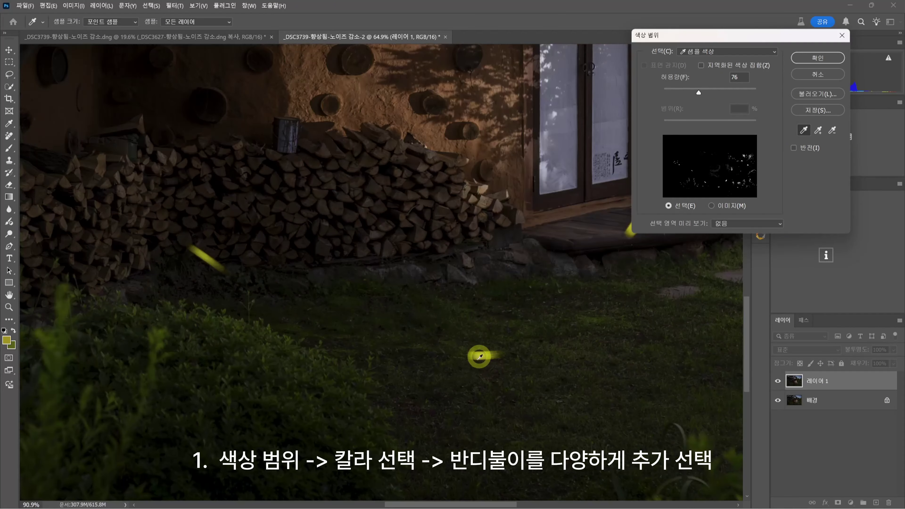
{"action": "left_click", "coordinate": [204, 253]}
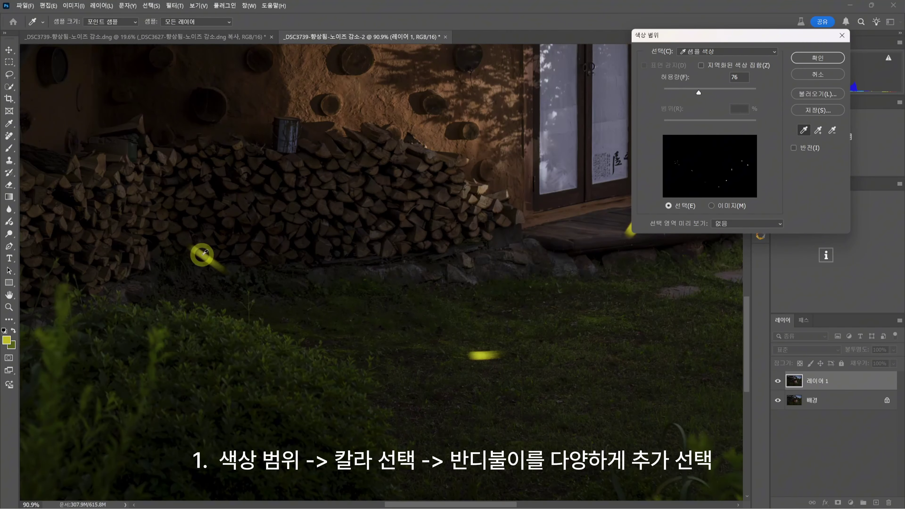
Extend the Color Range sample with yellow shades from the fireflies on the grass, beside the woodpile and above the side roof.
{"action": "left_click", "coordinate": [689, 207]}
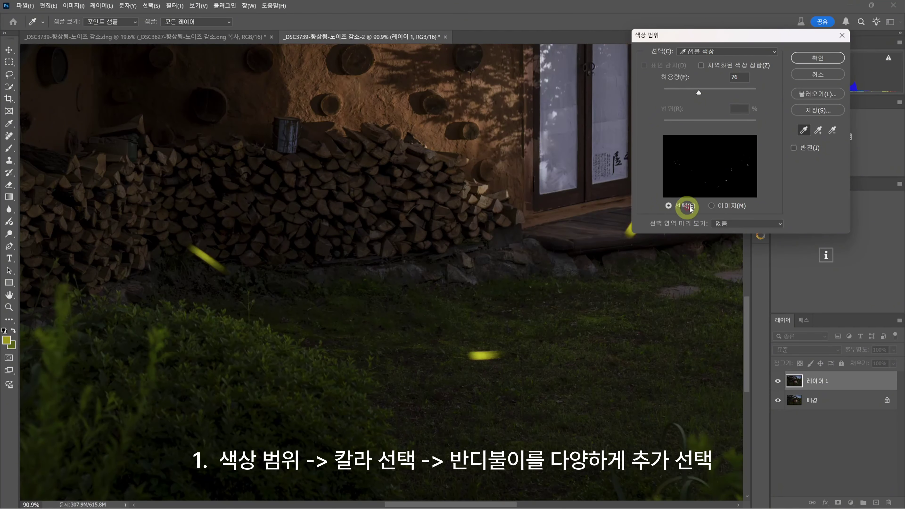
{"action": "left_click", "coordinate": [489, 354]}
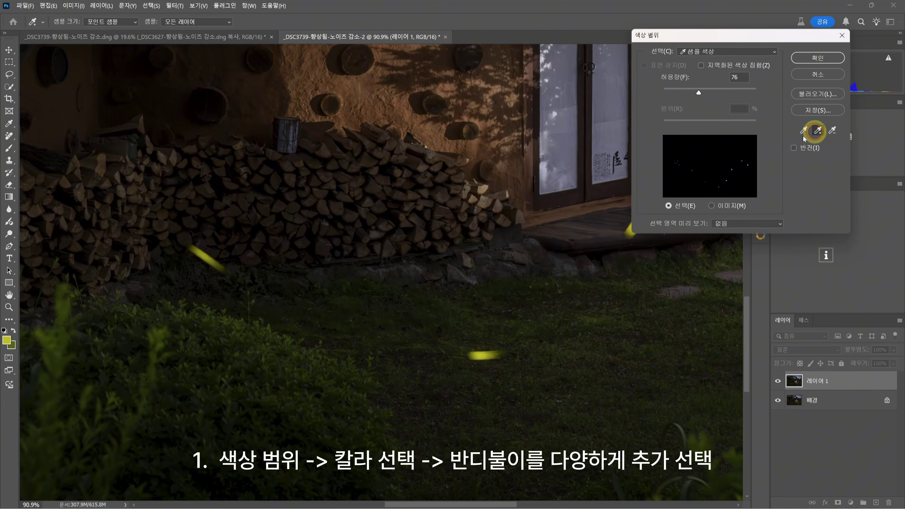
{"action": "left_click", "coordinate": [199, 245]}
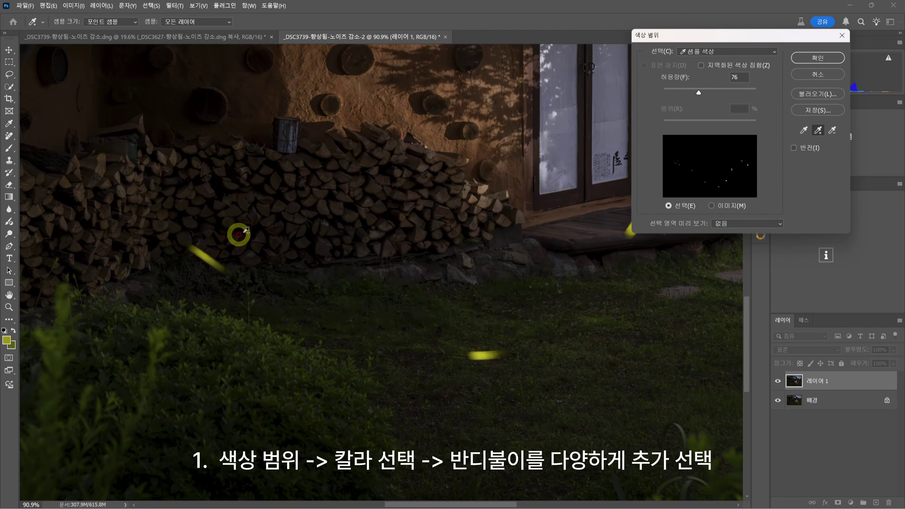
{"action": "scroll", "coordinate": [363, 198], "scroll_direction": "down", "scroll_amount": 8}
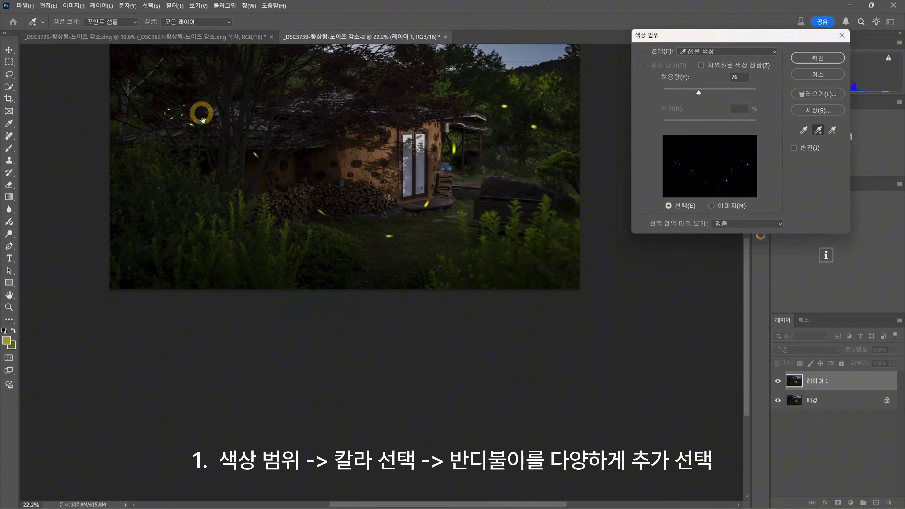
{"action": "scroll", "coordinate": [238, 222], "scroll_direction": "up", "scroll_amount": 5}
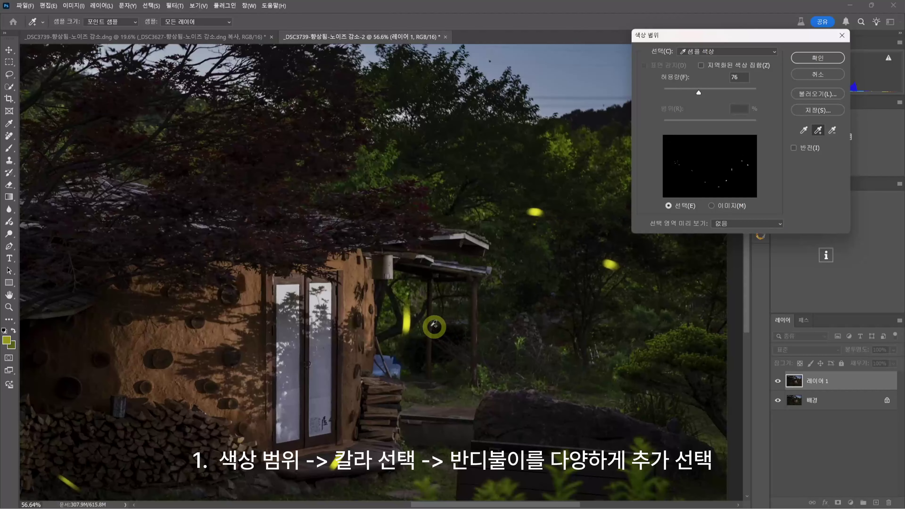
{"action": "left_click", "coordinate": [536, 214]}
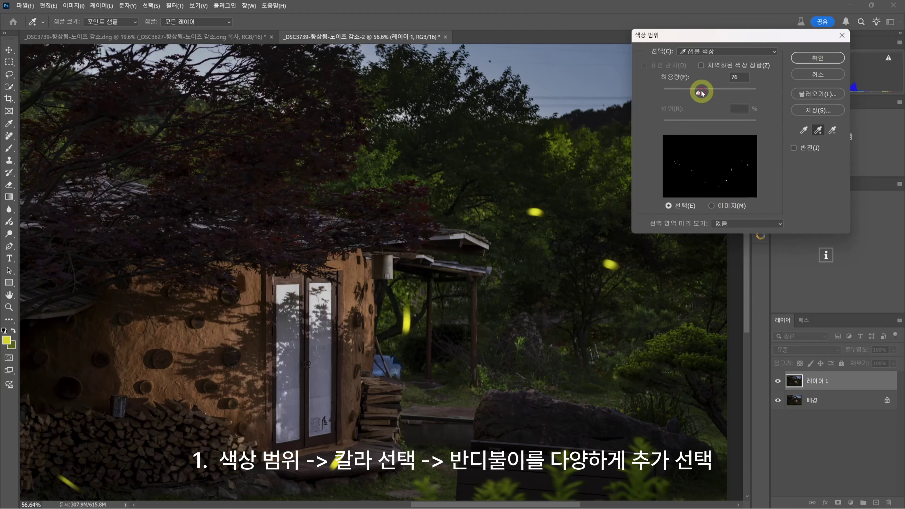
Set the Color Range fuzziness to 87, create the selection and check its coverage of the firefly beside the woodpile.
{"action": "left_click_drag", "start_coordinate": [706, 94], "coordinate": [708, 92]}
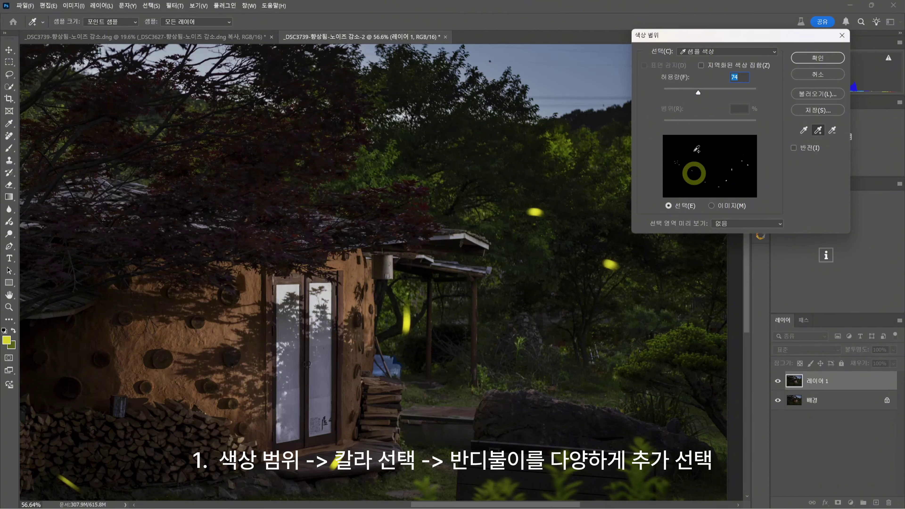
{"action": "left_click", "coordinate": [700, 97]}
{"action": "left_click_drag", "start_coordinate": [703, 95], "coordinate": [704, 93]}
{"action": "left_click", "coordinate": [701, 163]}
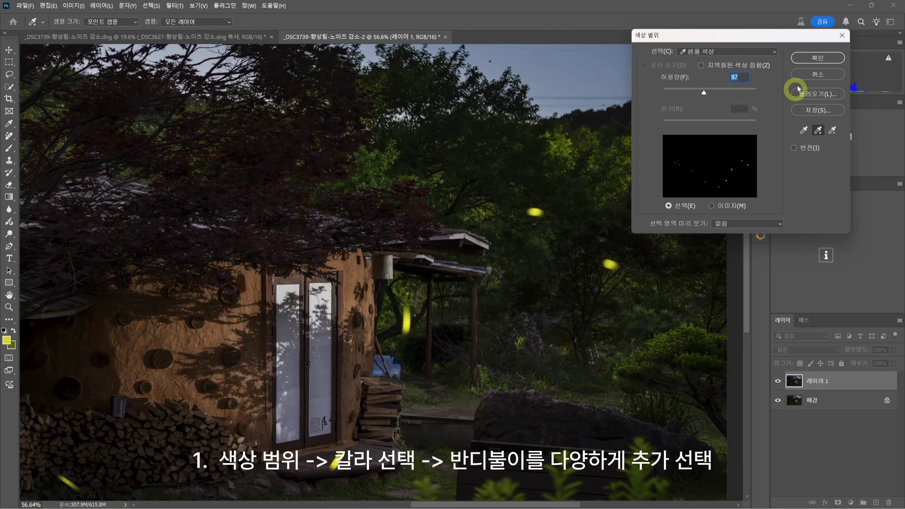
{"action": "left_click", "coordinate": [815, 60]}
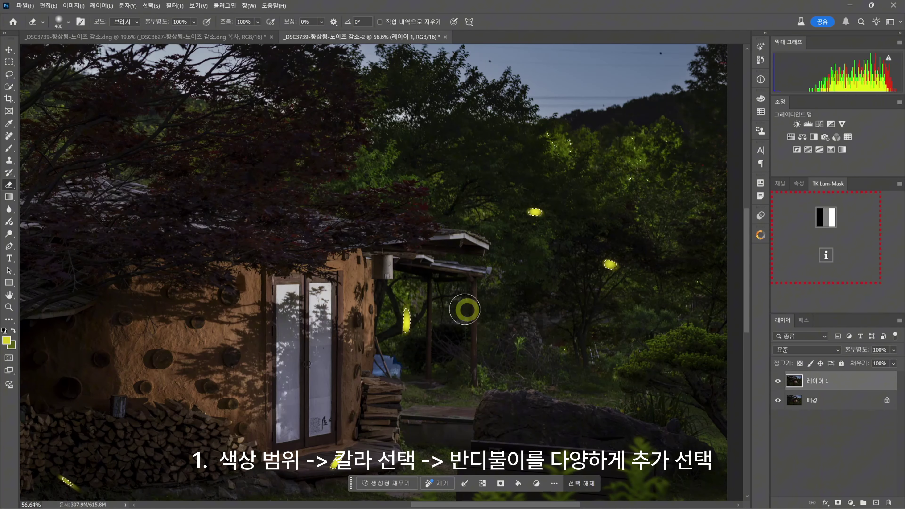
{"action": "scroll", "coordinate": [161, 392], "scroll_direction": "down", "scroll_amount": 2}
{"action": "scroll", "coordinate": [178, 404], "scroll_direction": "up", "scroll_amount": 6}
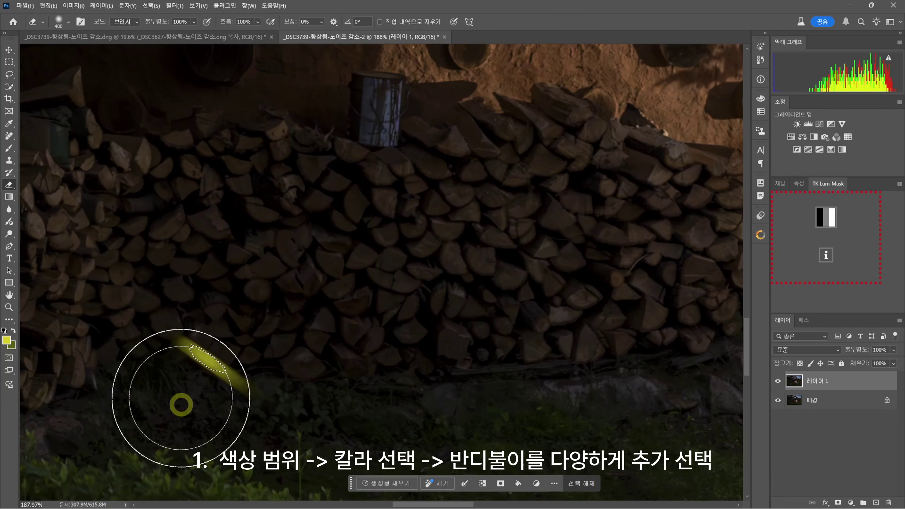
{"action": "left_click_drag", "start_coordinate": [261, 336], "coordinate": [319, 308]}
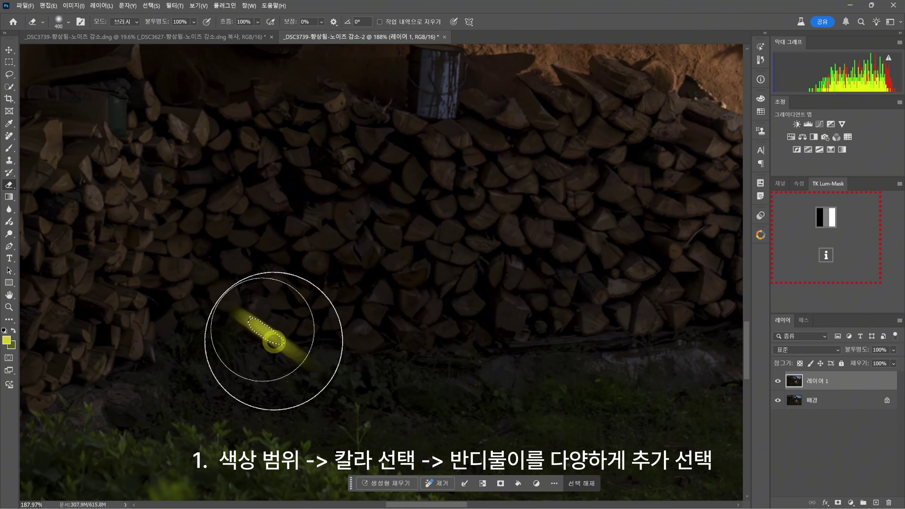
{"action": "scroll", "coordinate": [278, 321], "scroll_direction": "down", "scroll_amount": 3}
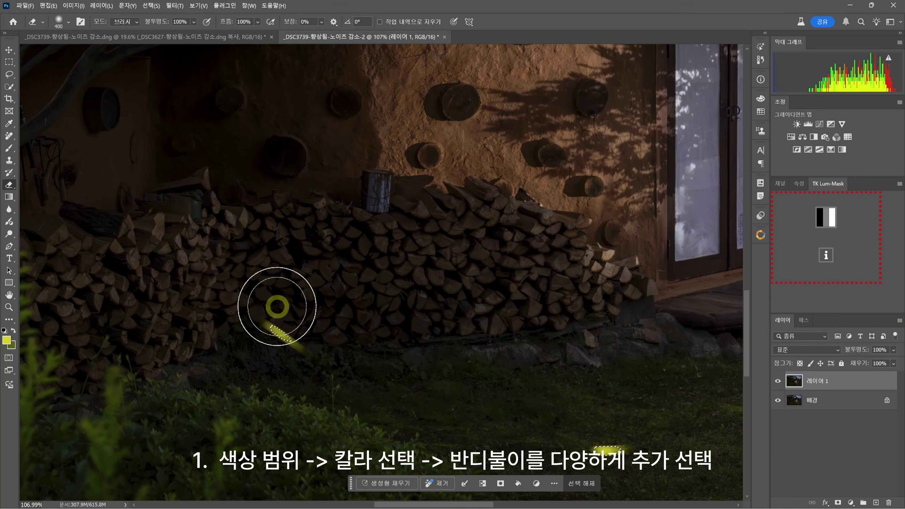
Check which fireflies across the photo are covered by the current selection and clear the selection.
{"action": "left_click_drag", "start_coordinate": [277, 308], "coordinate": [409, 297]}
{"action": "scroll", "coordinate": [409, 297], "scroll_direction": "down", "scroll_amount": 4}
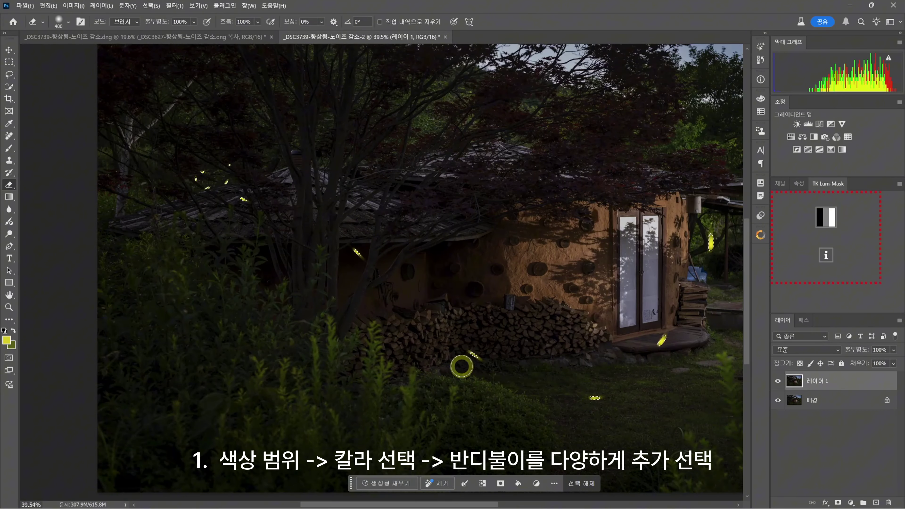
{"action": "scroll", "coordinate": [461, 364], "scroll_direction": "up", "scroll_amount": 2}
{"action": "scroll", "coordinate": [476, 360], "scroll_direction": "up", "scroll_amount": 2}
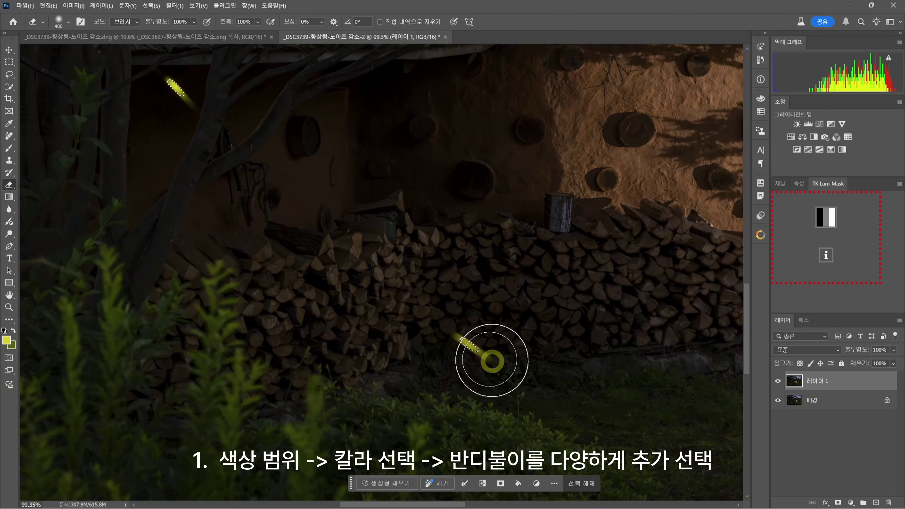
{"action": "key", "text": "ctrl+d"}
Start Color Range again and add the dim tail end of the firefly beside the woodpile to the sampled colors.
{"action": "scroll", "coordinate": [490, 371], "scroll_direction": "up", "scroll_amount": 1}
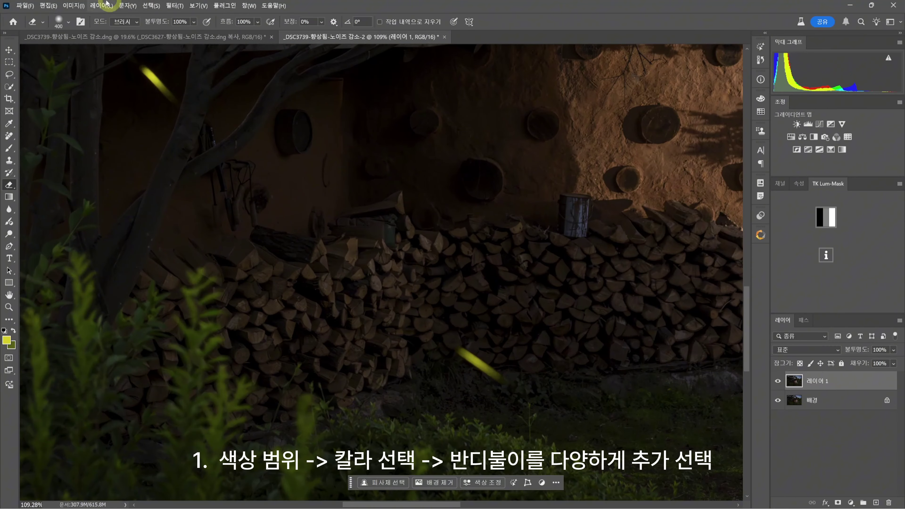
{"action": "left_click", "coordinate": [151, 6]}
{"action": "left_click", "coordinate": [174, 93]}
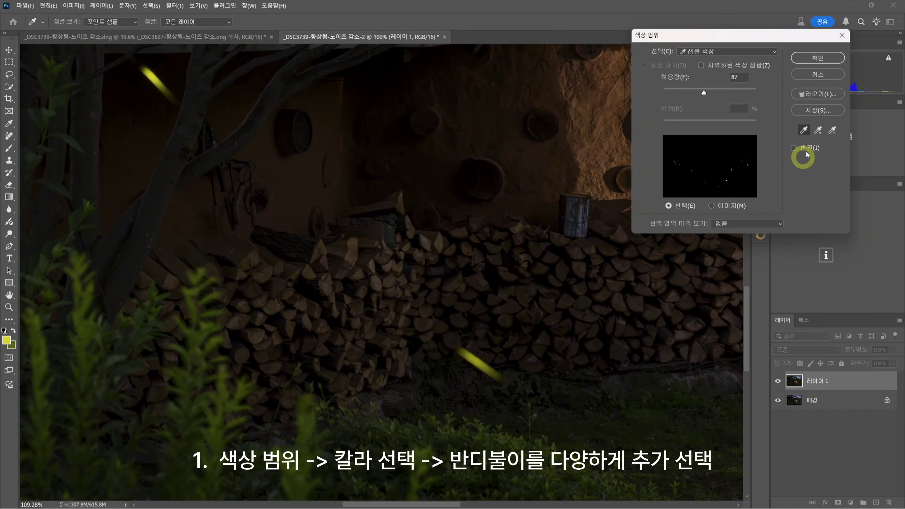
{"action": "left_click", "coordinate": [819, 131]}
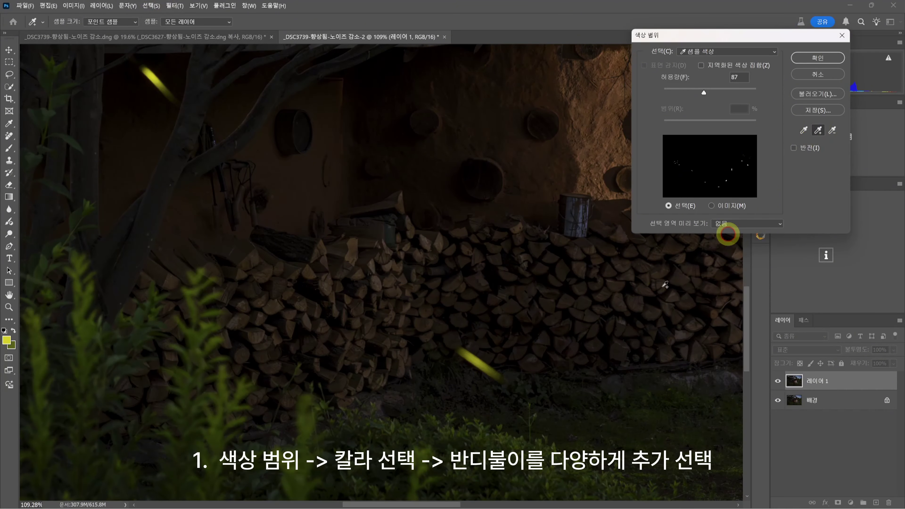
{"action": "left_click", "coordinate": [493, 372]}
Set the Color Range fuzziness to 81, create the selection and check its coverage over the fireflies and the foliage.
{"action": "scroll", "coordinate": [182, 185], "scroll_direction": "down", "scroll_amount": 3}
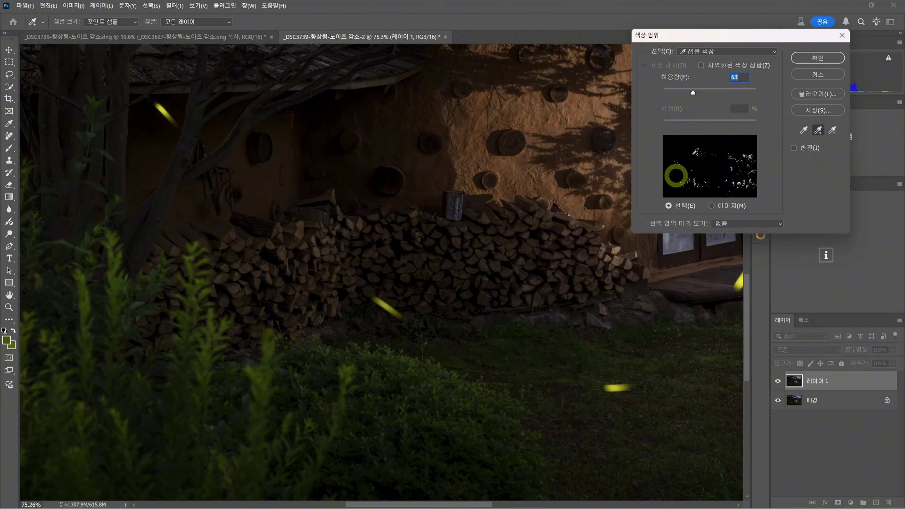
{"action": "left_click_drag", "start_coordinate": [700, 91], "coordinate": [703, 93]}
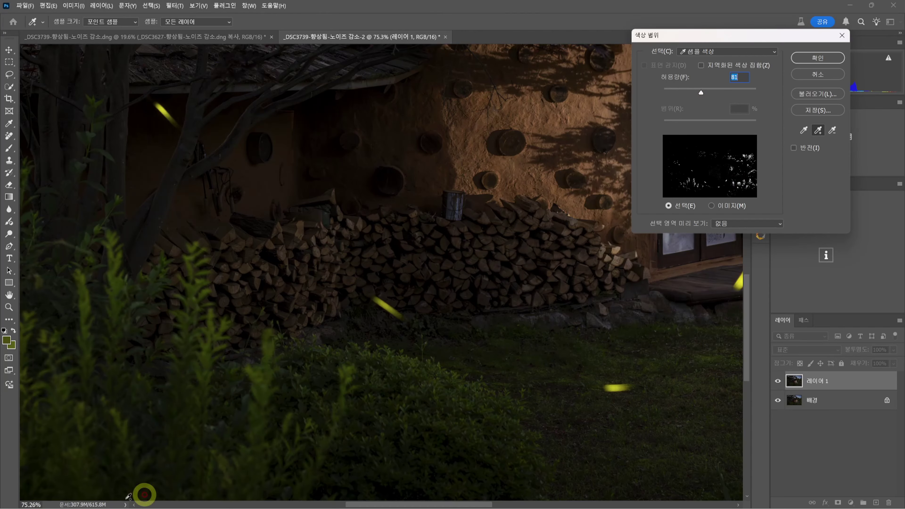
{"action": "left_click", "coordinate": [826, 58]}
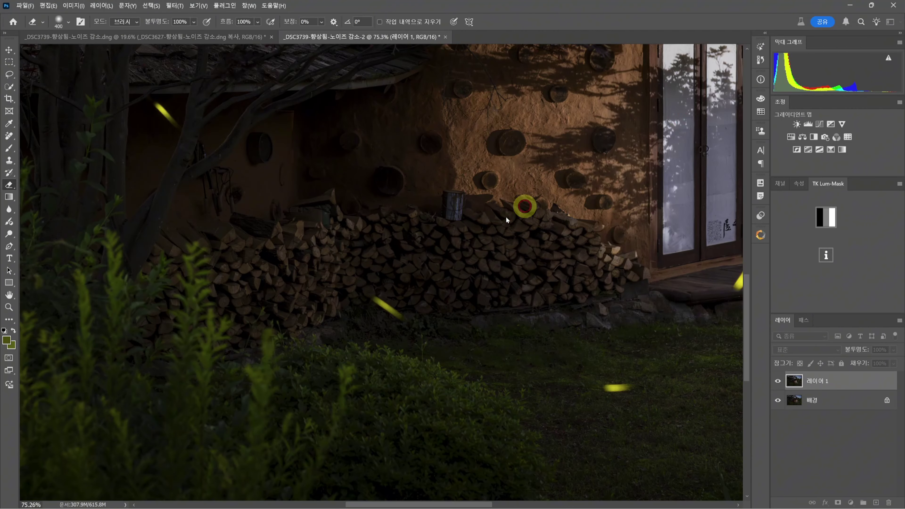
{"action": "scroll", "coordinate": [384, 301], "scroll_direction": "up", "scroll_amount": 5}
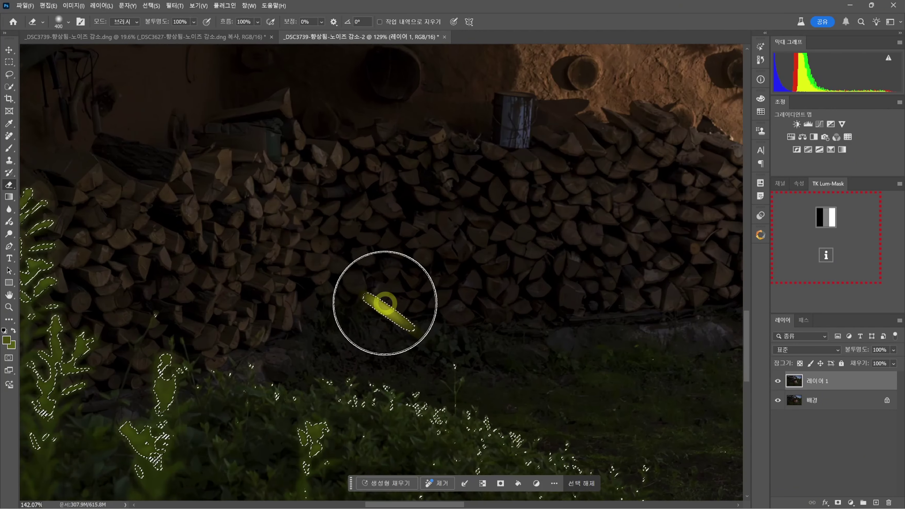
{"action": "scroll", "coordinate": [372, 313], "scroll_direction": "down", "scroll_amount": 5}
{"action": "scroll", "coordinate": [374, 328], "scroll_direction": "down", "scroll_amount": 6}
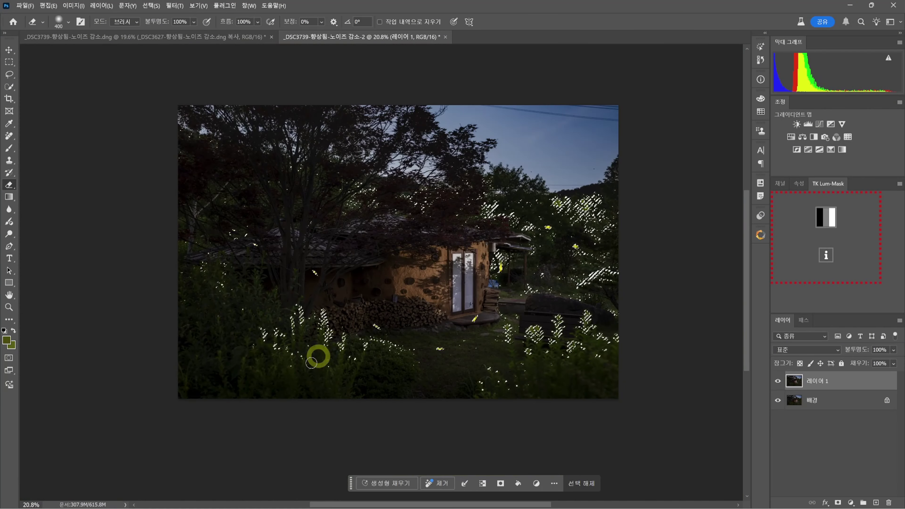
{"action": "scroll", "coordinate": [297, 325], "scroll_direction": "up", "scroll_amount": 3}
{"action": "scroll", "coordinate": [297, 326], "scroll_direction": "down", "scroll_amount": 2}
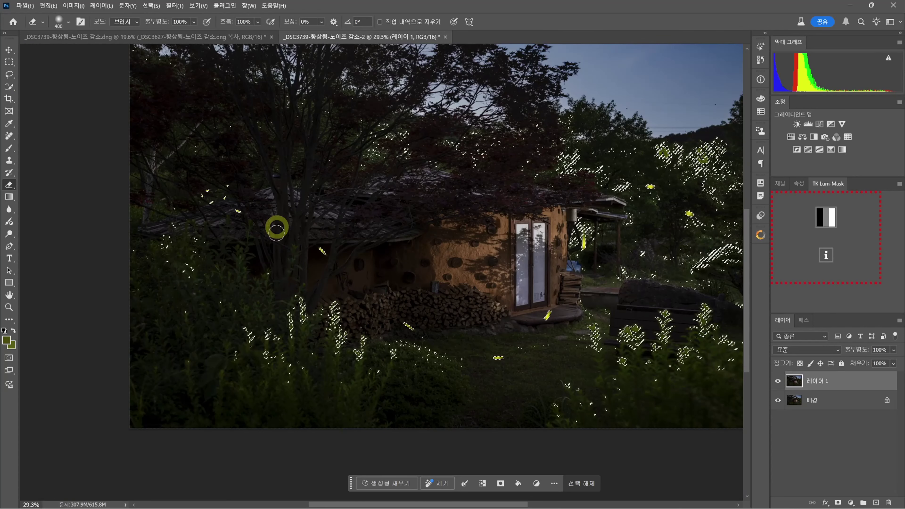
With the Lasso tool, subtract the stray foliage areas around the trees, roof and bushes, keeping the fireflies selected.
{"action": "left_click_drag", "start_coordinate": [9, 74], "coordinate": [44, 82]}
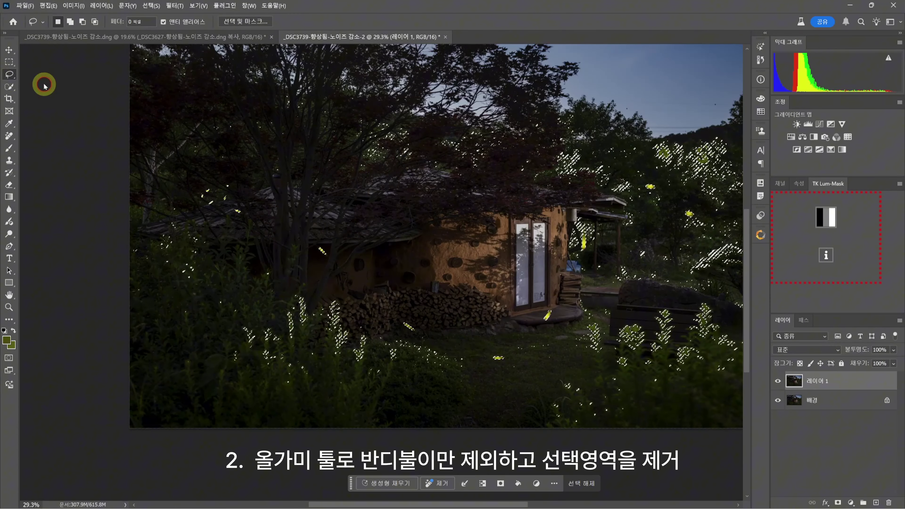
{"action": "scroll", "coordinate": [167, 238], "scroll_direction": "up", "scroll_amount": 2}
{"action": "scroll", "coordinate": [163, 243], "scroll_direction": "up", "scroll_amount": 1}
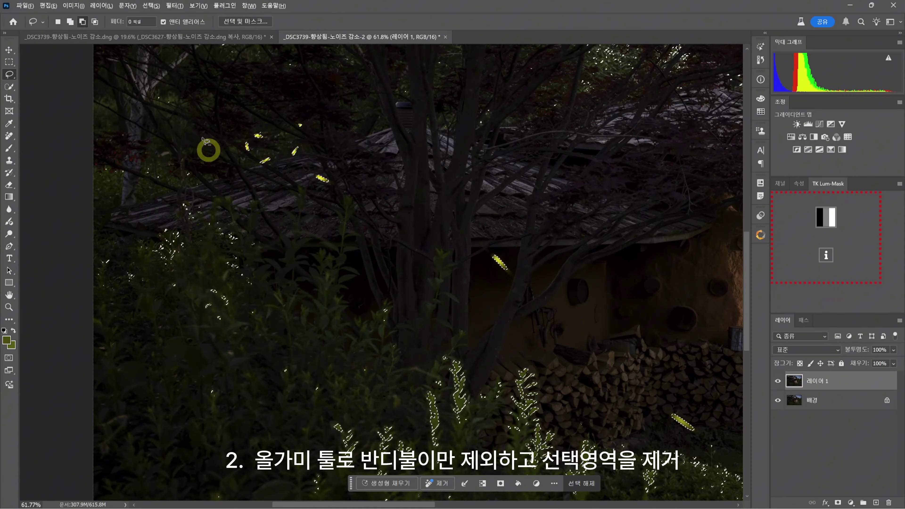
{"action": "mouse_move", "coordinate": [188, 111]}
{"action": "left_mouse_down"}
{"action": "mouse_move", "coordinate": [166, 85]}
{"action": "mouse_move", "coordinate": [45, 349]}
{"action": "mouse_move", "coordinate": [164, 474]}
{"action": "mouse_move", "coordinate": [301, 295]}
{"action": "mouse_move", "coordinate": [188, 112]}
{"action": "left_mouse_up"}
{"action": "scroll", "coordinate": [403, 247], "scroll_direction": "down", "scroll_amount": 3}
{"action": "mouse_move", "coordinate": [573, 343]}
{"action": "left_mouse_down"}
{"action": "mouse_move", "coordinate": [533, 351]}
{"action": "mouse_move", "coordinate": [441, 282]}
{"action": "mouse_move", "coordinate": [461, 339]}
{"action": "mouse_move", "coordinate": [359, 344]}
{"action": "mouse_move", "coordinate": [570, 399]}
{"action": "mouse_move", "coordinate": [361, 342]}
{"action": "left_mouse_up"}
{"action": "scroll", "coordinate": [442, 281], "scroll_direction": "down", "scroll_amount": 2}
{"action": "scroll", "coordinate": [461, 339], "scroll_direction": "up", "scroll_amount": 8}
{"action": "scroll", "coordinate": [448, 221], "scroll_direction": "down", "scroll_amount": 4}
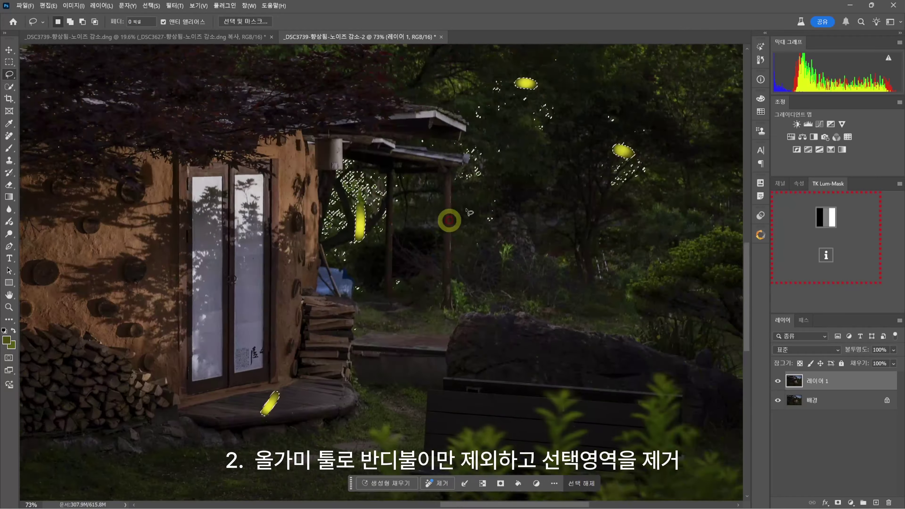
Subtract the remaining leaf specks around the fireflies beside the shed and in the trees behind it from the selection.
{"action": "scroll", "coordinate": [449, 220], "scroll_direction": "up", "scroll_amount": 3}
{"action": "mouse_move", "coordinate": [528, 57]}
{"action": "left_mouse_down"}
{"action": "mouse_move", "coordinate": [565, 237]}
{"action": "mouse_move", "coordinate": [264, 244]}
{"action": "left_mouse_up"}
{"action": "left_click_drag", "start_coordinate": [313, 380], "coordinate": [454, 276]}
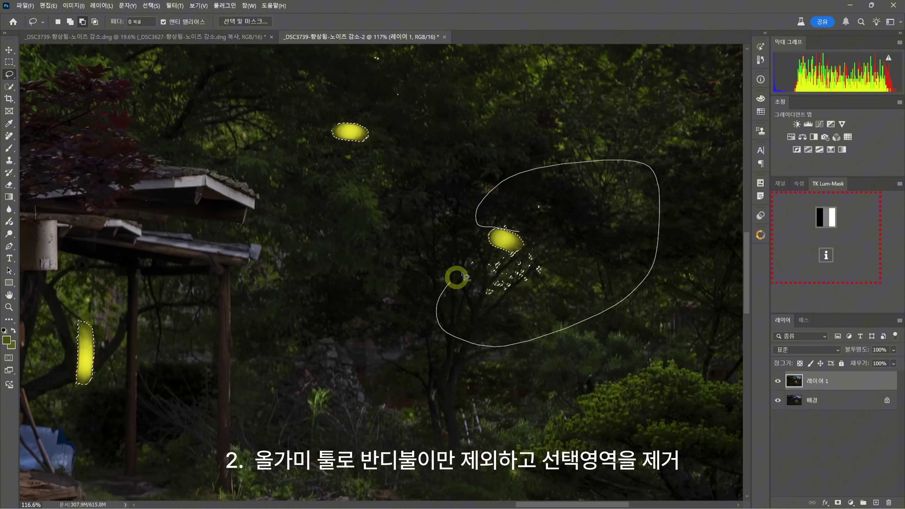
{"action": "scroll", "coordinate": [530, 318], "scroll_direction": "down", "scroll_amount": 4}
{"action": "scroll", "coordinate": [350, 243], "scroll_direction": "up", "scroll_amount": 3}
{"action": "scroll", "coordinate": [445, 287], "scroll_direction": "down", "scroll_amount": 2}
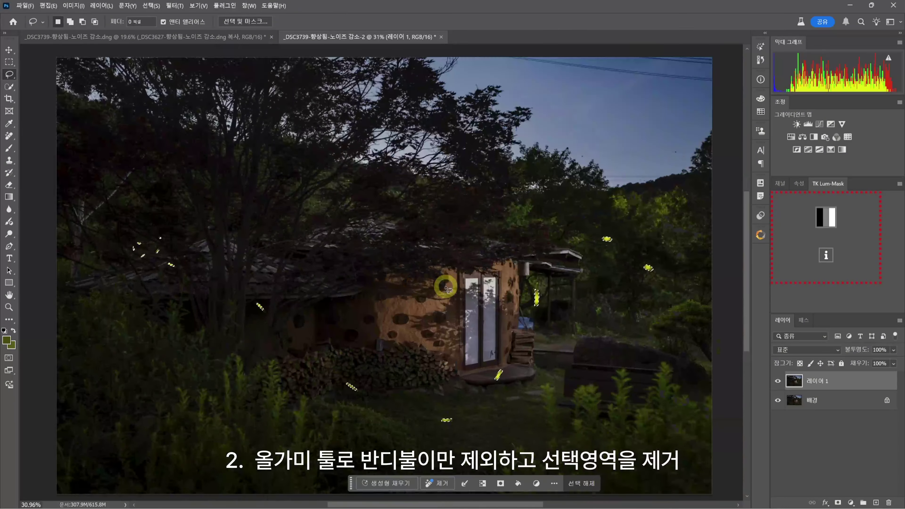
Inspect the selection edges of single fireflies and trim the stray fringe below the firefly in the trees behind the shed.
{"action": "scroll", "coordinate": [234, 309], "scroll_direction": "up", "scroll_amount": 8}
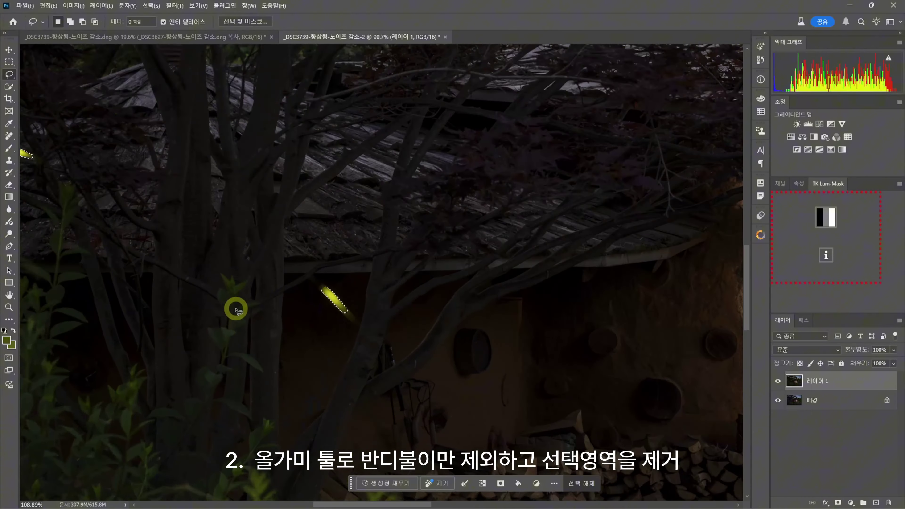
{"action": "scroll", "coordinate": [427, 306], "scroll_direction": "up", "scroll_amount": 2}
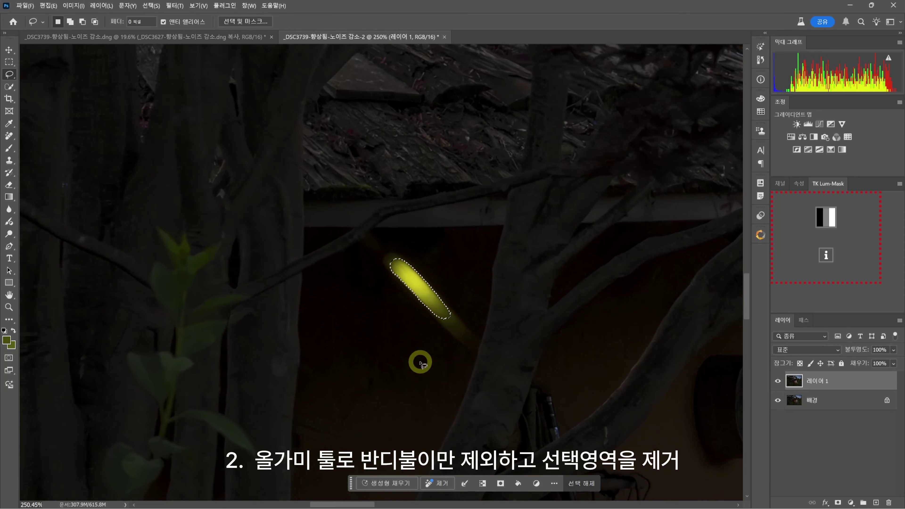
{"action": "scroll", "coordinate": [484, 323], "scroll_direction": "down", "scroll_amount": 3}
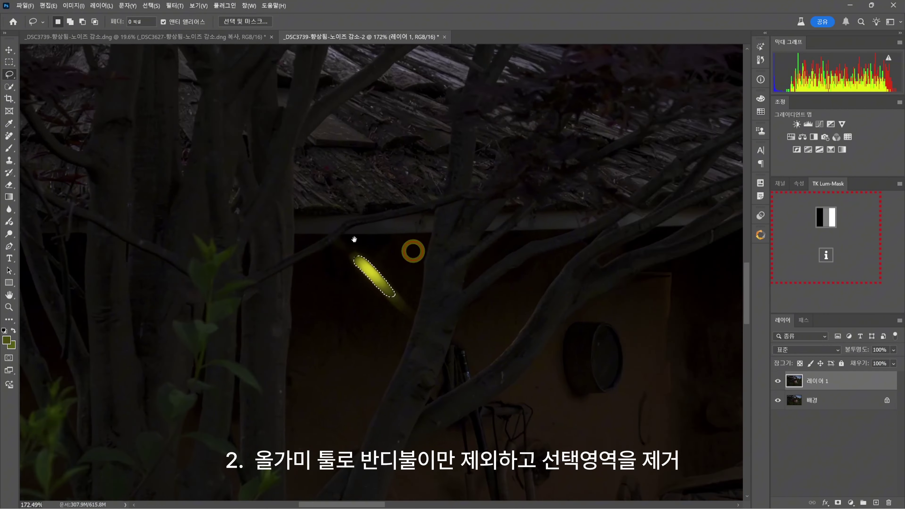
{"action": "scroll", "coordinate": [560, 313], "scroll_direction": "up", "scroll_amount": 3}
{"action": "scroll", "coordinate": [559, 313], "scroll_direction": "up", "scroll_amount": 2}
{"action": "key", "text": "alt"}
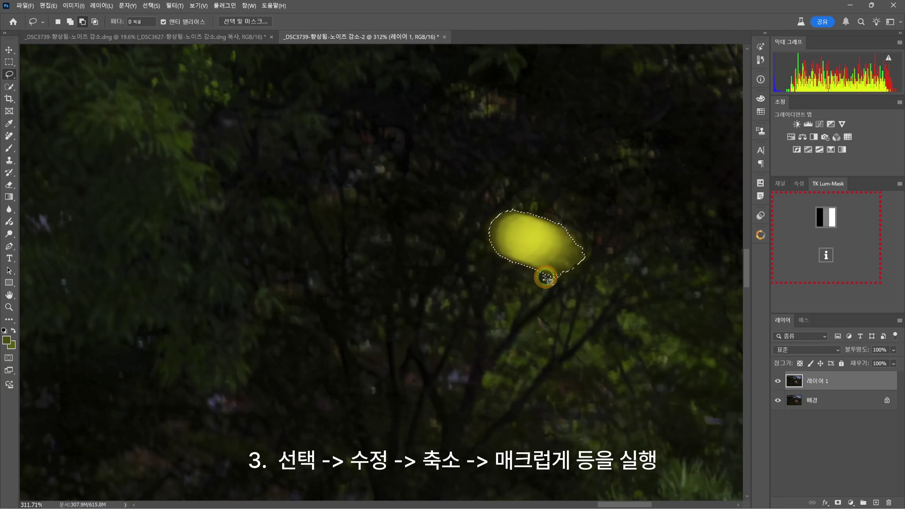
{"action": "left_click_drag", "start_coordinate": [529, 289], "coordinate": [553, 279]}
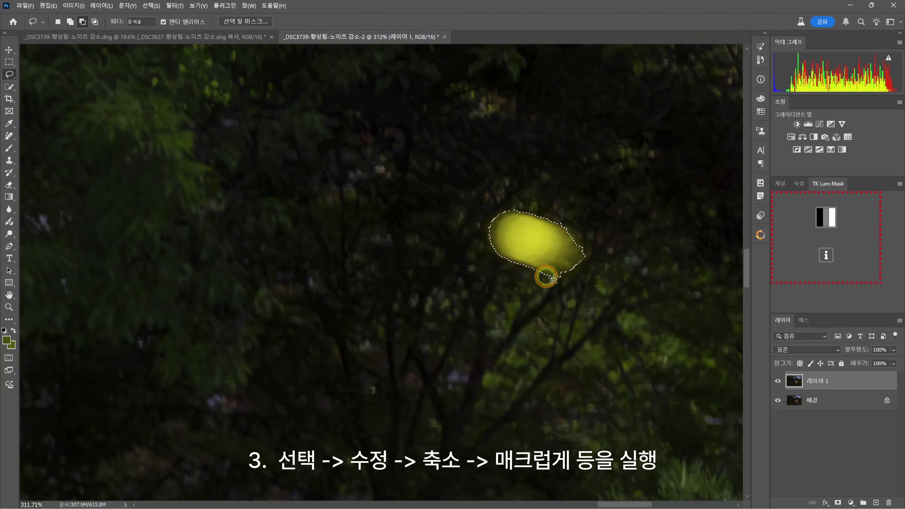
Contract the firefly selection by 1 pixel.
{"action": "left_click", "coordinate": [151, 6]}
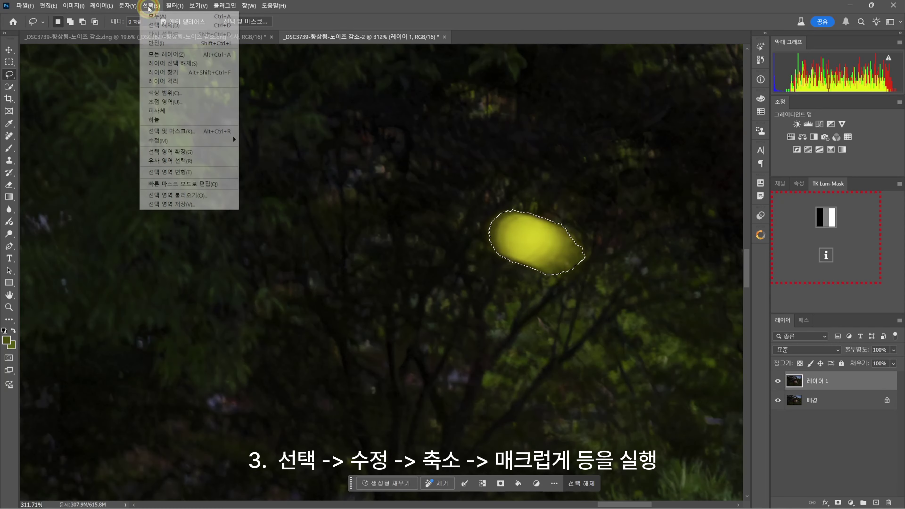
{"action": "mouse_move", "coordinate": [166, 140]}
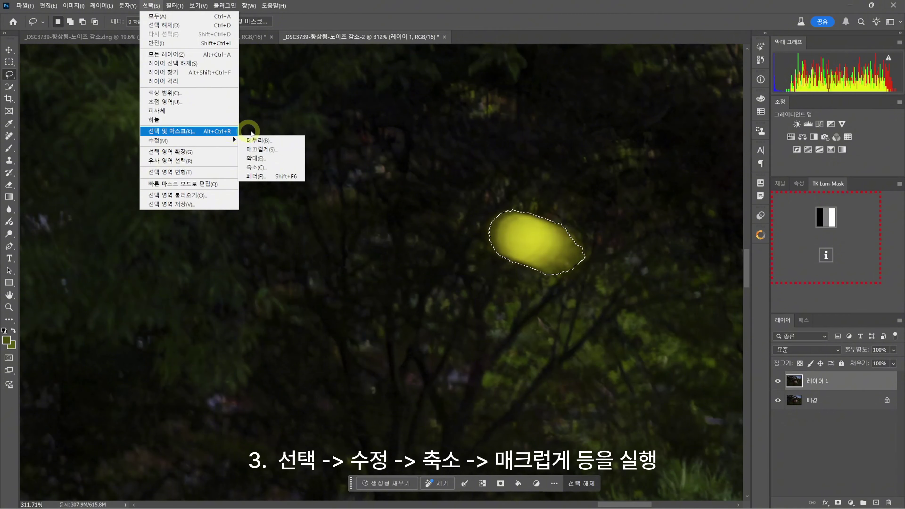
{"action": "left_click", "coordinate": [257, 167]}
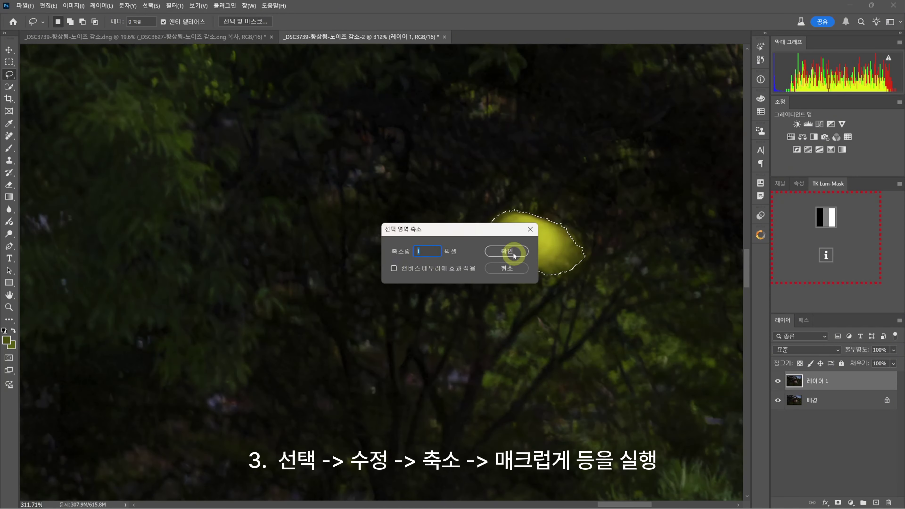
{"action": "left_click", "coordinate": [506, 251]}
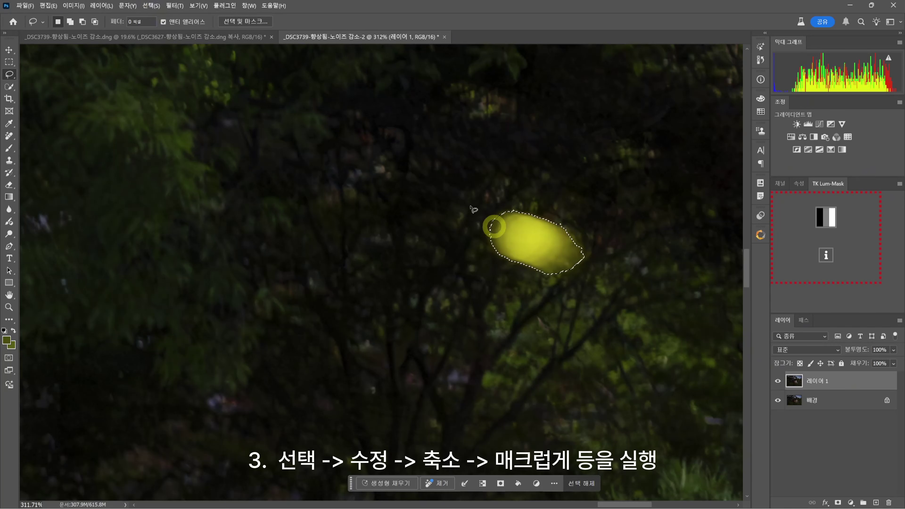
Smooth the firefly selection with a sample radius of 5 pixels.
{"action": "left_click", "coordinate": [150, 6]}
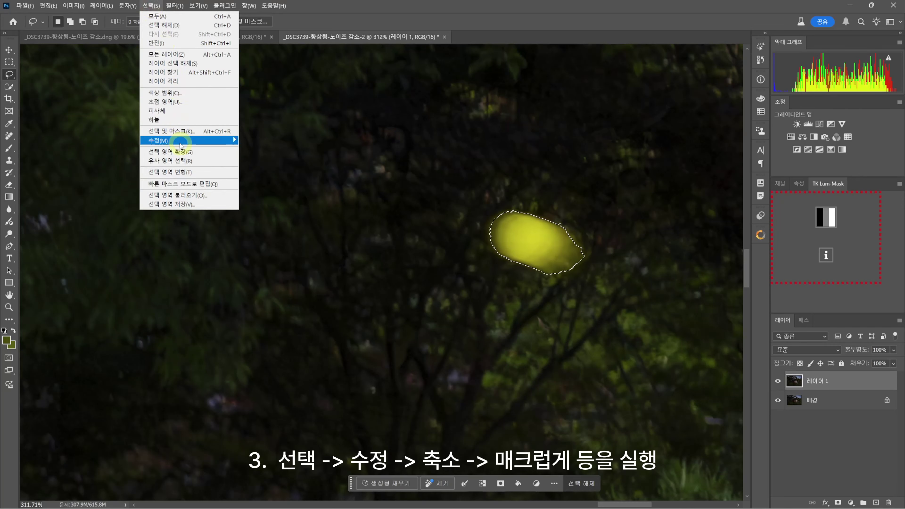
{"action": "mouse_move", "coordinate": [180, 141]}
{"action": "left_click", "coordinate": [282, 149]}
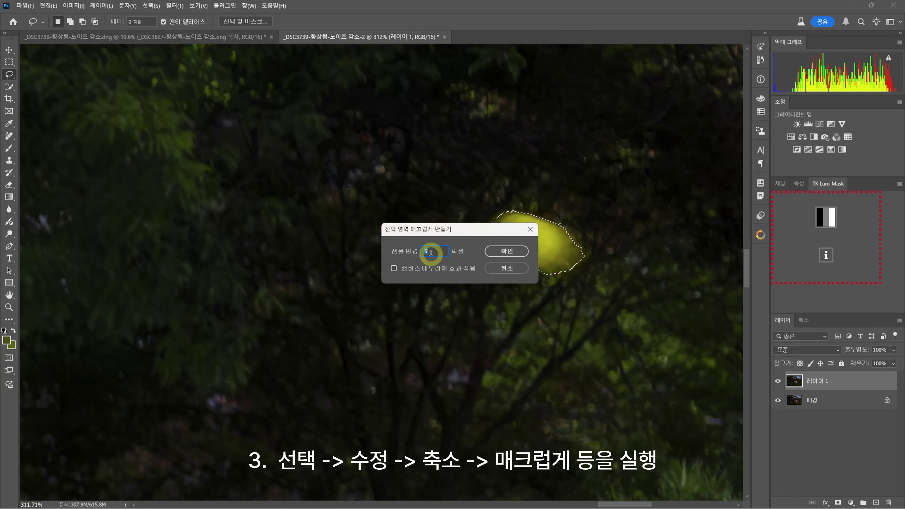
{"action": "left_click", "coordinate": [498, 252]}
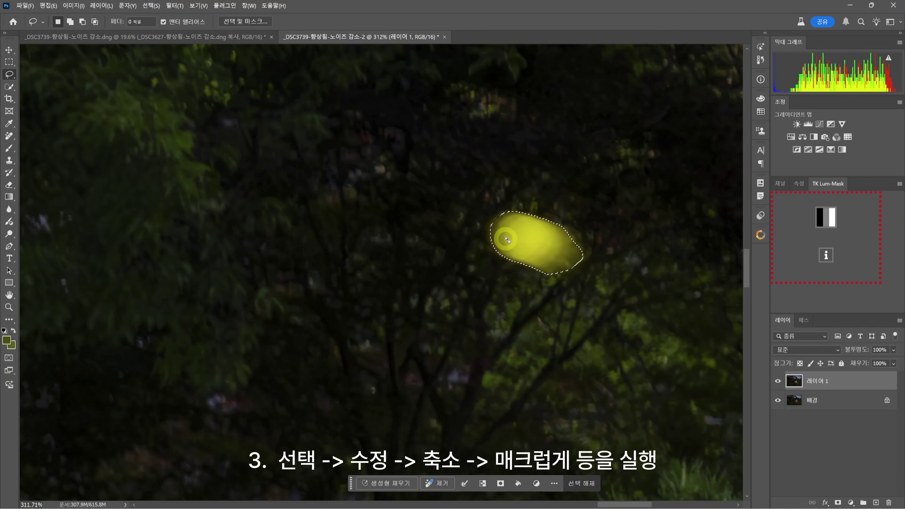
Copy the selected fireflies onto a new layer and show only that layer to inspect it for faint remnants around the fireflies.
{"action": "scroll", "coordinate": [497, 309], "scroll_direction": "down", "scroll_amount": 3}
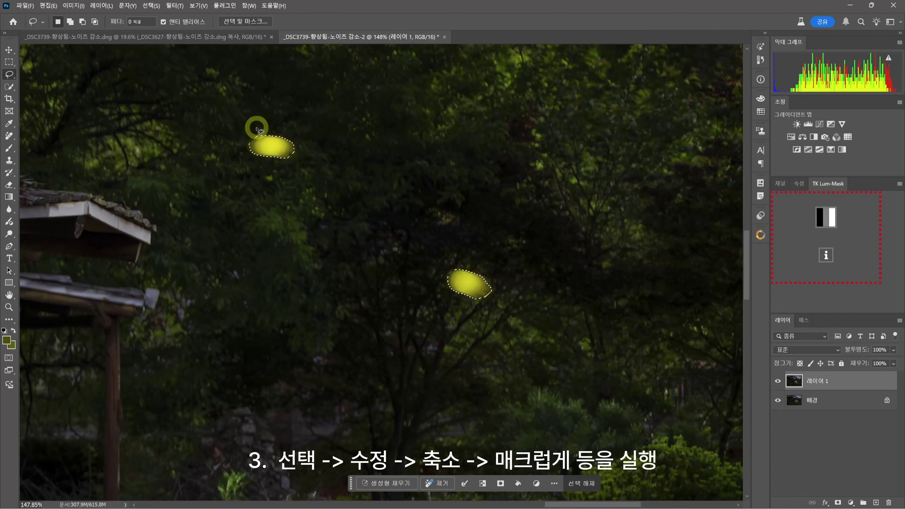
{"action": "scroll", "coordinate": [343, 248], "scroll_direction": "down", "scroll_amount": 10}
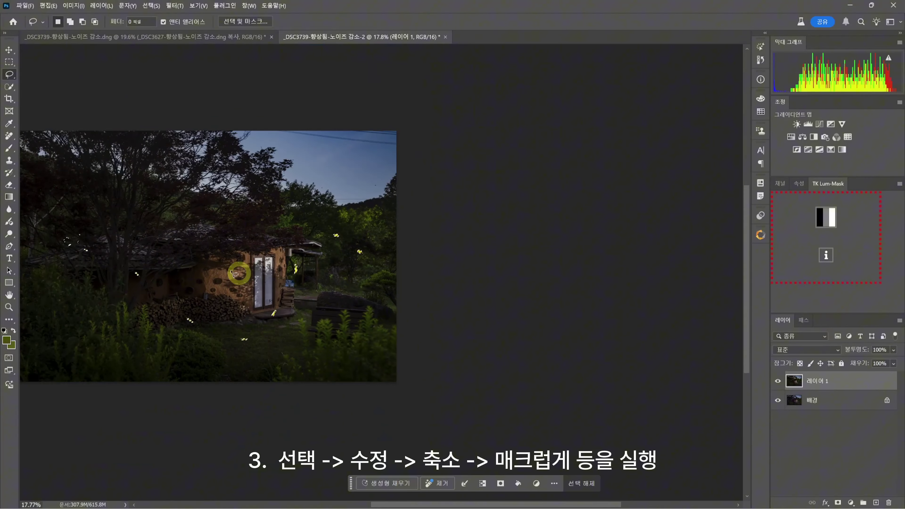
{"action": "left_click_drag", "start_coordinate": [182, 248], "coordinate": [364, 269]}
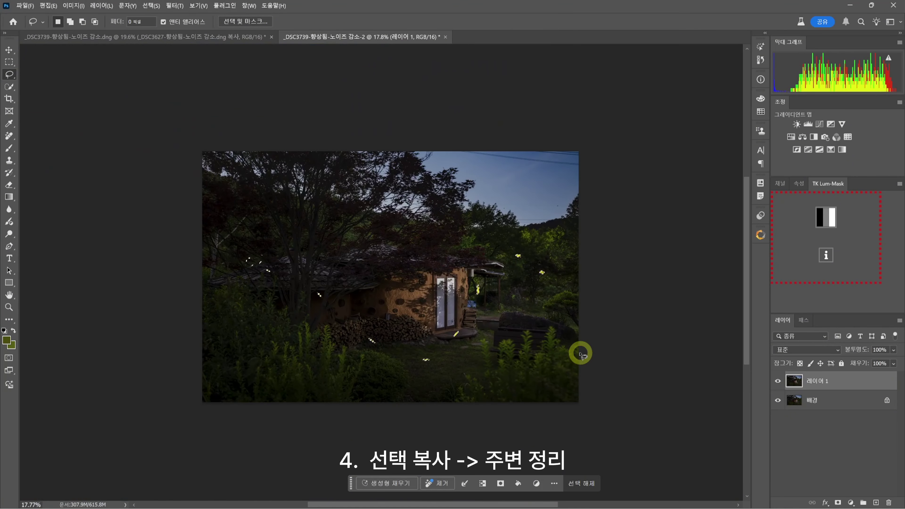
{"action": "key", "text": "ctrl+j"}
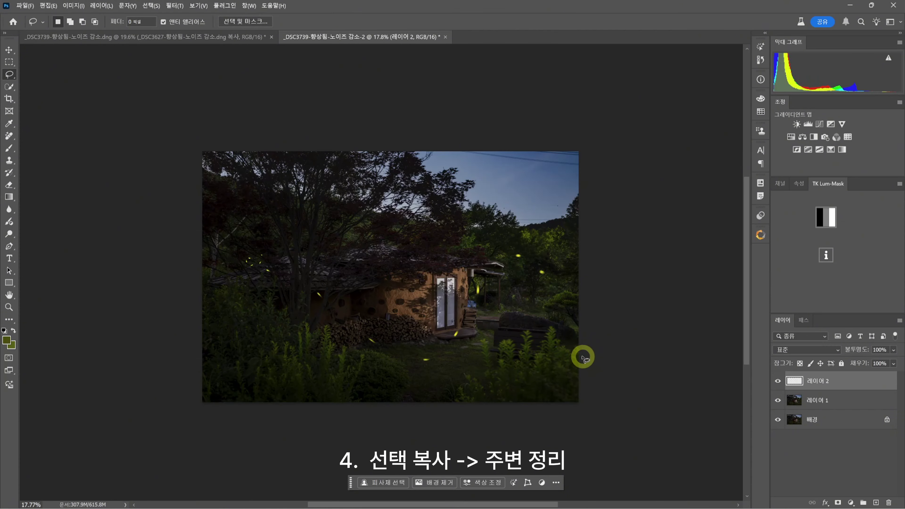
{"action": "key", "text": "alt+ctrl+h"}
{"action": "scroll", "coordinate": [357, 310], "scroll_direction": "up", "scroll_amount": 5}
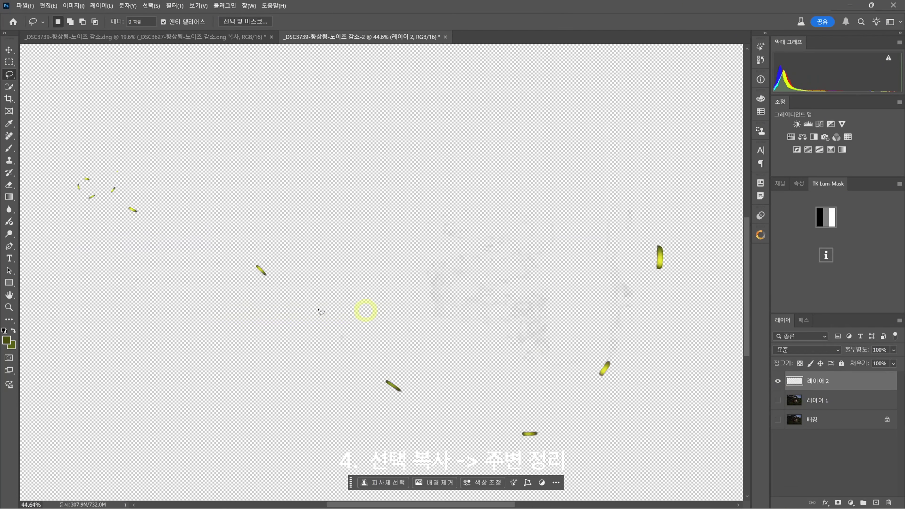
{"action": "scroll", "coordinate": [430, 262], "scroll_direction": "down", "scroll_amount": 5}
{"action": "scroll", "coordinate": [388, 283], "scroll_direction": "up", "scroll_amount": 6}
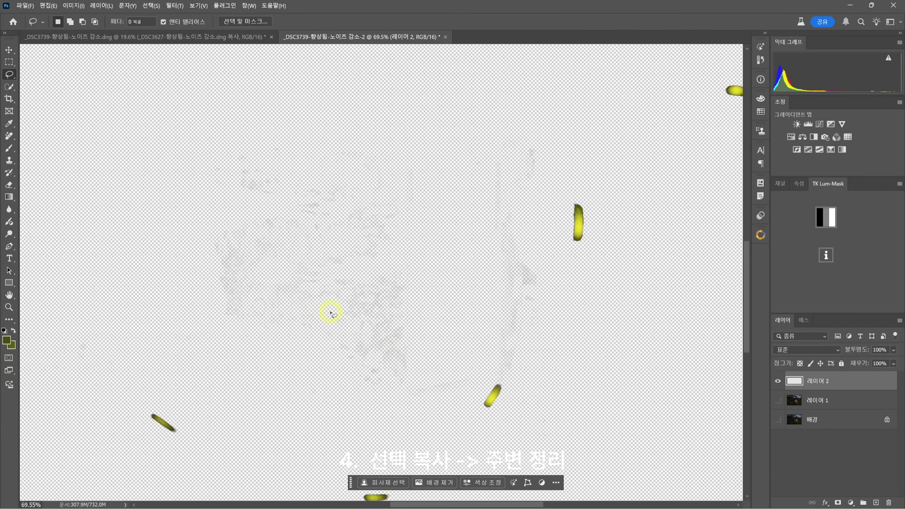
{"action": "scroll", "coordinate": [330, 312], "scroll_direction": "down", "scroll_amount": 2}
{"action": "scroll", "coordinate": [315, 266], "scroll_direction": "down", "scroll_amount": 5}
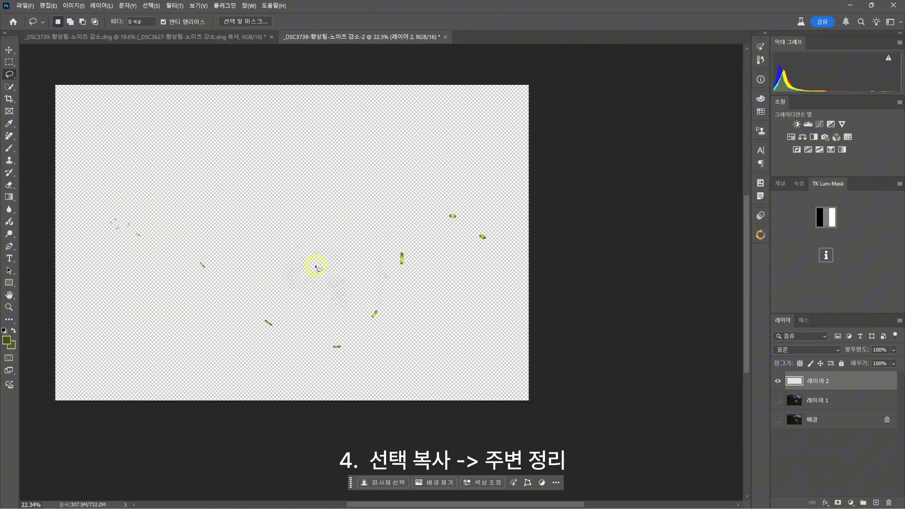
Add a black (000000) solid color fill layer and place it directly beneath the extracted fireflies layer.
{"action": "left_click_drag", "start_coordinate": [303, 260], "coordinate": [429, 260]}
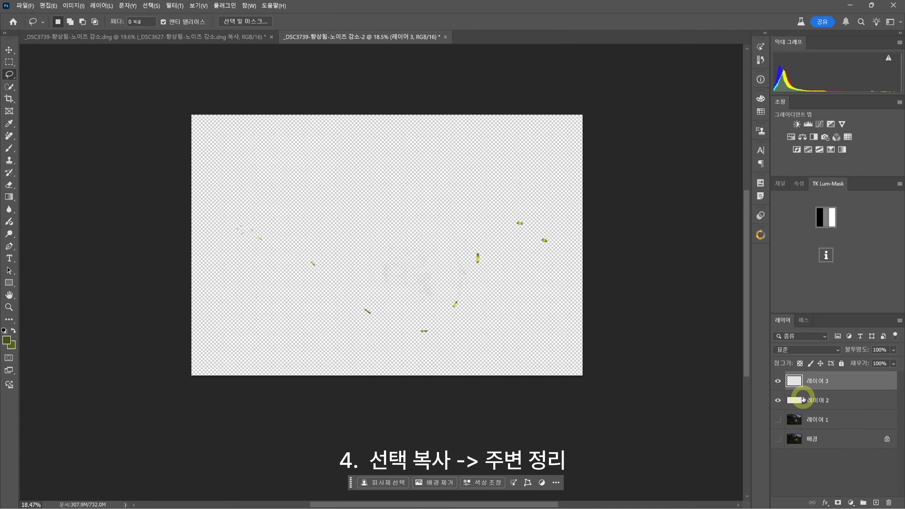
{"action": "left_click", "coordinate": [851, 503]}
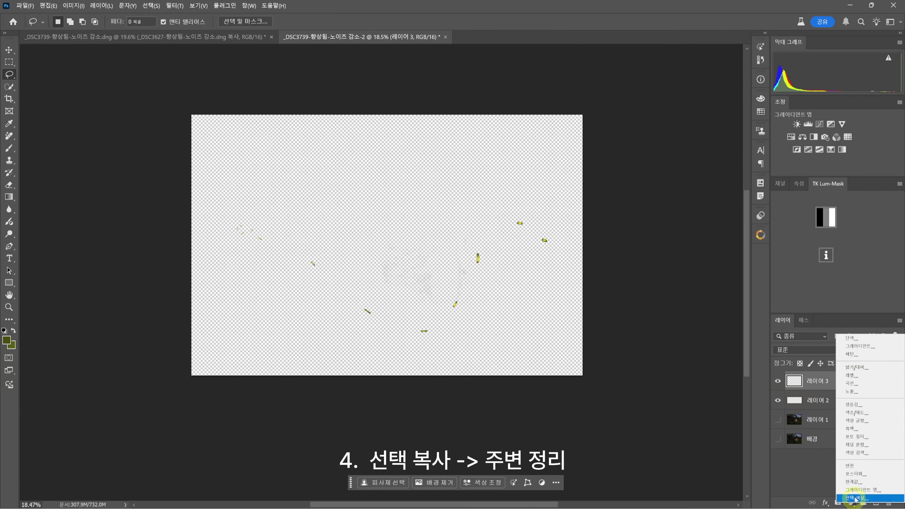
{"action": "left_click", "coordinate": [860, 339]}
{"action": "left_click_drag", "start_coordinate": [548, 379], "coordinate": [429, 419]}
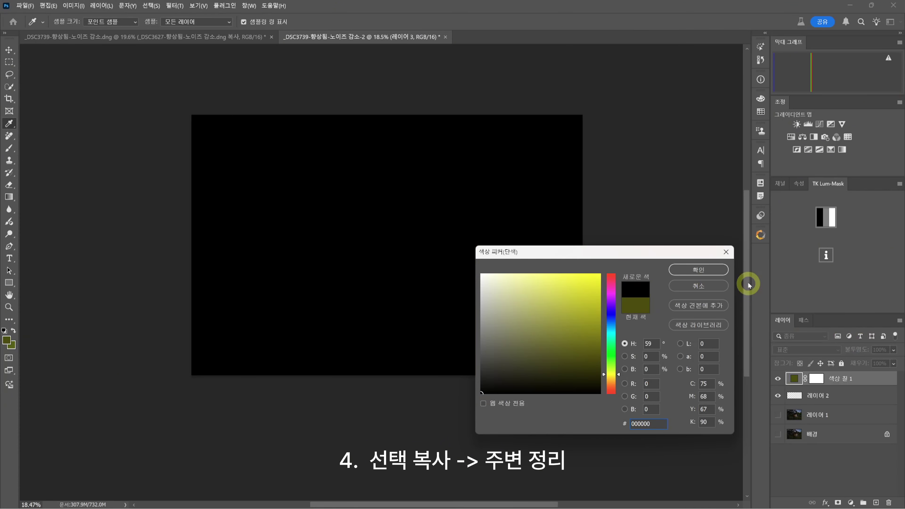
{"action": "left_click", "coordinate": [703, 272]}
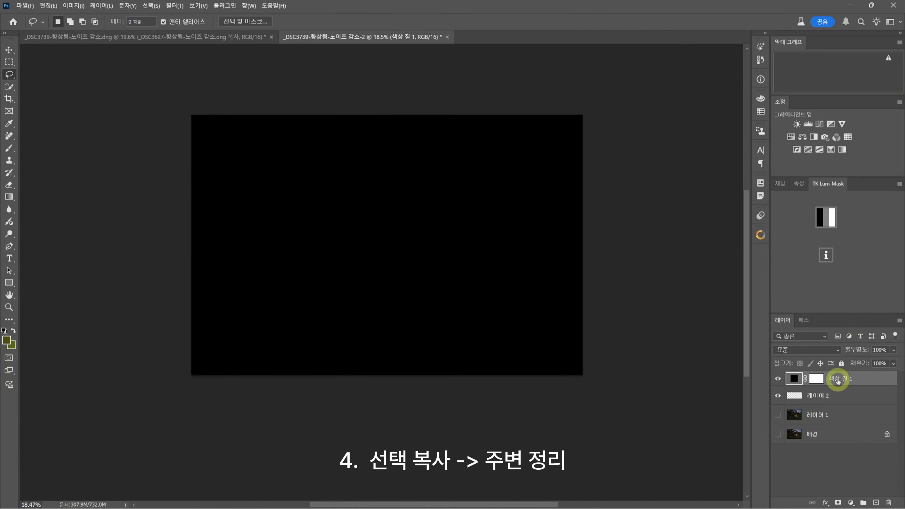
{"action": "left_click_drag", "start_coordinate": [838, 380], "coordinate": [841, 401]}
Try to erase the faint remnants between the fireflies on the extracted fireflies layer with the Eraser.
{"action": "scroll", "coordinate": [404, 310], "scroll_direction": "up", "scroll_amount": 3}
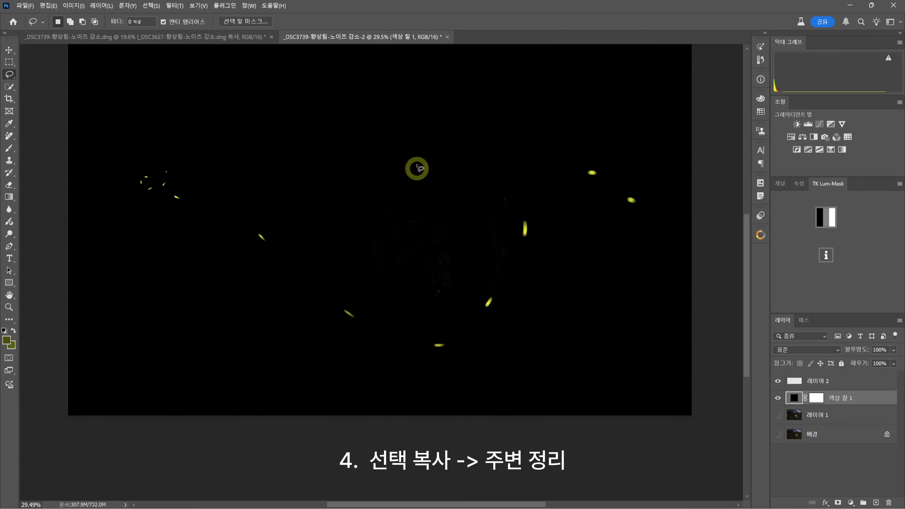
{"action": "scroll", "coordinate": [519, 247], "scroll_direction": "up", "scroll_amount": 3}
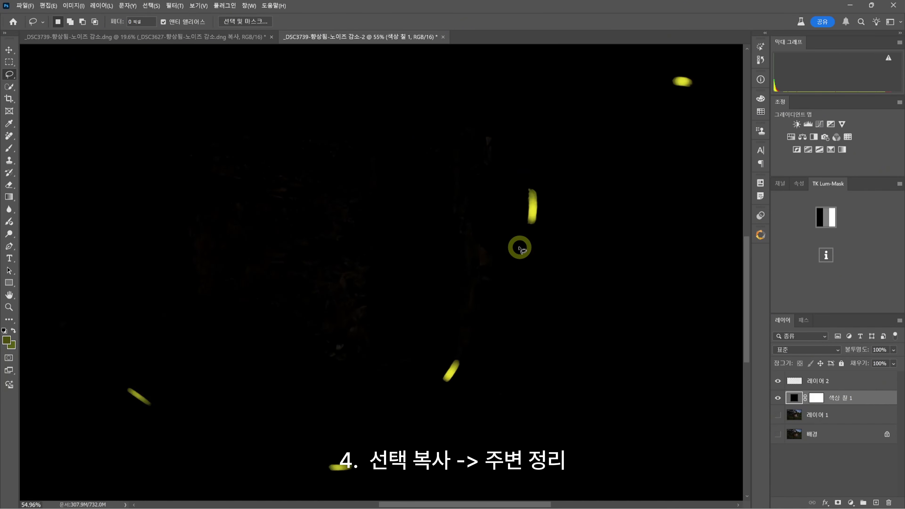
{"action": "scroll", "coordinate": [519, 247], "scroll_direction": "up", "scroll_amount": 5}
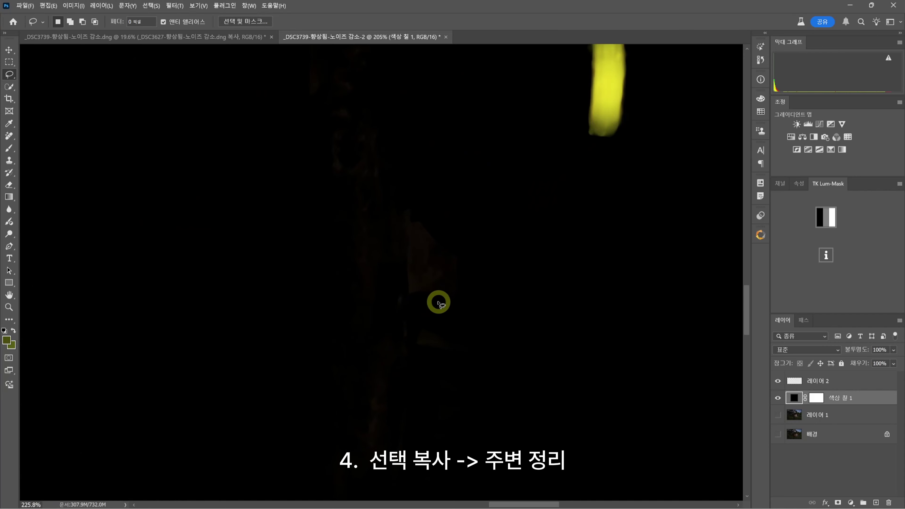
{"action": "scroll", "coordinate": [419, 317], "scroll_direction": "down", "scroll_amount": 5}
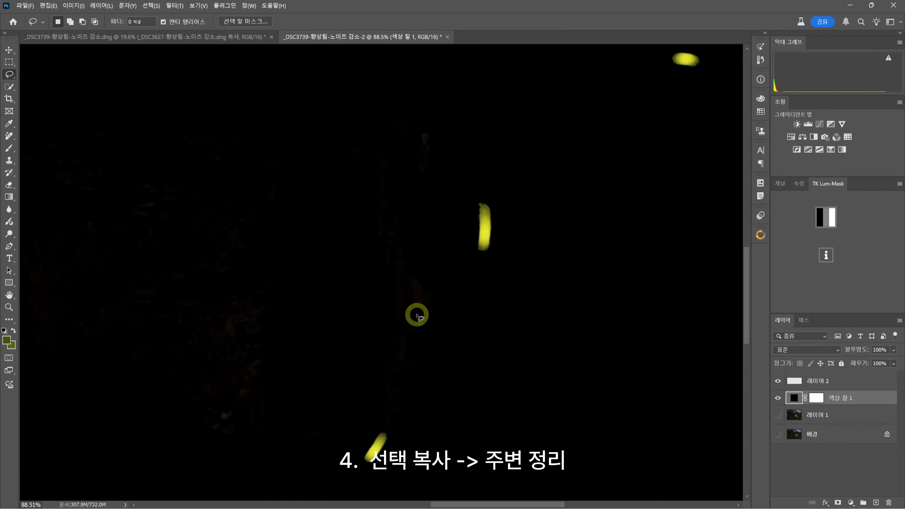
{"action": "scroll", "coordinate": [417, 315], "scroll_direction": "down", "scroll_amount": 1}
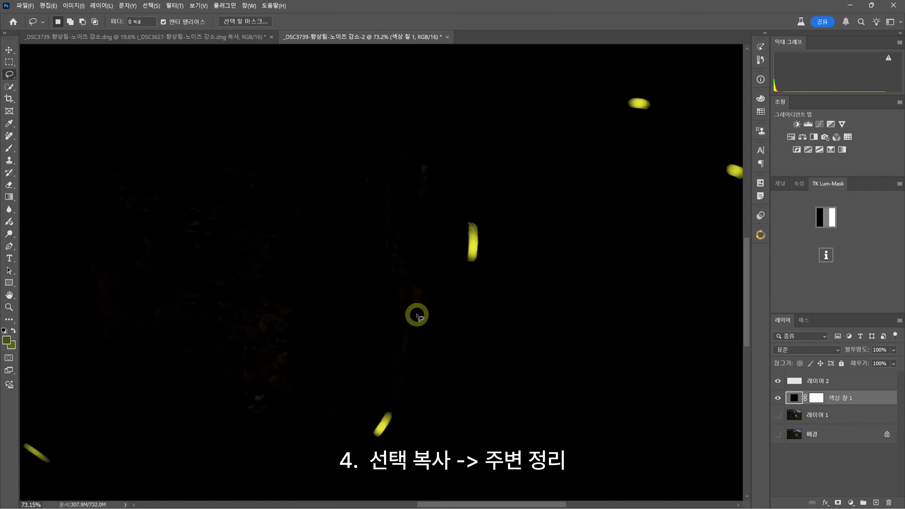
{"action": "left_click", "coordinate": [817, 420]}
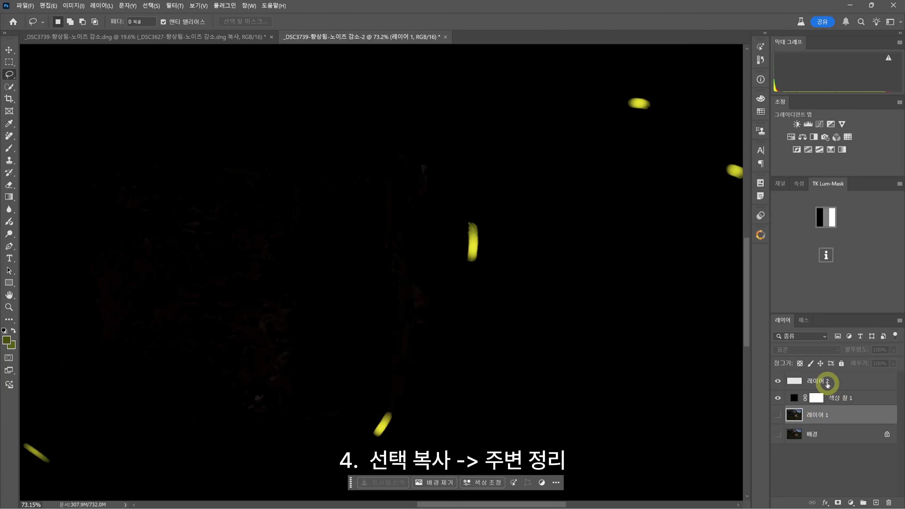
{"action": "left_click", "coordinate": [812, 385]}
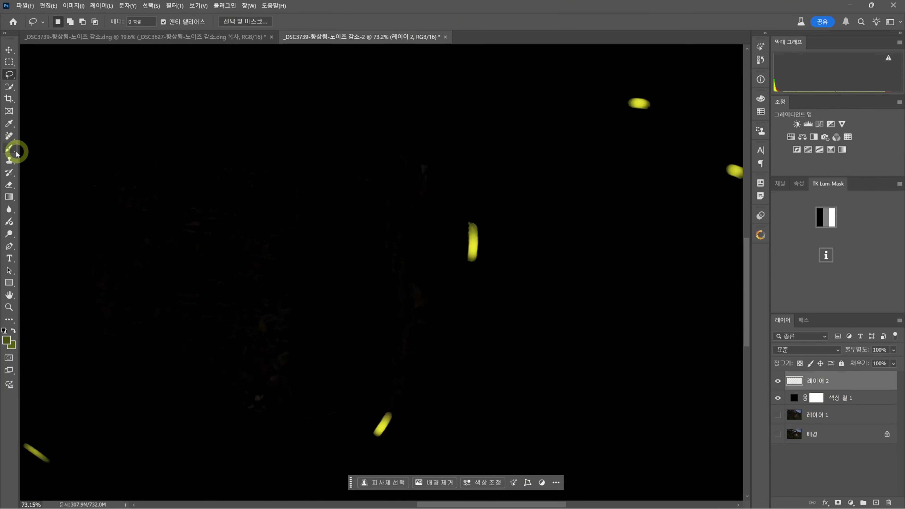
{"action": "left_click", "coordinate": [10, 185]}
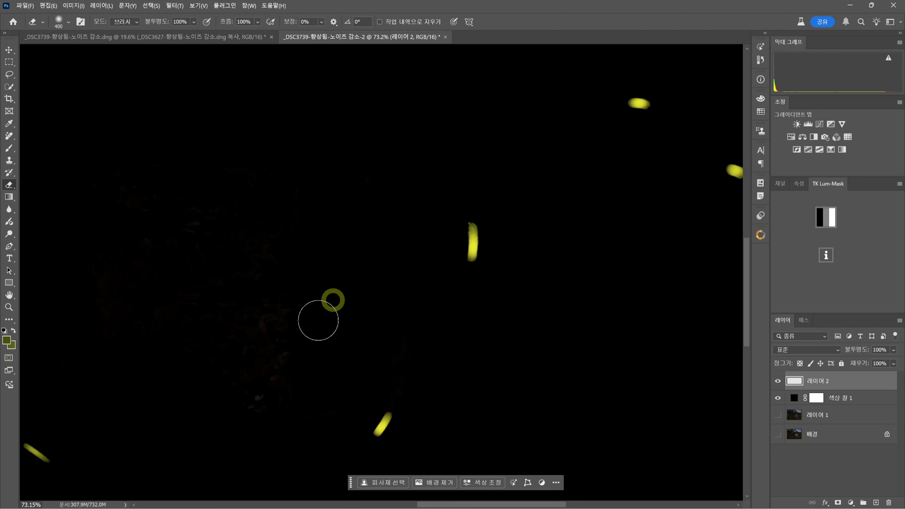
{"action": "scroll", "coordinate": [219, 367], "scroll_direction": "down", "scroll_amount": 6}
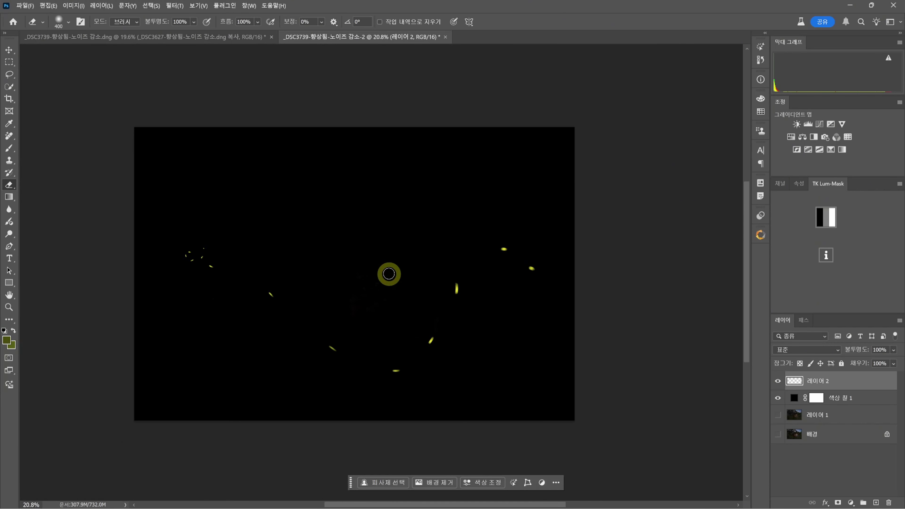
Add a Levels adjustment above the fireflies layer with its shadow input raised to 248, and hide the black fill layer.
{"action": "left_click", "coordinate": [807, 123]}
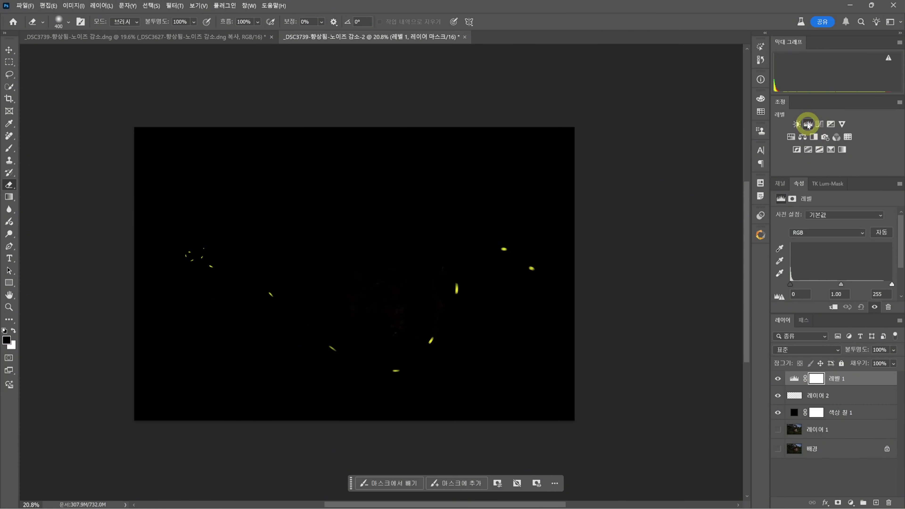
{"action": "left_click_drag", "start_coordinate": [790, 285], "coordinate": [824, 287]}
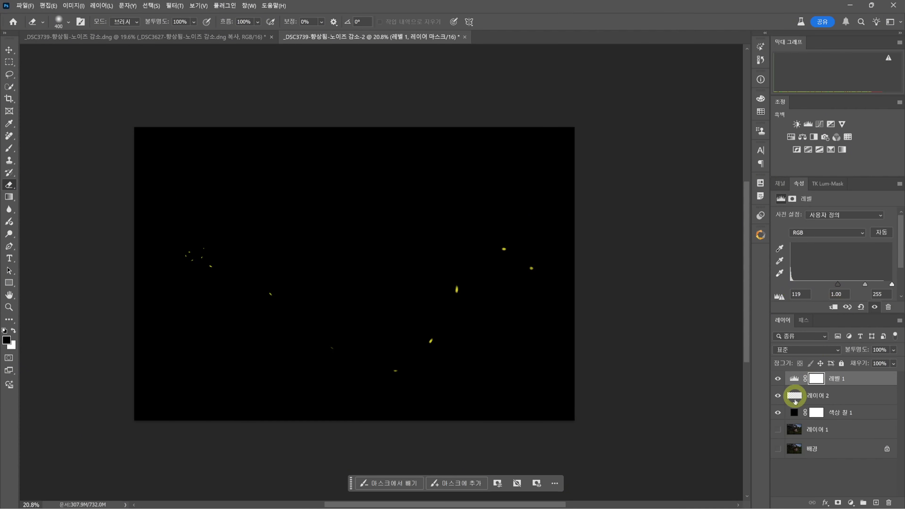
{"action": "left_click", "coordinate": [780, 413]}
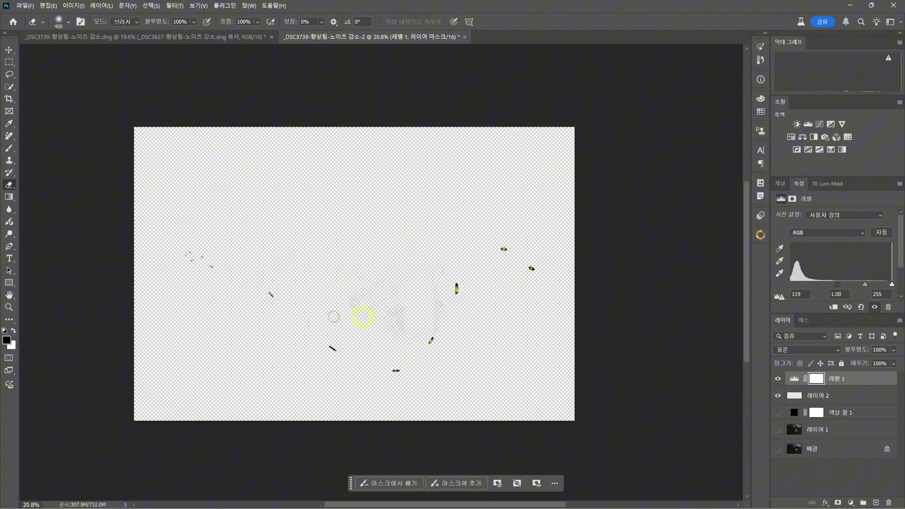
{"action": "scroll", "coordinate": [333, 317], "scroll_direction": "up", "scroll_amount": 1}
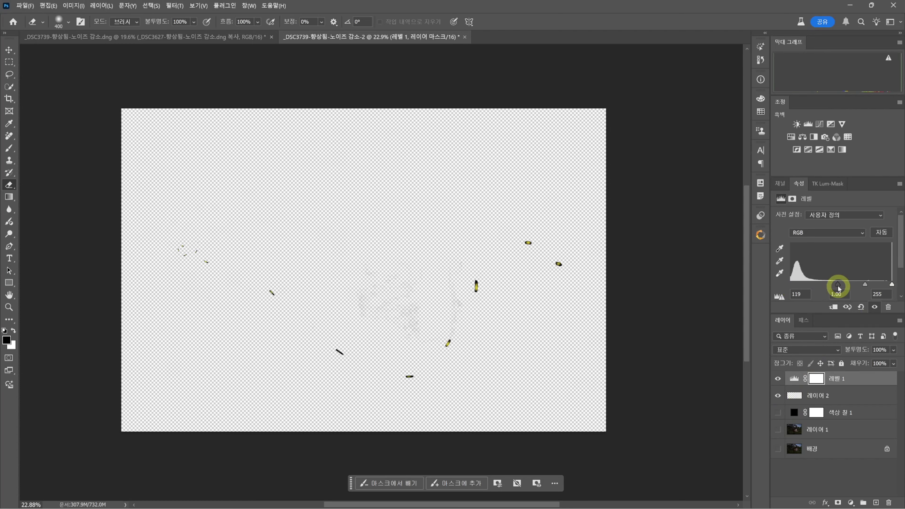
{"action": "scroll", "coordinate": [343, 287], "scroll_direction": "down", "scroll_amount": 1}
{"action": "scroll", "coordinate": [366, 295], "scroll_direction": "up", "scroll_amount": 4}
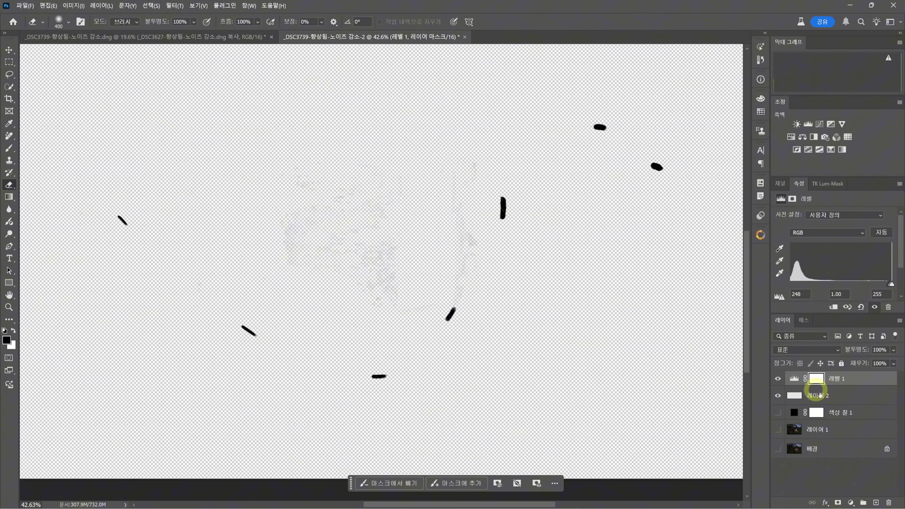
Erase all faint remnants around and between the fireflies on the extracted fireflies layer with the Eraser.
{"action": "left_click", "coordinate": [819, 395]}
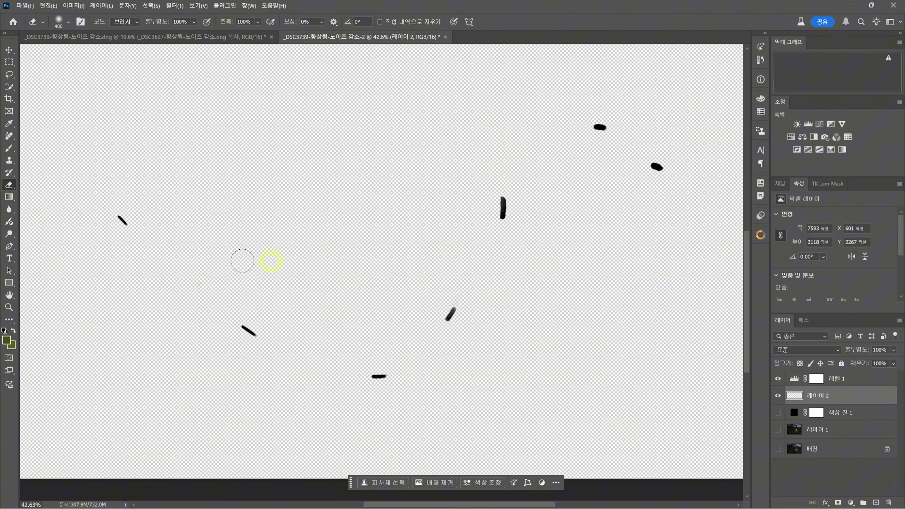
{"action": "scroll", "coordinate": [574, 169], "scroll_direction": "down", "scroll_amount": 1}
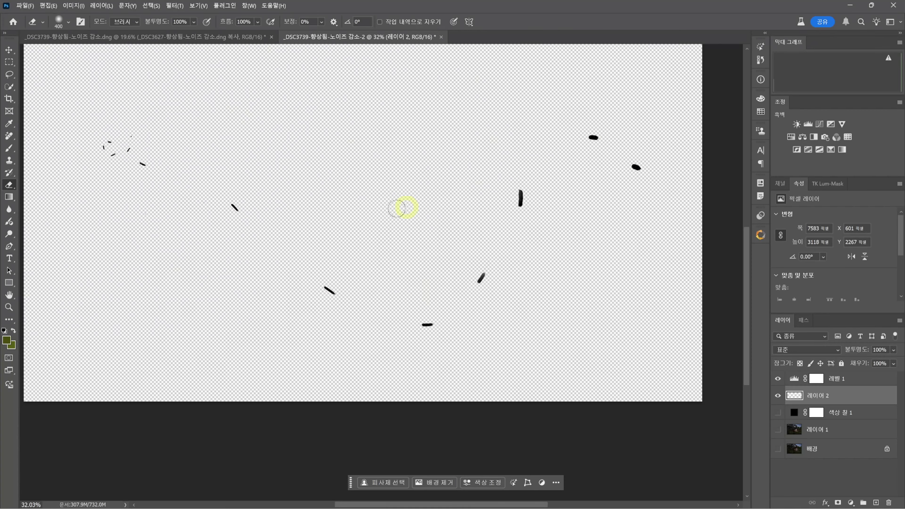
{"action": "left_click_drag", "start_coordinate": [103, 199], "coordinate": [342, 262]}
{"action": "scroll", "coordinate": [392, 198], "scroll_direction": "up", "scroll_amount": 3}
{"action": "scroll", "coordinate": [394, 204], "scroll_direction": "down", "scroll_amount": 1}
{"action": "left_click_drag", "start_coordinate": [687, 412], "coordinate": [494, 283]}
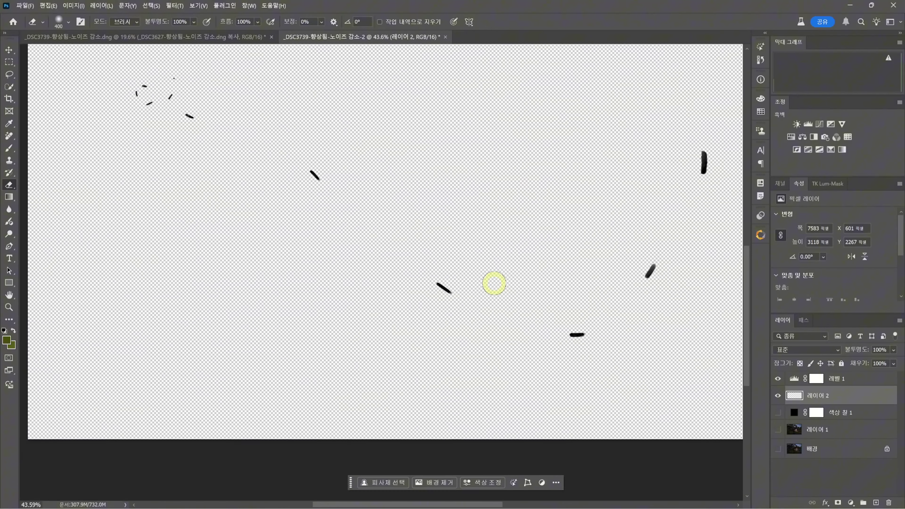
{"action": "scroll", "coordinate": [494, 283], "scroll_direction": "down", "scroll_amount": 3}
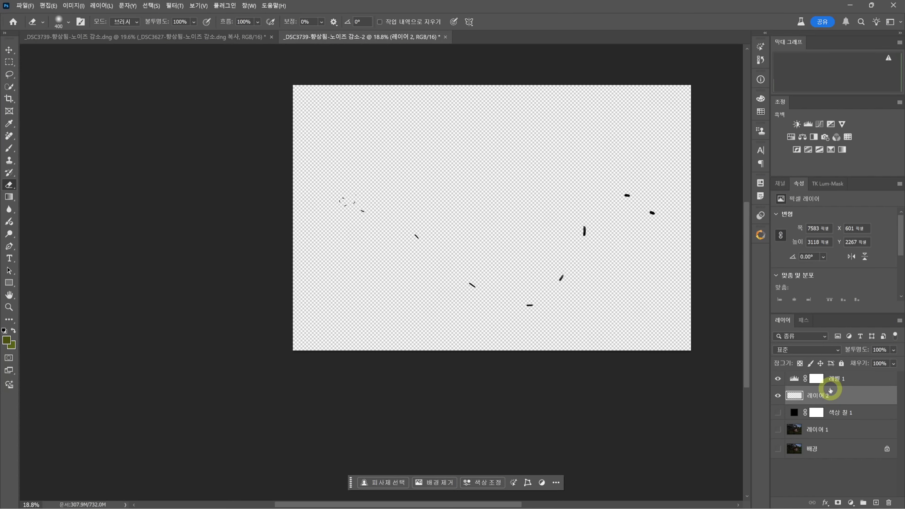
Delete the Levels adjustment layer and show the black fill again to check the cleaned fireflies against it.
{"action": "left_click_drag", "start_coordinate": [839, 379], "coordinate": [889, 503]}
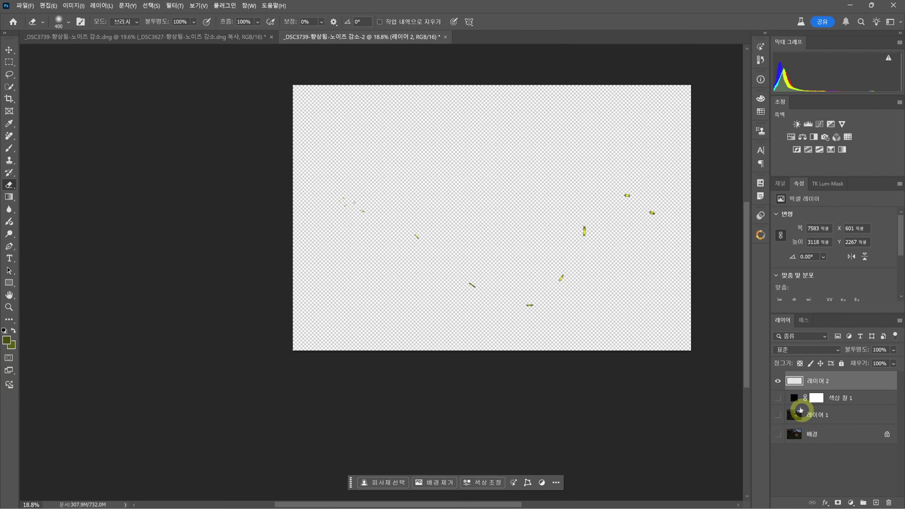
{"action": "left_click", "coordinate": [777, 398]}
{"action": "scroll", "coordinate": [533, 247], "scroll_direction": "up", "scroll_amount": 2}
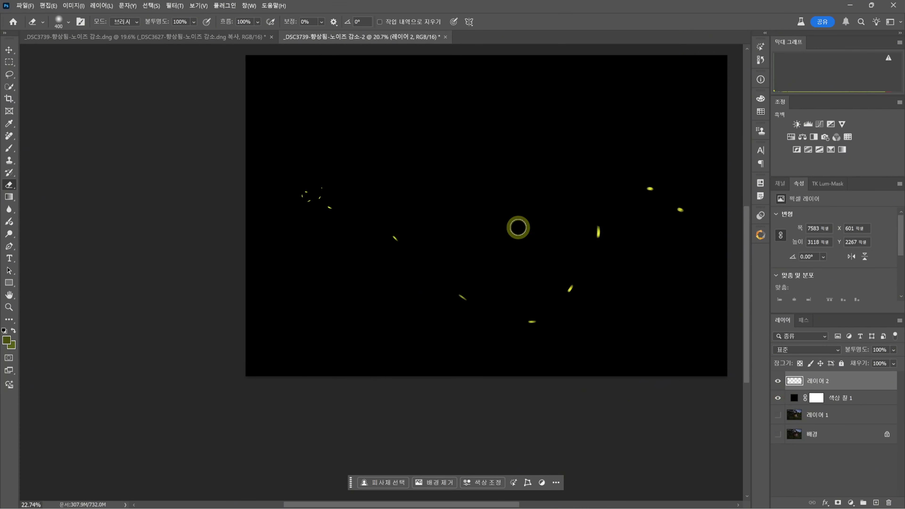
{"action": "scroll", "coordinate": [457, 232], "scroll_direction": "up", "scroll_amount": 1}
{"action": "scroll", "coordinate": [254, 198], "scroll_direction": "up", "scroll_amount": 1}
{"action": "scroll", "coordinate": [254, 198], "scroll_direction": "up", "scroll_amount": 5}
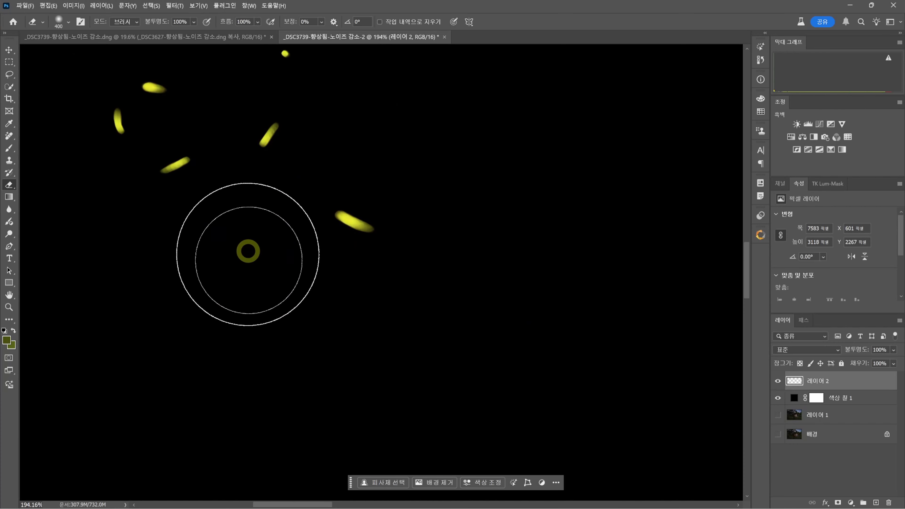
{"action": "scroll", "coordinate": [323, 259], "scroll_direction": "up", "scroll_amount": 2}
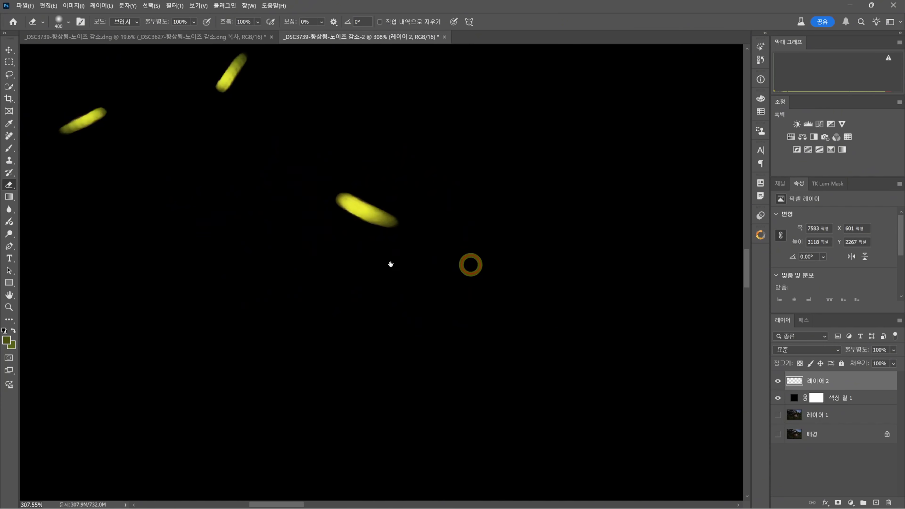
{"action": "scroll", "coordinate": [499, 303], "scroll_direction": "down", "scroll_amount": 7}
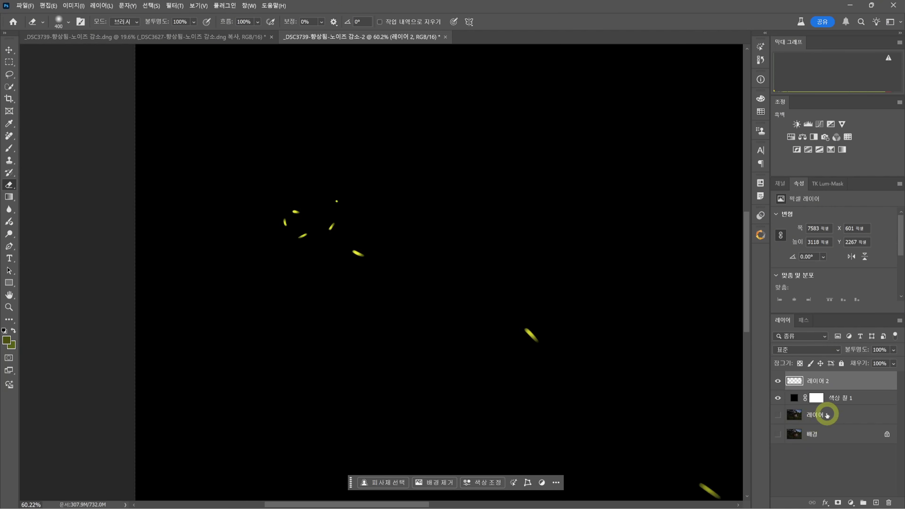
Delete the two photo layers beneath the black fill, including the background.
{"action": "left_click", "coordinate": [827, 415]}
{"action": "left_click", "coordinate": [825, 432], "text": "shift"}
{"action": "left_click_drag", "start_coordinate": [845, 417], "coordinate": [888, 500]}
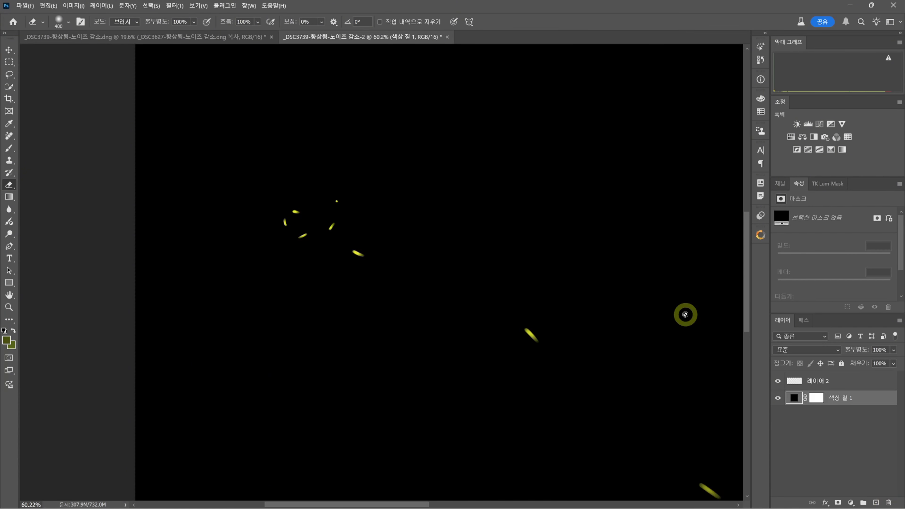
Save the document in Photoshop PSD format as aaa in the 반딧불이소스 folder and close it.
{"action": "scroll", "coordinate": [549, 287], "scroll_direction": "down", "scroll_amount": 3}
{"action": "scroll", "coordinate": [485, 295], "scroll_direction": "down", "scroll_amount": 3}
{"action": "left_click_drag", "start_coordinate": [485, 295], "coordinate": [430, 293]}
{"action": "left_click", "coordinate": [24, 6]}
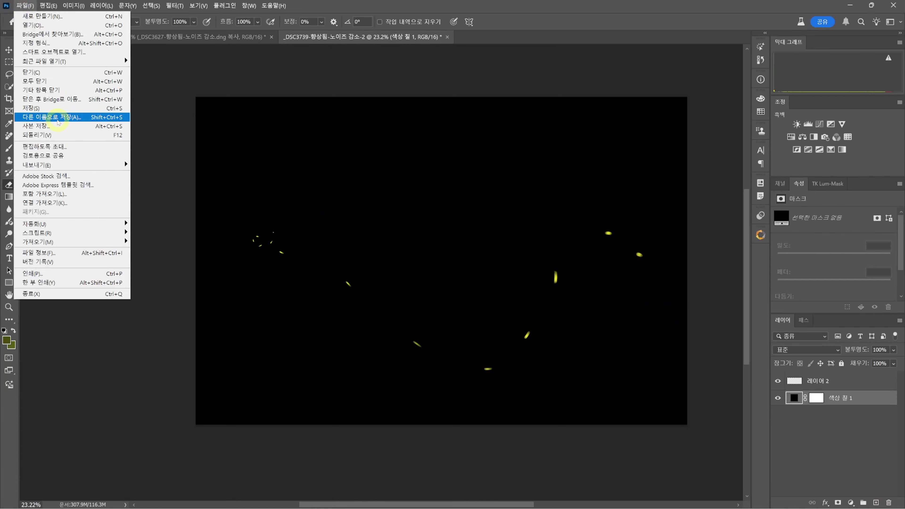
{"action": "left_click", "coordinate": [57, 119]}
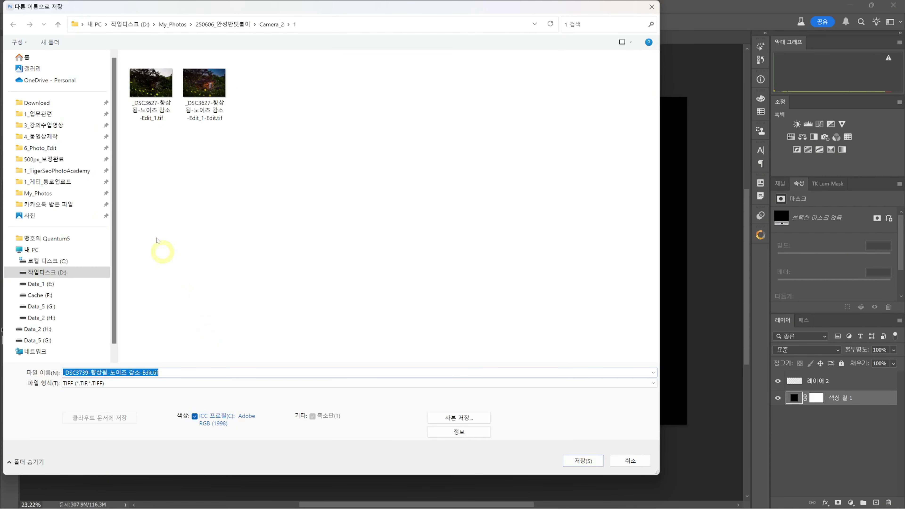
{"action": "left_click", "coordinate": [124, 383]}
{"action": "left_click", "coordinate": [105, 391]}
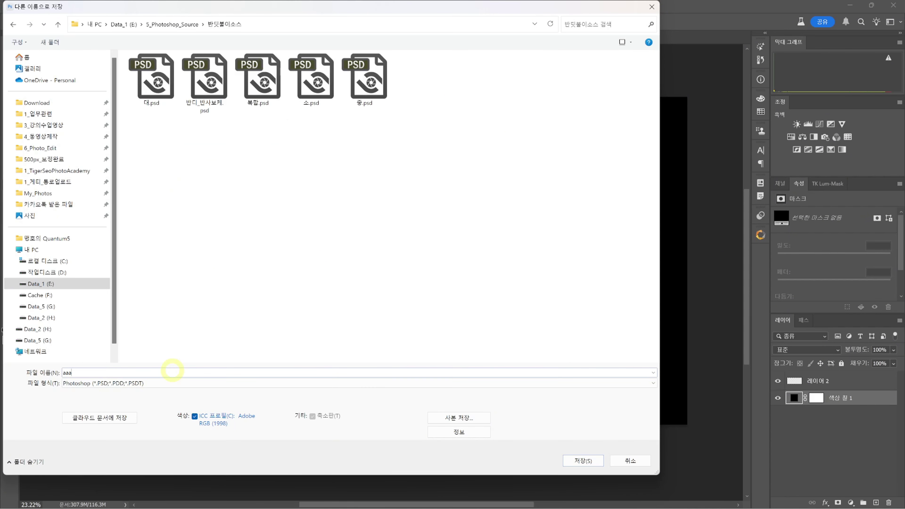
{"action": "key", "text": "Return"}
{"action": "left_click", "coordinate": [624, 156]}
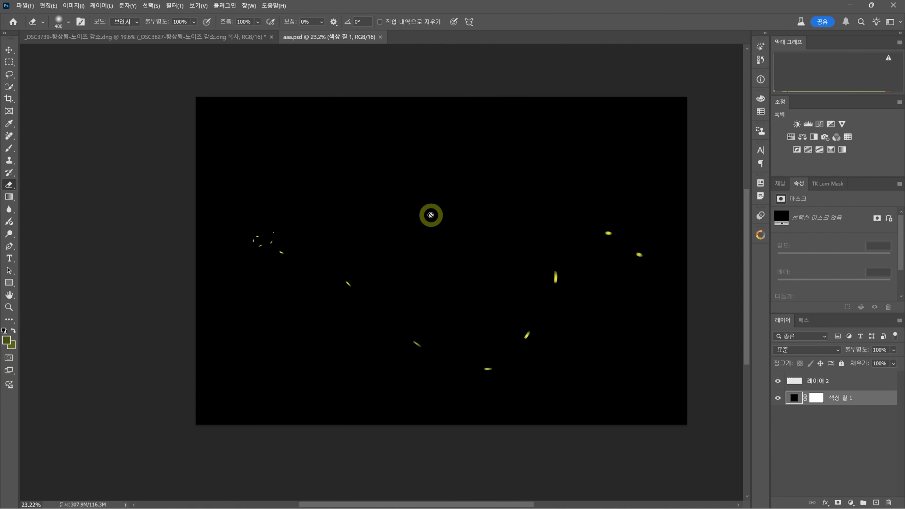
{"action": "left_click", "coordinate": [380, 37]}
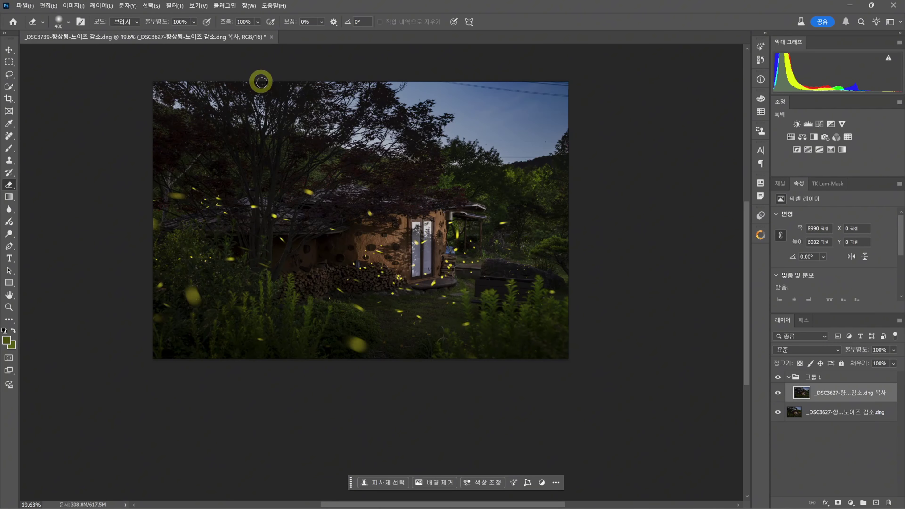
Open the saved firefly source aaa.psd from the 반딧불이소스 folder.
{"action": "left_click", "coordinate": [35, 7]}
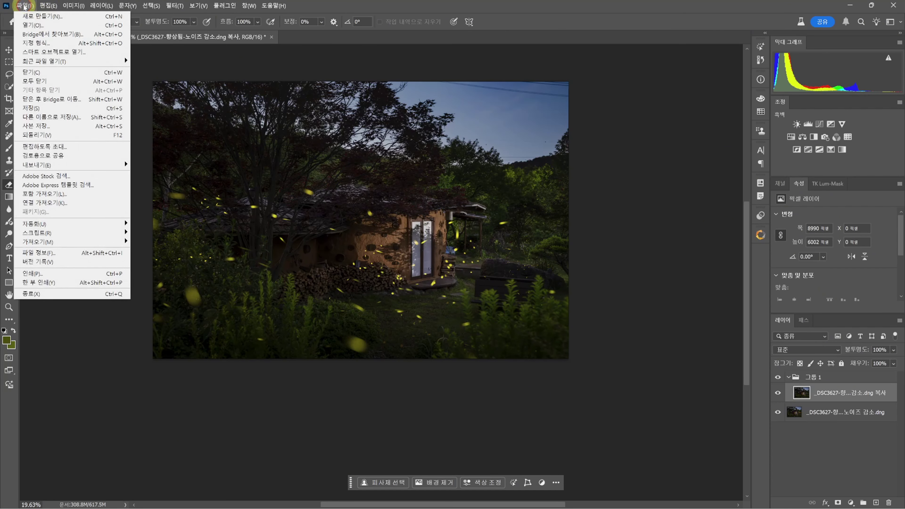
{"action": "left_click", "coordinate": [28, 28]}
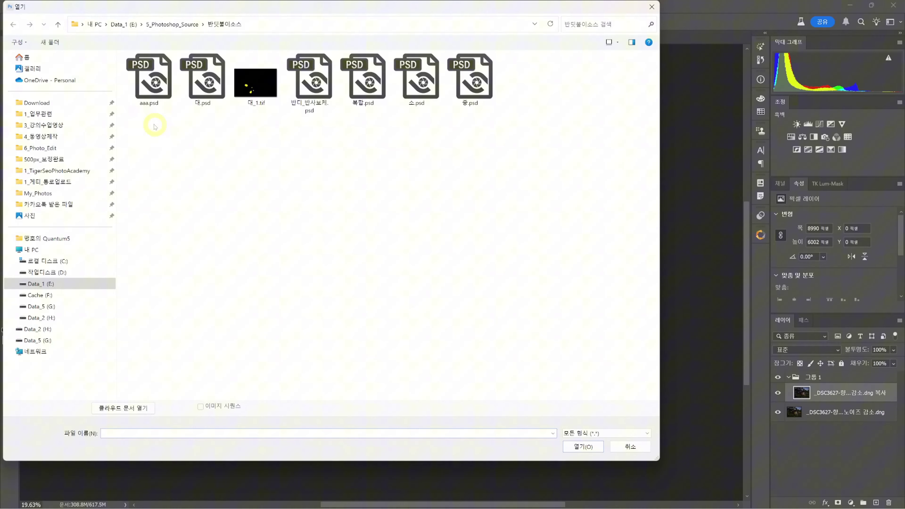
{"action": "double_click", "coordinate": [149, 77]}
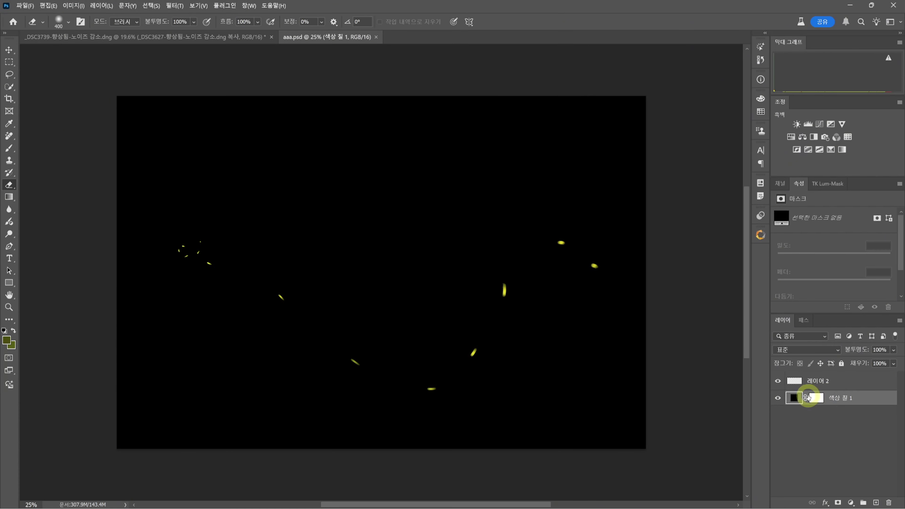
Copy all of the fireflies layer in aaa.psd and paste it into the stacked house photo as a new layer.
{"action": "left_click", "coordinate": [815, 382]}
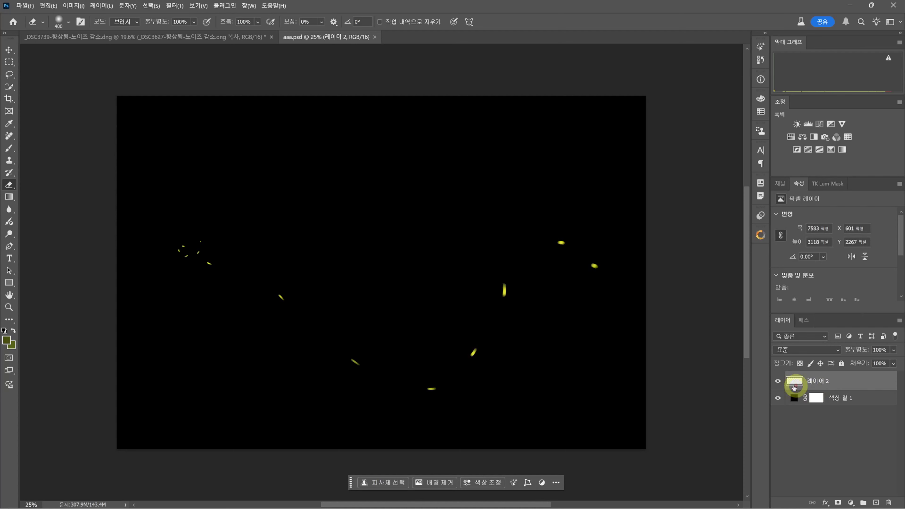
{"action": "left_click", "coordinate": [778, 381]}
{"action": "left_click", "coordinate": [794, 380], "text": "ctrl"}
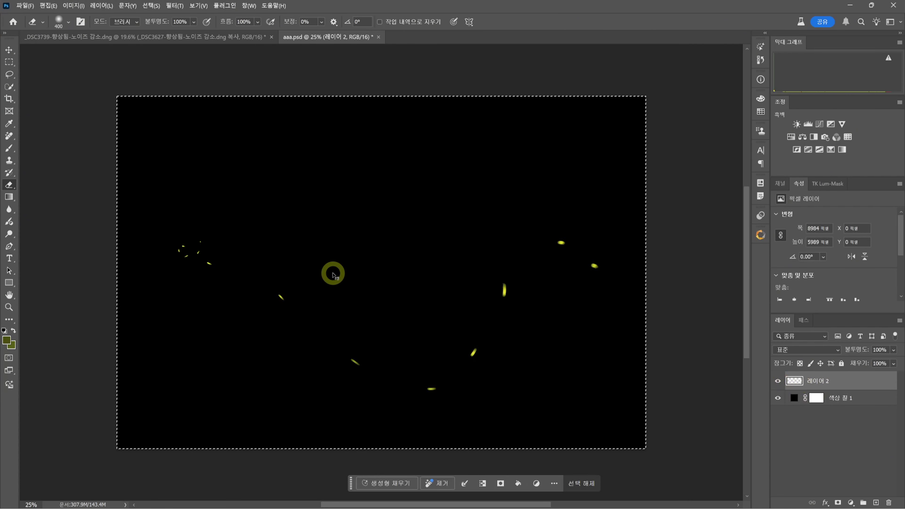
{"action": "left_click", "coordinate": [214, 37]}
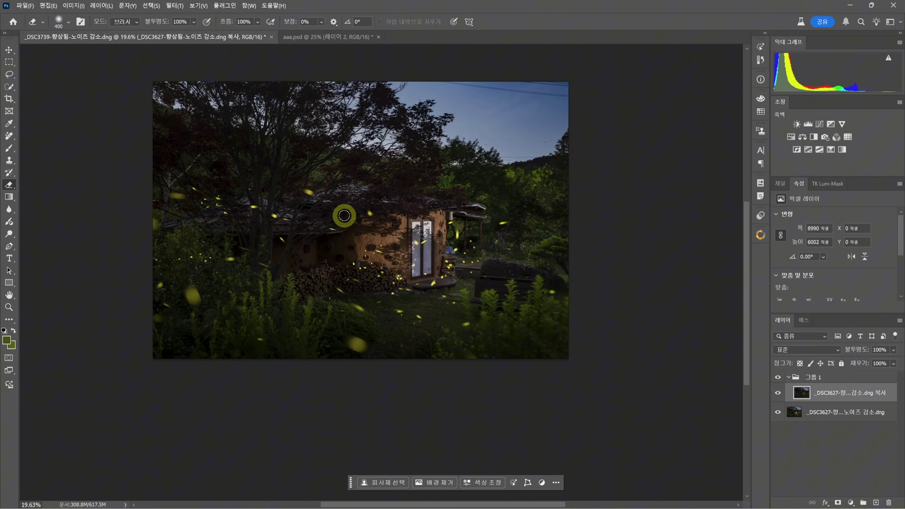
{"action": "key", "text": "ctrl+v"}
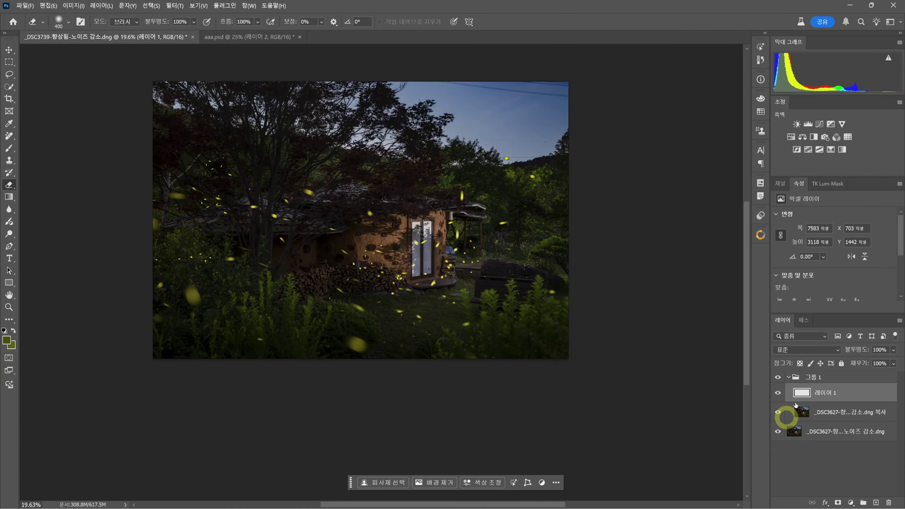
{"action": "left_click", "coordinate": [779, 394]}
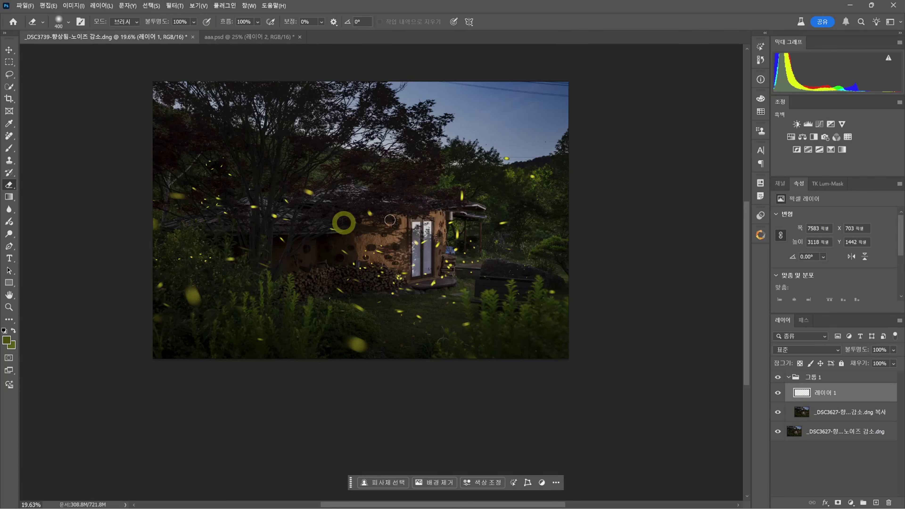
Flip the pasted fireflies layer vertically, enlarge it to about 126% and shift it back over the photo.
{"action": "key", "text": "ctrl+t"}
{"action": "left_click_drag", "start_coordinate": [418, 244], "coordinate": [335, 247]}
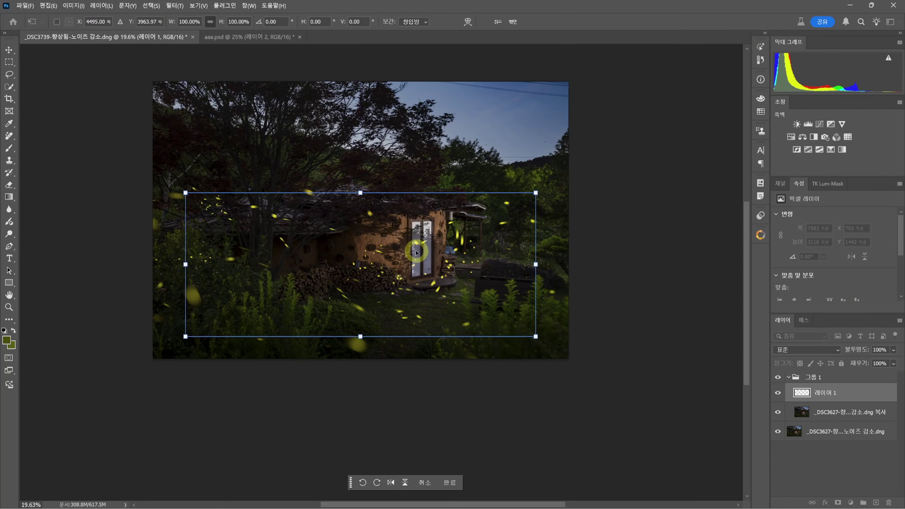
{"action": "right_click", "coordinate": [371, 252]}
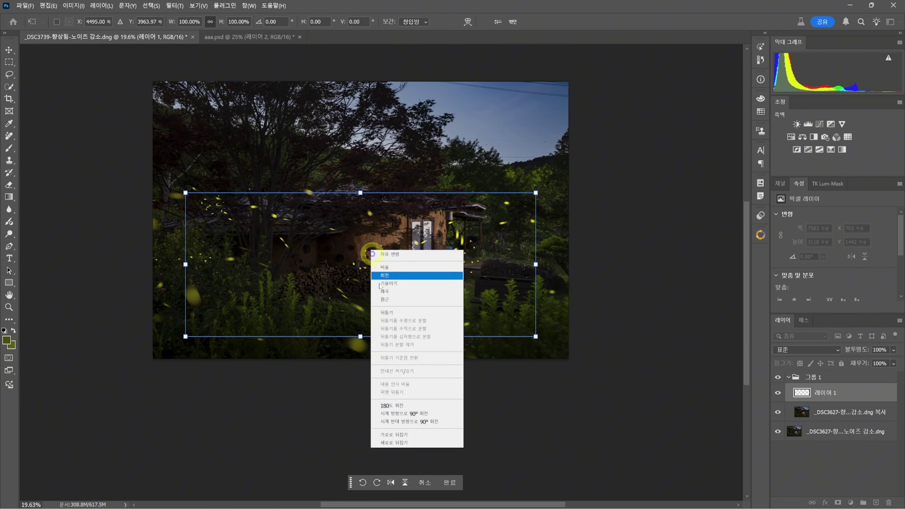
{"action": "left_click", "coordinate": [394, 443]}
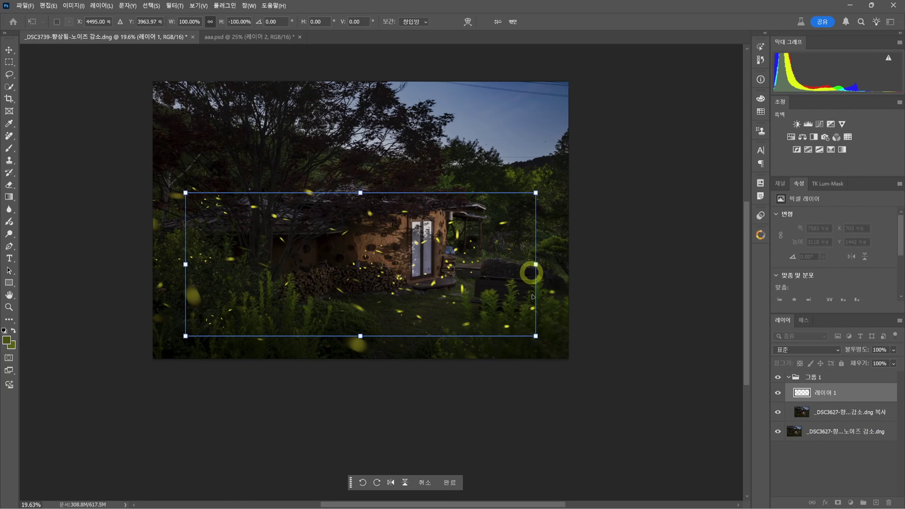
{"action": "left_click_drag", "start_coordinate": [536, 335], "coordinate": [608, 415]}
{"action": "left_click_drag", "start_coordinate": [550, 319], "coordinate": [509, 269]}
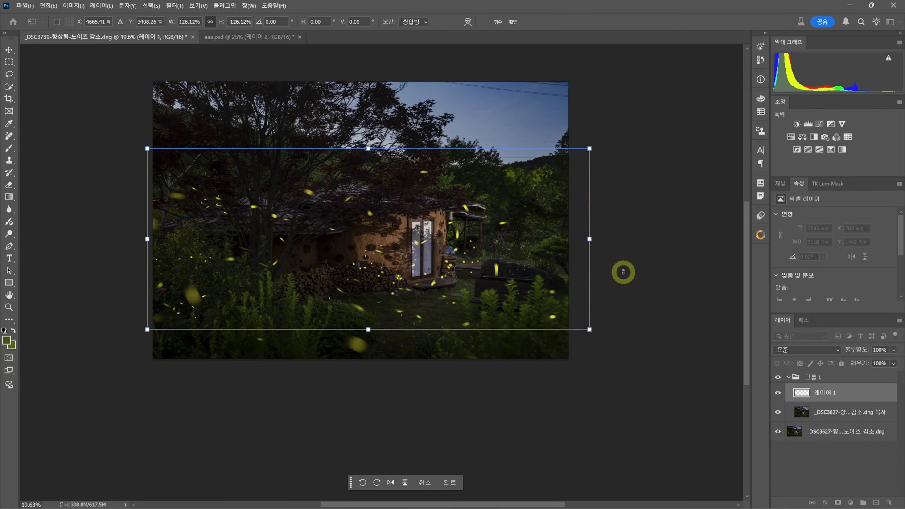
Rotate the fireflies about 17°, flip them horizontally, reposition and apply the transform, comparing the photo with and without the layer.
{"action": "left_click_drag", "start_coordinate": [624, 271], "coordinate": [555, 320]}
{"action": "left_click_drag", "start_coordinate": [400, 223], "coordinate": [431, 233]}
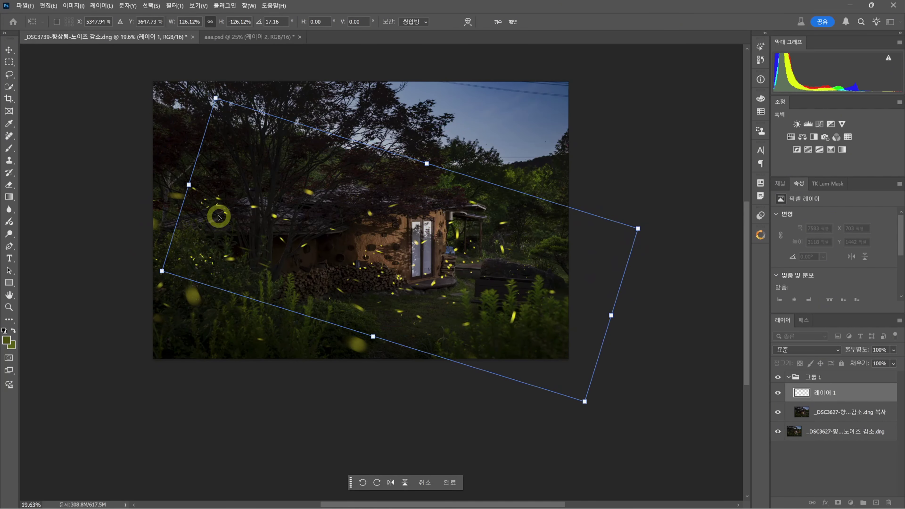
{"action": "right_click", "coordinate": [278, 230]}
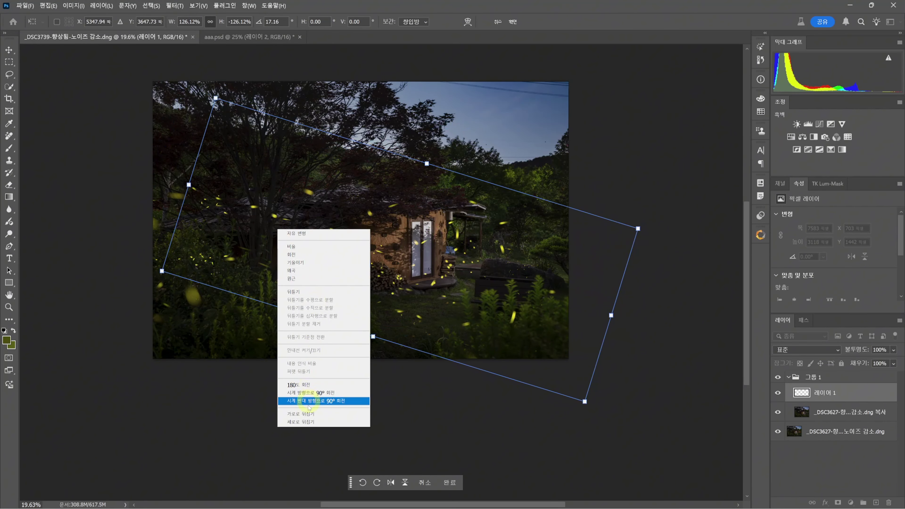
{"action": "left_click", "coordinate": [301, 413]}
{"action": "left_click_drag", "start_coordinate": [509, 239], "coordinate": [456, 190]}
{"action": "key", "text": "Return"}
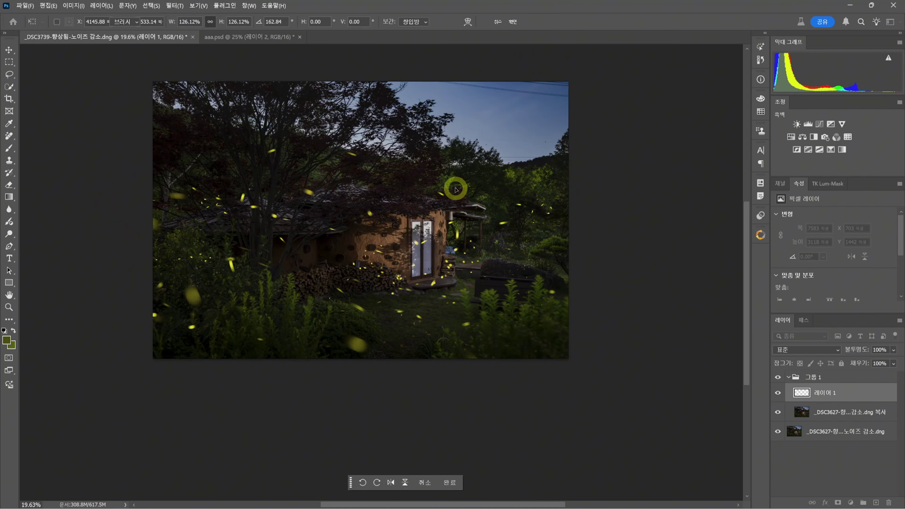
{"action": "key", "text": "e"}
{"action": "left_click", "coordinate": [777, 394]}
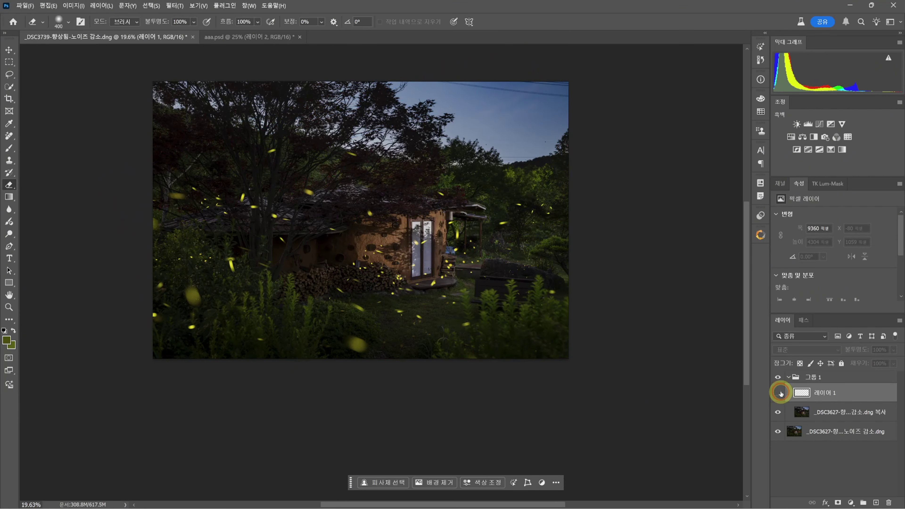
{"action": "left_click", "coordinate": [778, 394]}
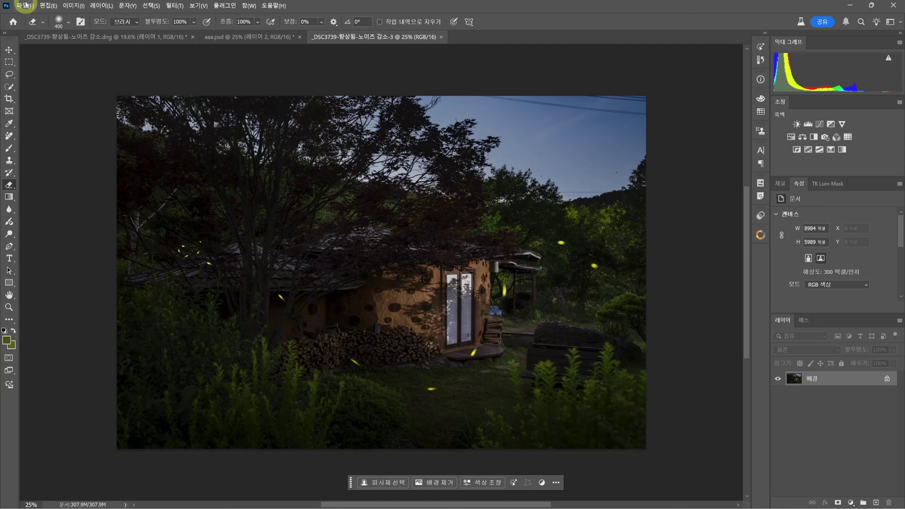
Open the small-firefly source 소.psd and toggle its fireflies layer to check what it contains.
{"action": "left_click", "coordinate": [25, 6]}
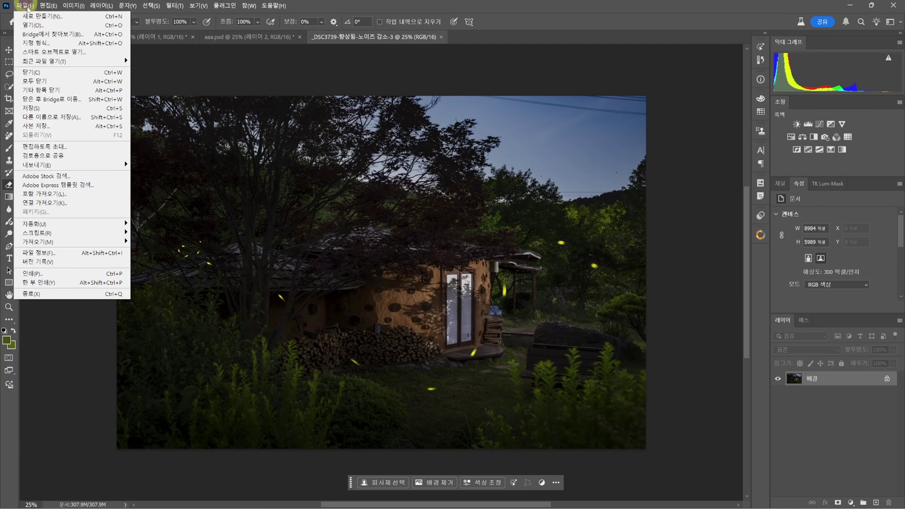
{"action": "left_click", "coordinate": [32, 25]}
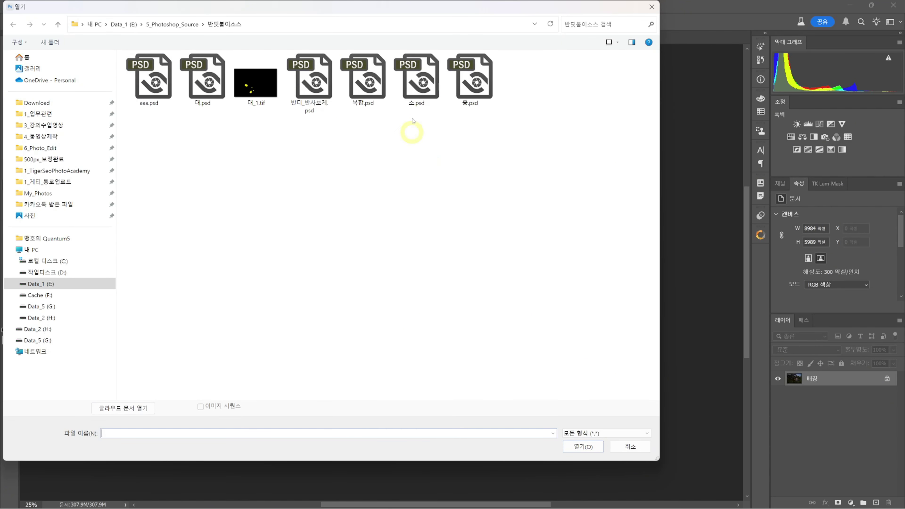
{"action": "double_click", "coordinate": [401, 96]}
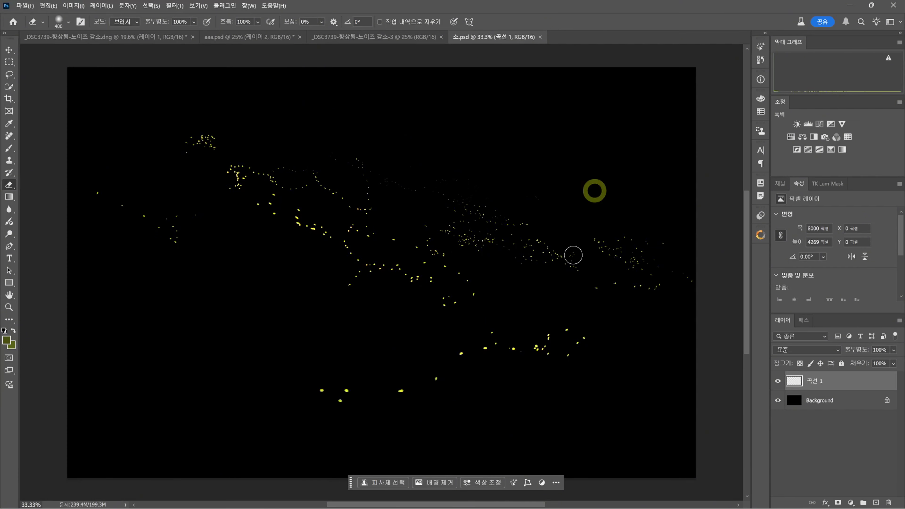
{"action": "left_click", "coordinate": [777, 381]}
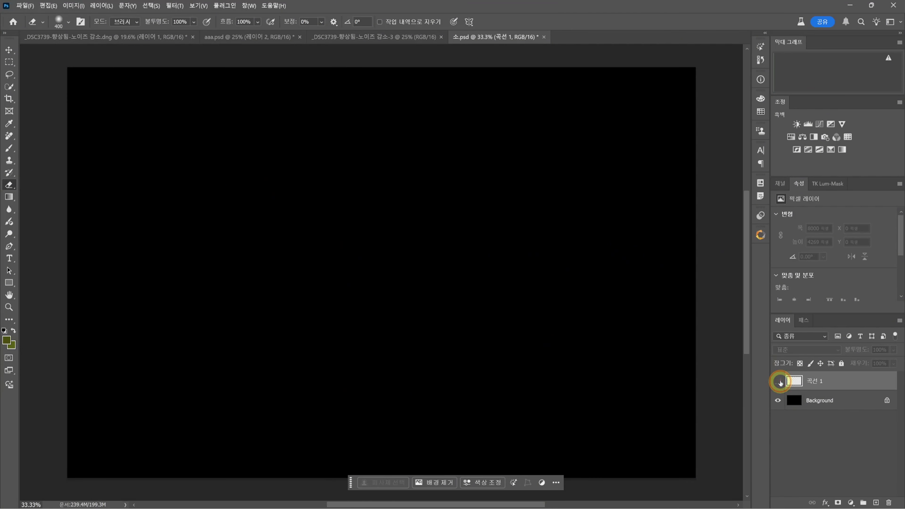
{"action": "left_click", "coordinate": [778, 381]}
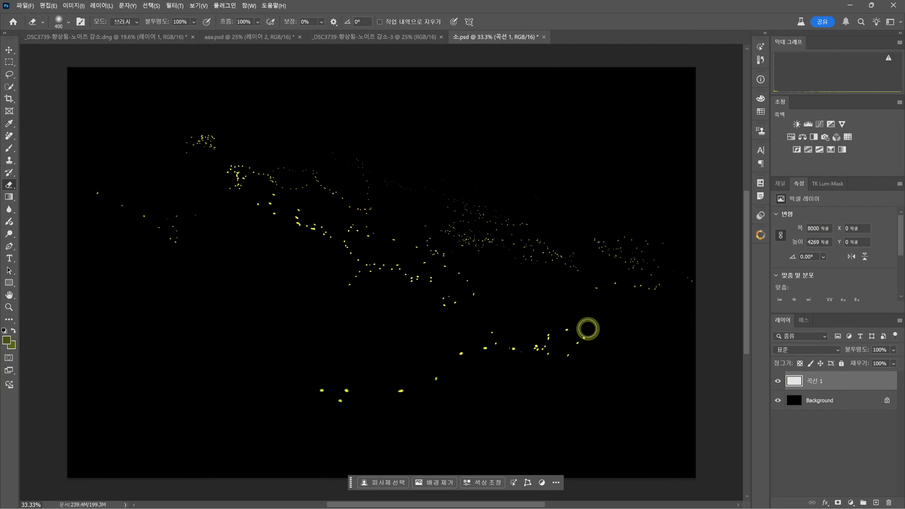
Copy the entire 소.psd fireflies layer and paste it into the _DSC3739-향상됨-노이즈 감소-3 photo.
{"action": "key", "text": "ctrl+a"}
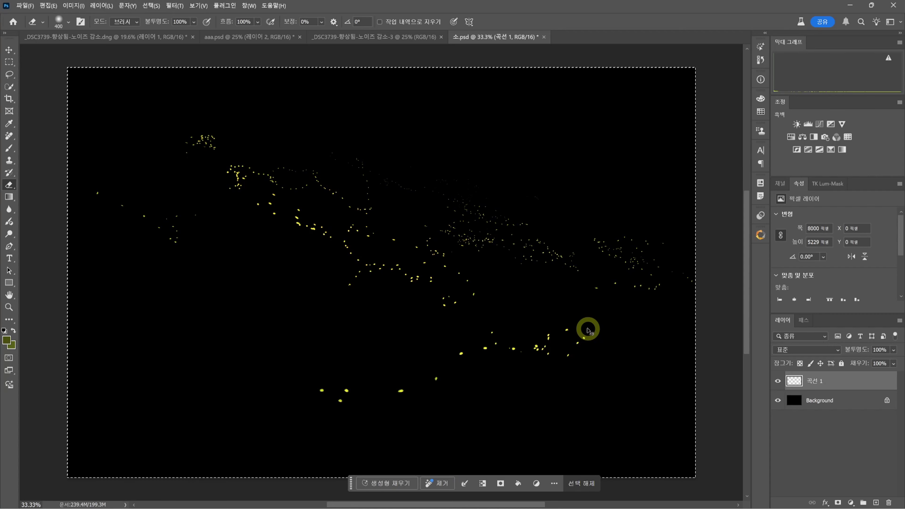
{"action": "key", "text": "ctrl+shift+Tab"}
{"action": "key", "text": "ctrl+v"}
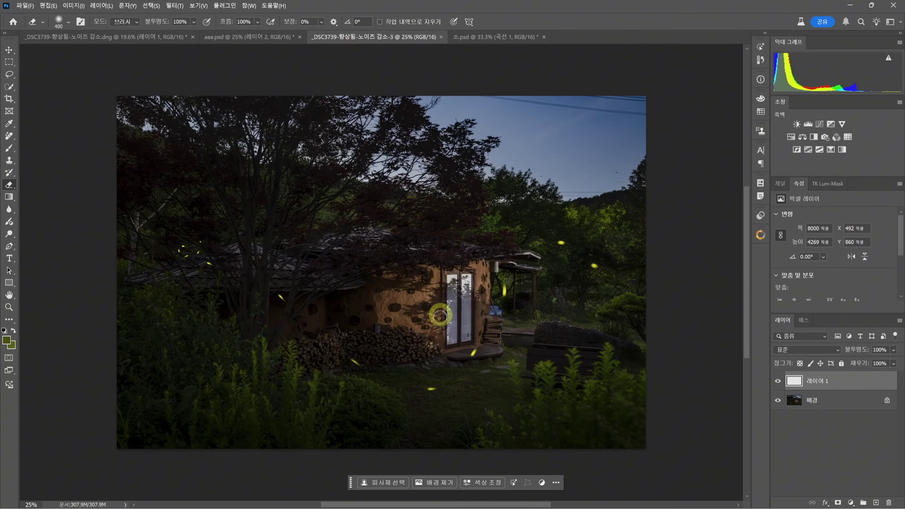
Scale the pasted small fireflies to about 112%, rotate them about -14.7° and place them low around the woodpile and garden.
{"action": "key", "text": "ctrl+t"}
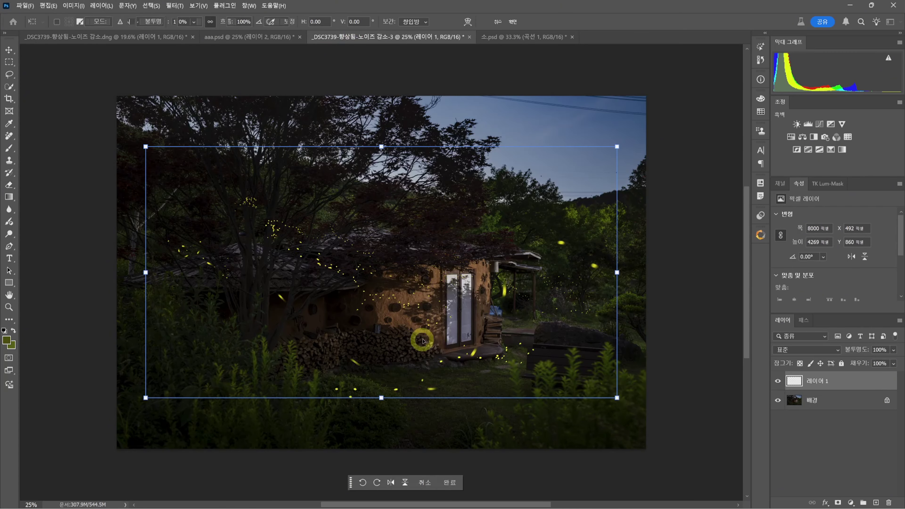
{"action": "left_click_drag", "start_coordinate": [423, 271], "coordinate": [424, 319]}
{"action": "left_click_drag", "start_coordinate": [624, 197], "coordinate": [676, 166]}
{"action": "left_click_drag", "start_coordinate": [537, 253], "coordinate": [515, 264]}
{"action": "left_click_drag", "start_coordinate": [669, 345], "coordinate": [653, 283]}
{"action": "left_click_drag", "start_coordinate": [502, 316], "coordinate": [480, 356]}
{"action": "key", "text": "Return"}
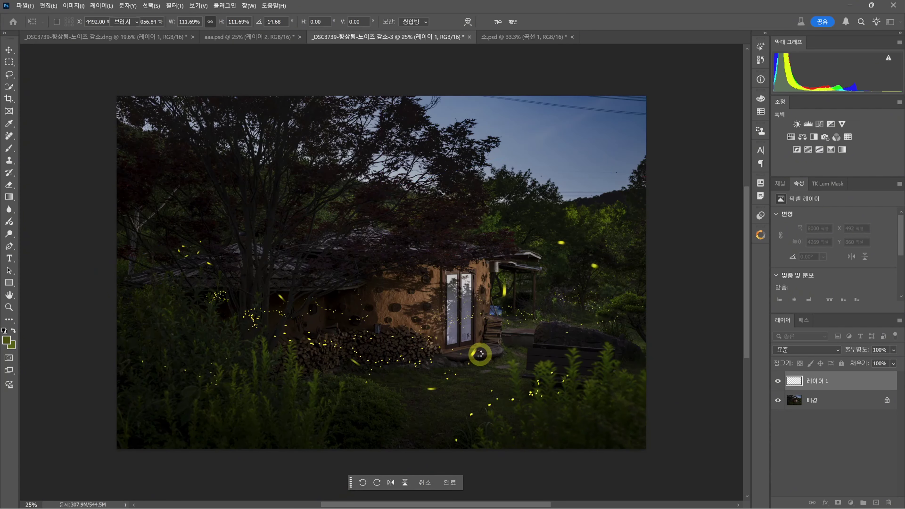
Erase the small fireflies over the house wall, tree trunk and door, and compare the photo with and without the layer.
{"action": "key", "text": "e"}
{"action": "scroll", "coordinate": [397, 350], "scroll_direction": "up", "scroll_amount": 1}
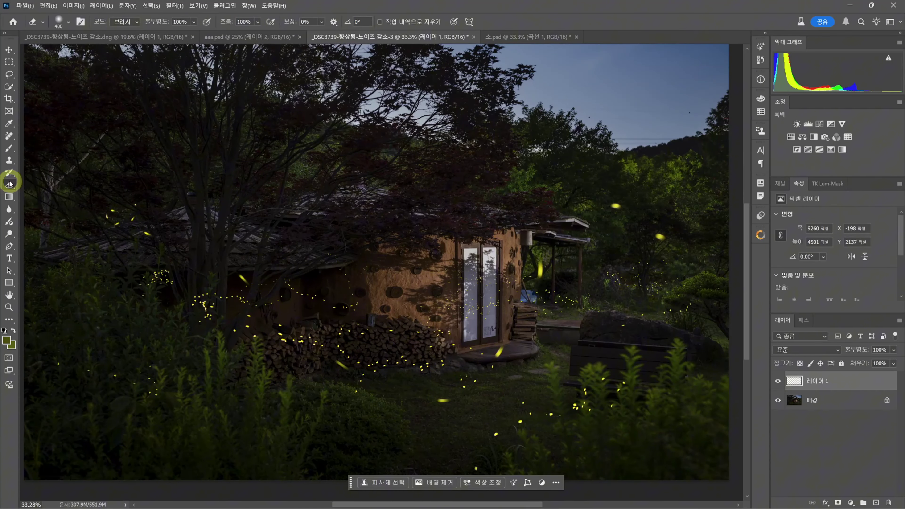
{"action": "left_click", "coordinate": [345, 281]}
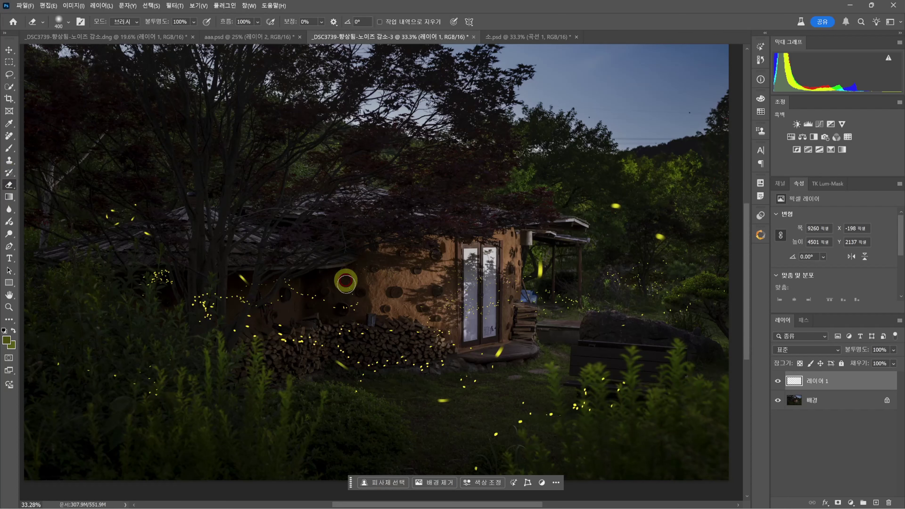
{"action": "left_click", "coordinate": [292, 271]}
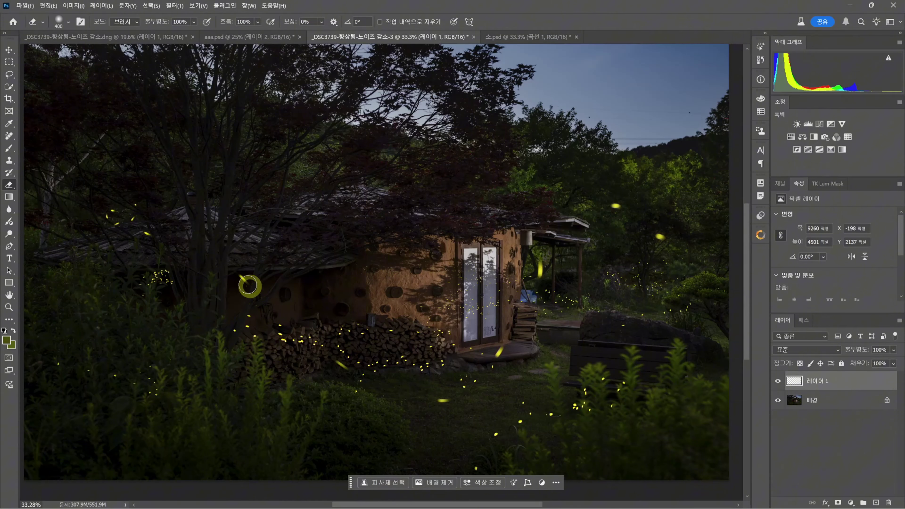
{"action": "left_click", "coordinate": [151, 270]}
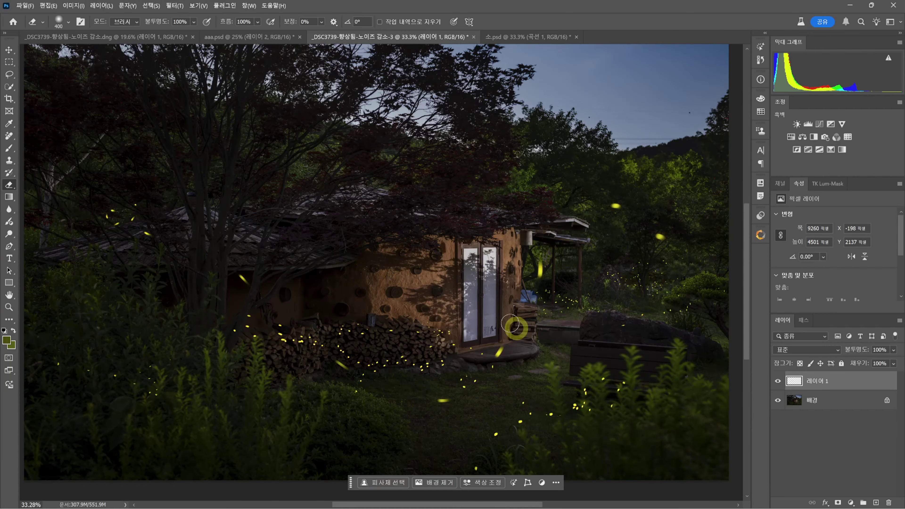
{"action": "scroll", "coordinate": [514, 338], "scroll_direction": "down", "scroll_amount": 5}
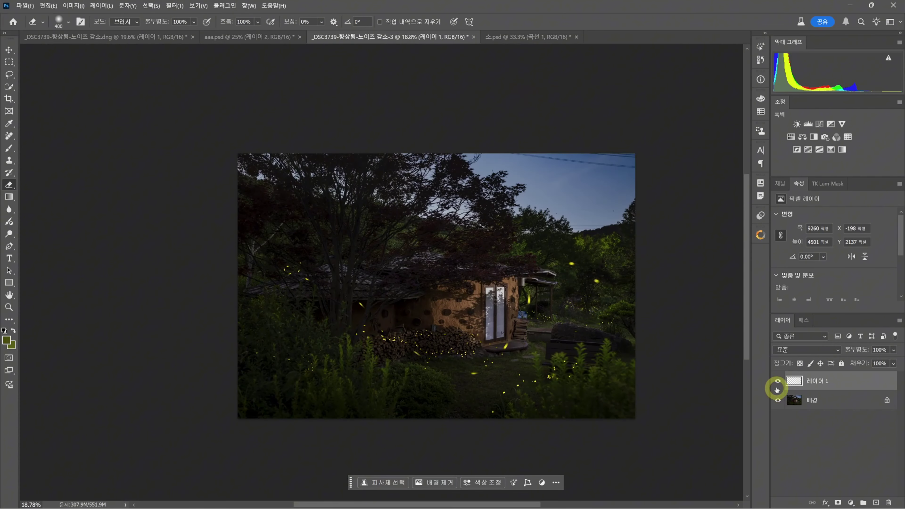
{"action": "left_click", "coordinate": [777, 380]}
{"action": "left_click", "coordinate": [778, 382]}
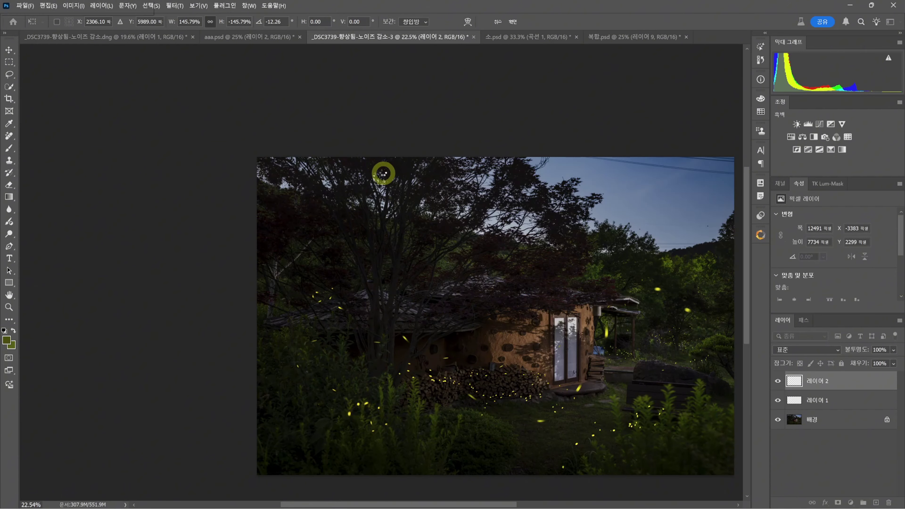
Open the large-firefly source 대.psd and fit its fireflies in view.
{"action": "left_click", "coordinate": [24, 6]}
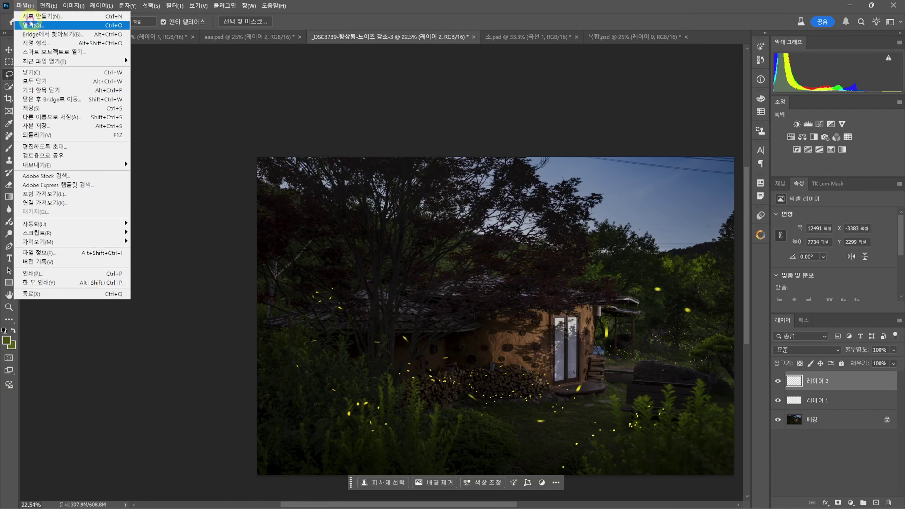
{"action": "left_click", "coordinate": [30, 24]}
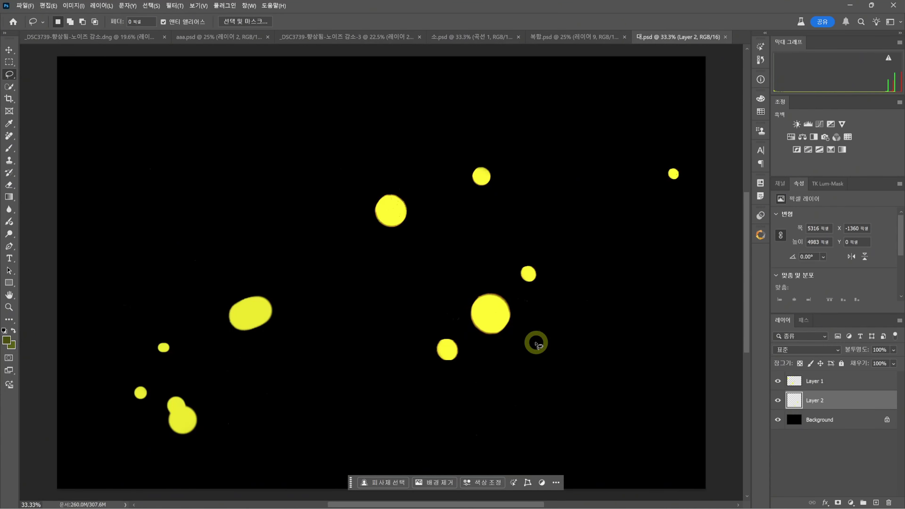
{"action": "scroll", "coordinate": [536, 342], "scroll_direction": "down", "scroll_amount": 1}
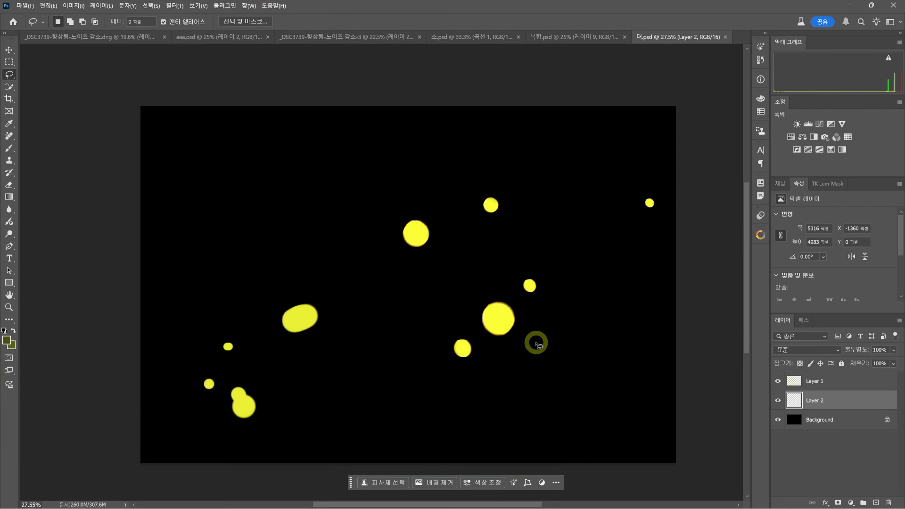
Copy the entire Layer 1 of 대.psd and paste it into the _DSC3739-향상됨-노이즈 감소-3 photo.
{"action": "left_click", "coordinate": [781, 381]}
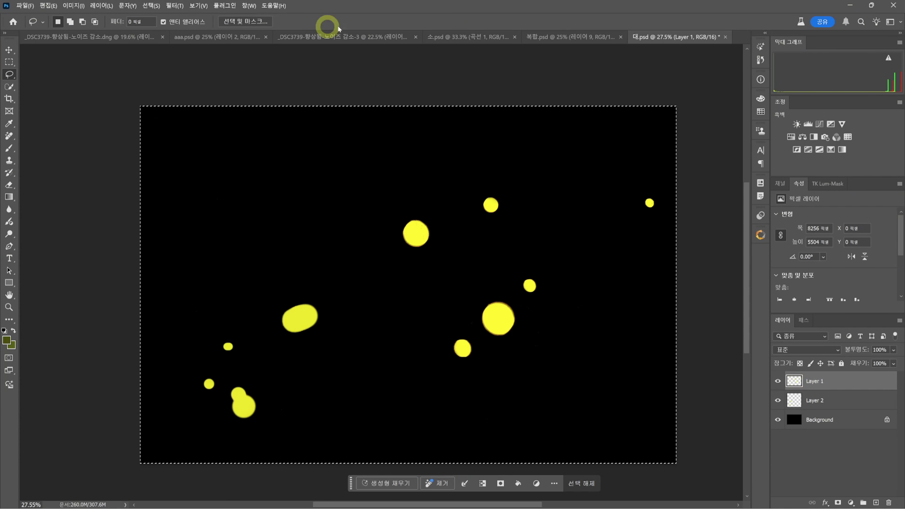
{"action": "left_click", "coordinate": [332, 36]}
{"action": "key", "text": "ctrl+v"}
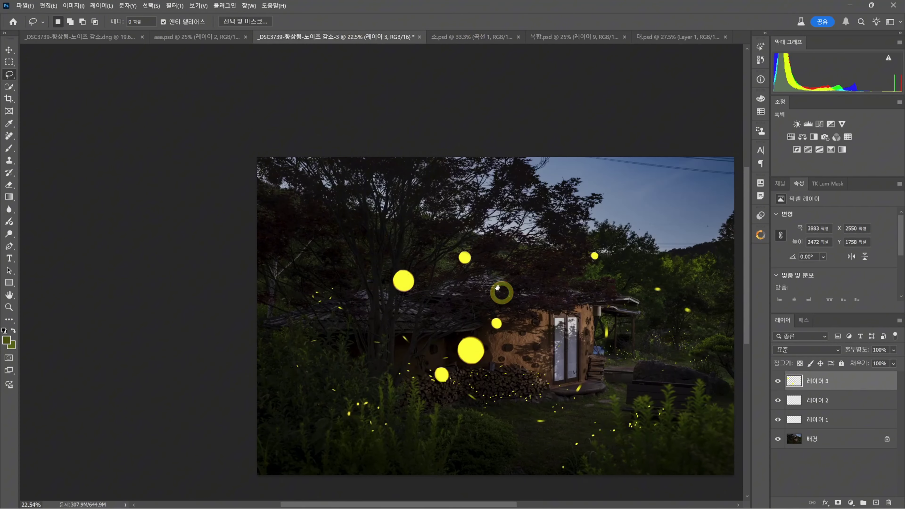
Scale the pasted large fireflies to about 64.6% and place them over the lawn and garden below the woodpile.
{"action": "left_click_drag", "start_coordinate": [498, 293], "coordinate": [438, 240]}
{"action": "key", "text": "ctrl+t"}
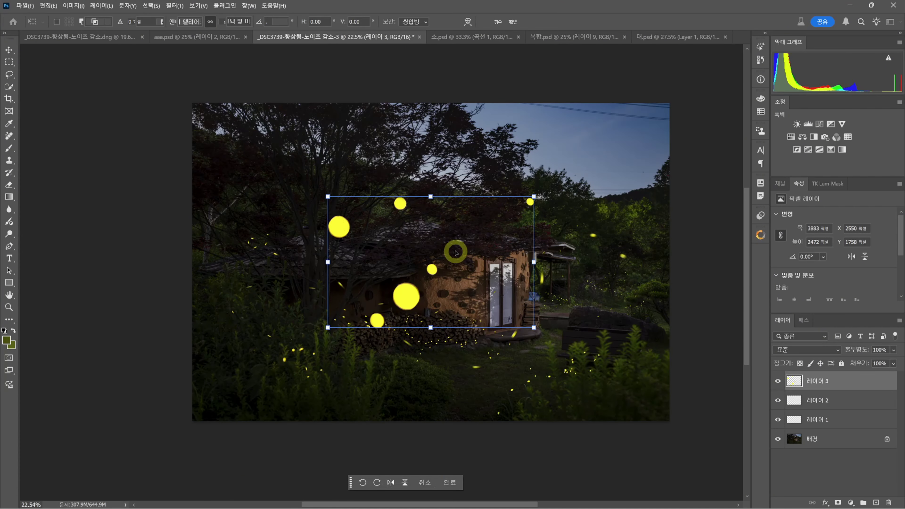
{"action": "left_click_drag", "start_coordinate": [534, 197], "coordinate": [479, 353]}
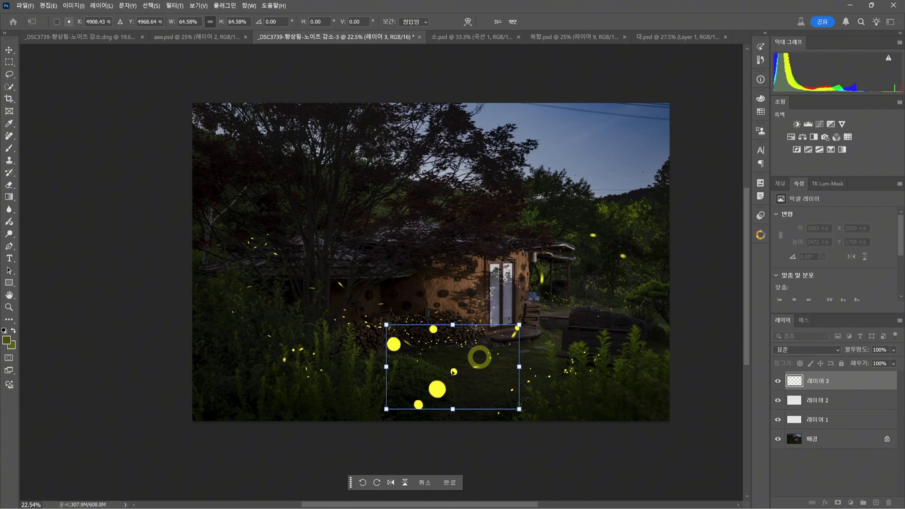
{"action": "scroll", "coordinate": [453, 336], "scroll_direction": "up", "scroll_amount": 2}
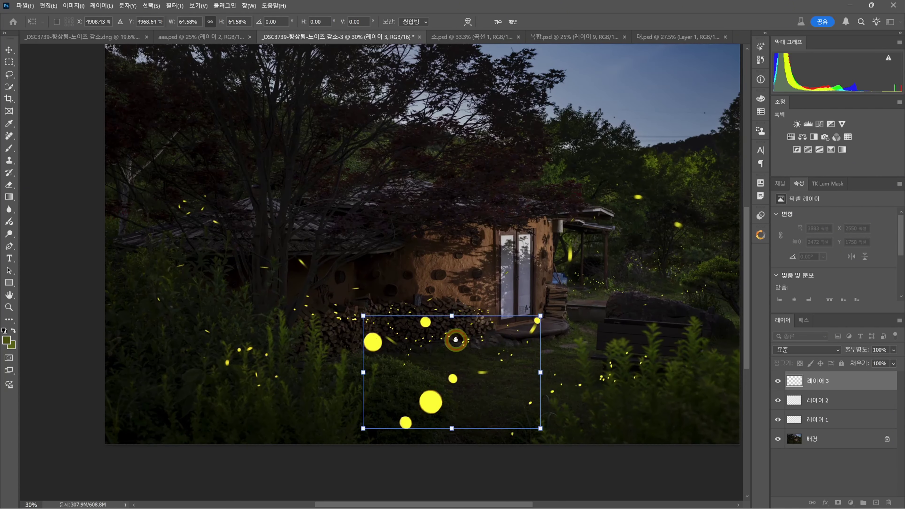
{"action": "scroll", "coordinate": [456, 339], "scroll_direction": "down", "scroll_amount": 2}
{"action": "key", "text": "Return"}
{"action": "key", "text": "l"}
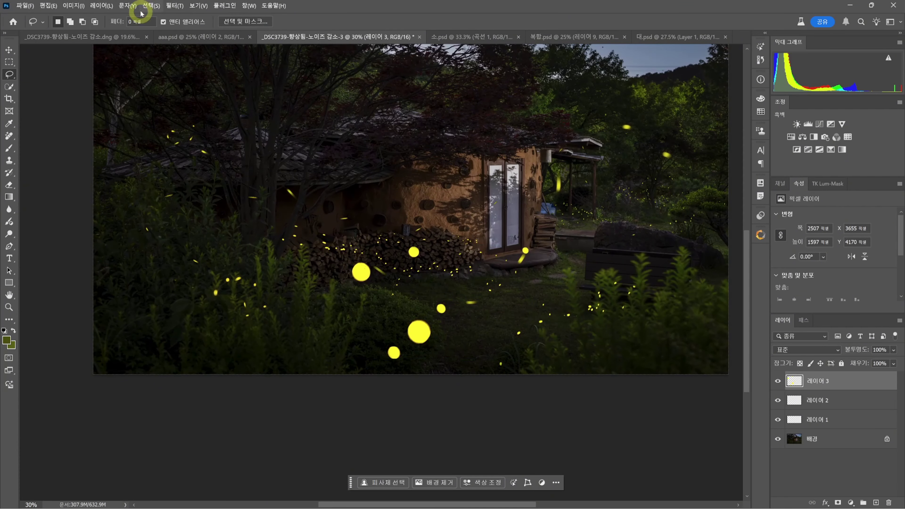
{"action": "left_click", "coordinate": [174, 6]}
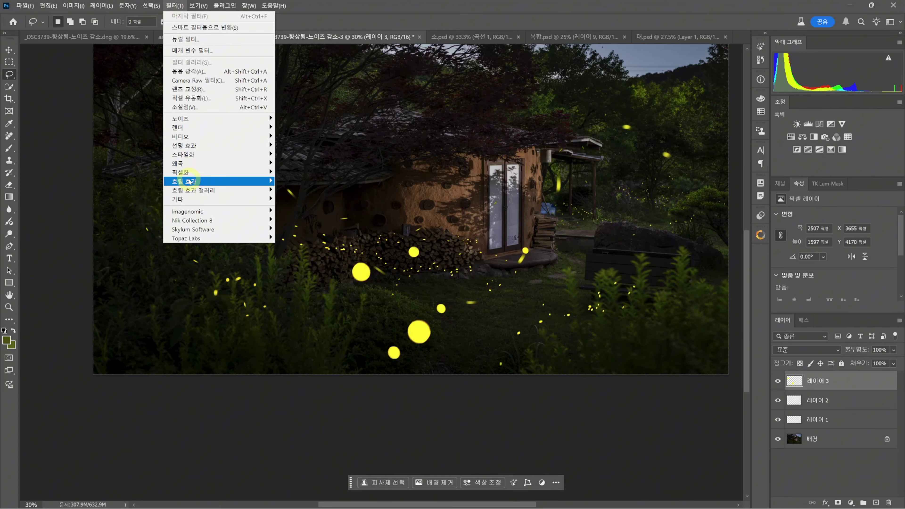
{"action": "mouse_move", "coordinate": [185, 181]}
{"action": "left_click", "coordinate": [311, 182]}
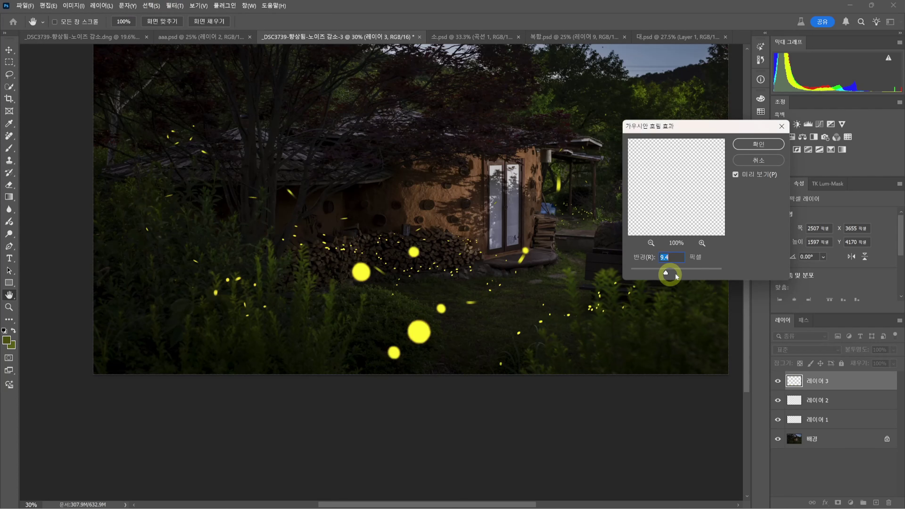
{"action": "left_click_drag", "start_coordinate": [687, 273], "coordinate": [686, 270]}
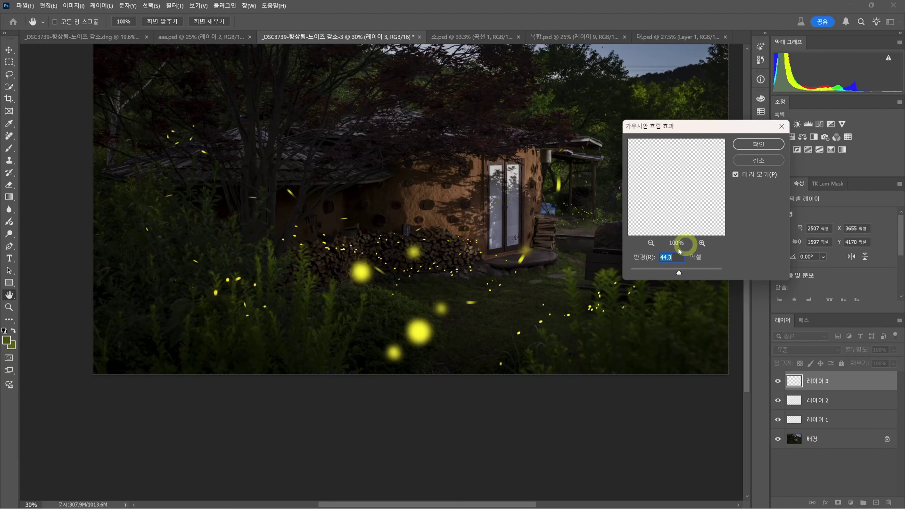
{"action": "left_click_drag", "start_coordinate": [671, 272], "coordinate": [672, 271]}
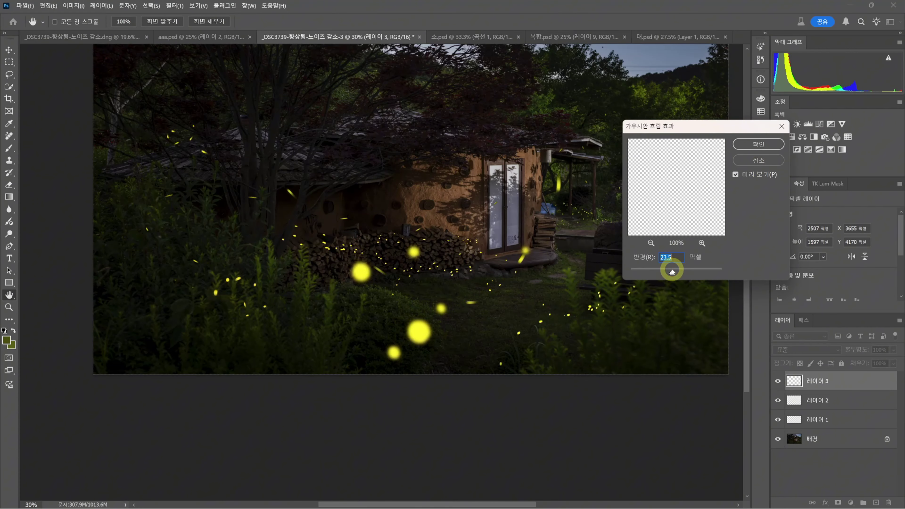
{"action": "left_click", "coordinate": [749, 165]}
Apply a Motion Blur at -27° with a distance of 117 pixels to the large fireflies.
{"action": "left_click", "coordinate": [175, 6]}
{"action": "mouse_move", "coordinate": [213, 180]}
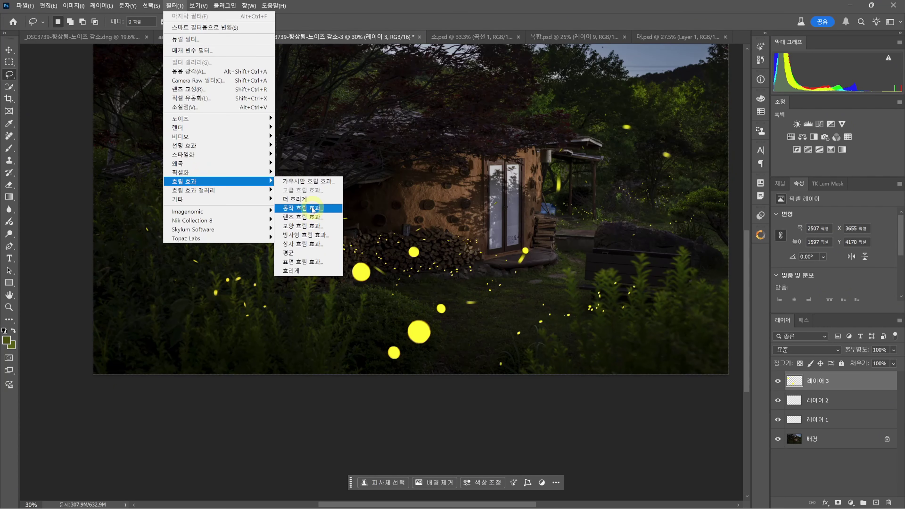
{"action": "left_click", "coordinate": [313, 202]}
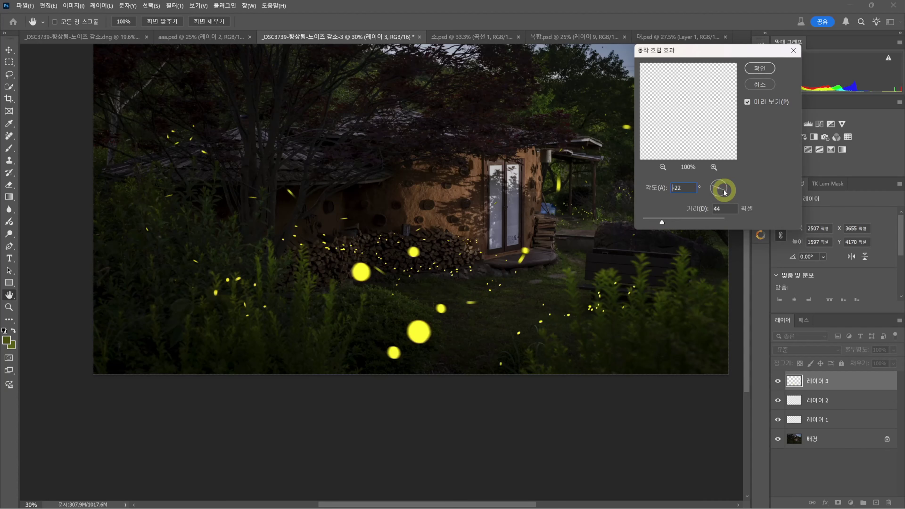
{"action": "left_click_drag", "start_coordinate": [724, 194], "coordinate": [725, 191]}
{"action": "left_click_drag", "start_coordinate": [661, 222], "coordinate": [689, 223]}
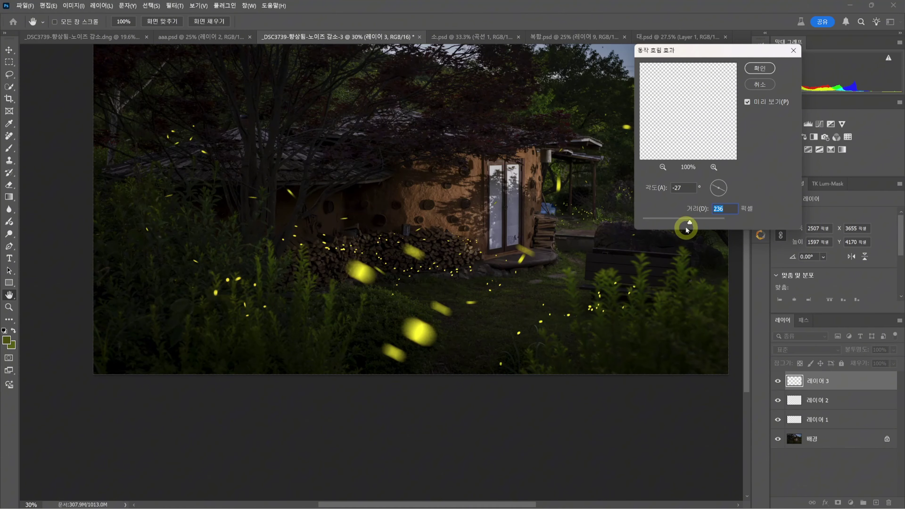
{"action": "left_click_drag", "start_coordinate": [690, 222], "coordinate": [673, 222]}
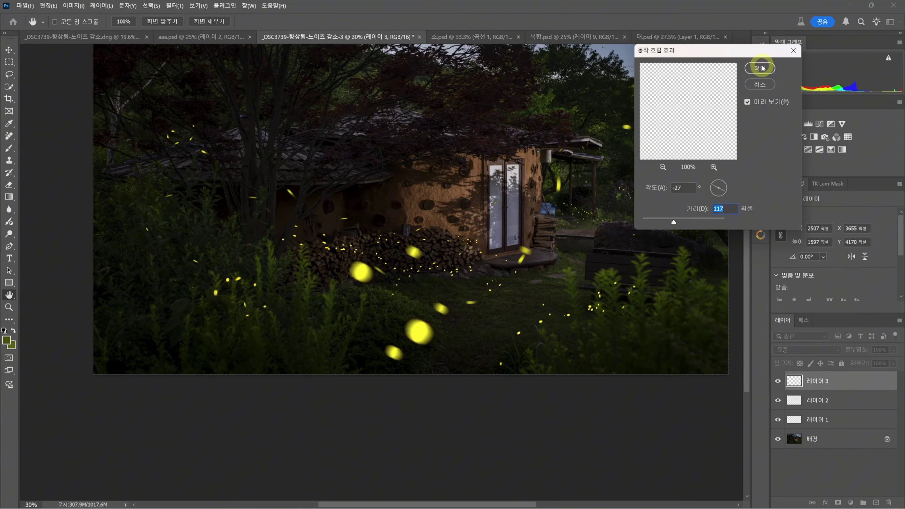
{"action": "left_click", "coordinate": [760, 67]}
{"action": "key", "text": "l"}
Shrink the large-firefly layer slightly and rotate it counterclockwise, keeping it over the garden in front of the woodpile.
{"action": "scroll", "coordinate": [398, 250], "scroll_direction": "down", "scroll_amount": 3}
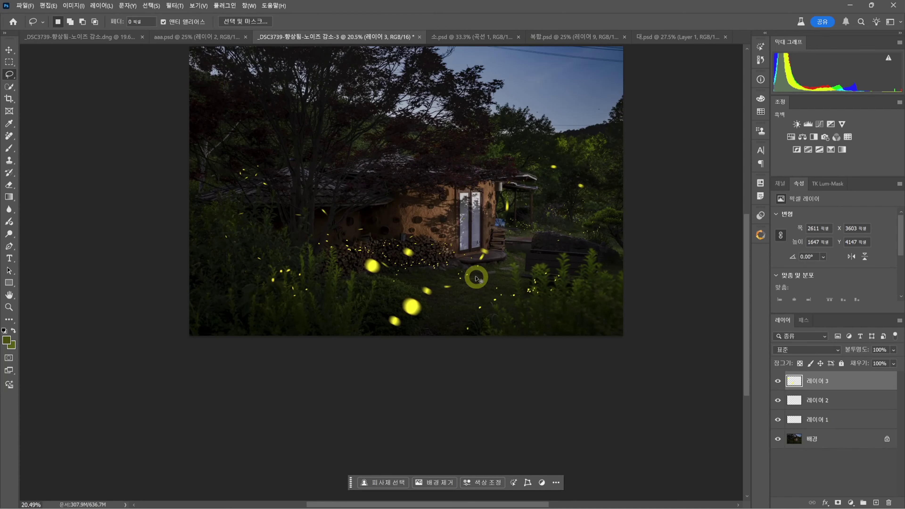
{"action": "key", "text": "ctrl+t"}
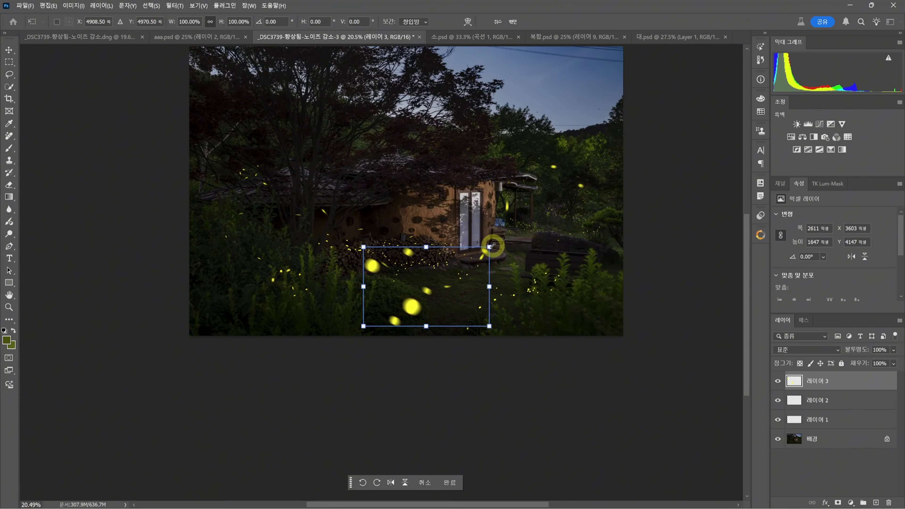
{"action": "mouse_move", "coordinate": [491, 246]}
{"action": "left_mouse_down"}
{"action": "mouse_move", "coordinate": [476, 261]}
{"action": "mouse_move", "coordinate": [457, 246]}
{"action": "left_mouse_up"}
{"action": "key", "text": "Return"}
{"action": "scroll", "coordinate": [383, 340], "scroll_direction": "up", "scroll_amount": 3}
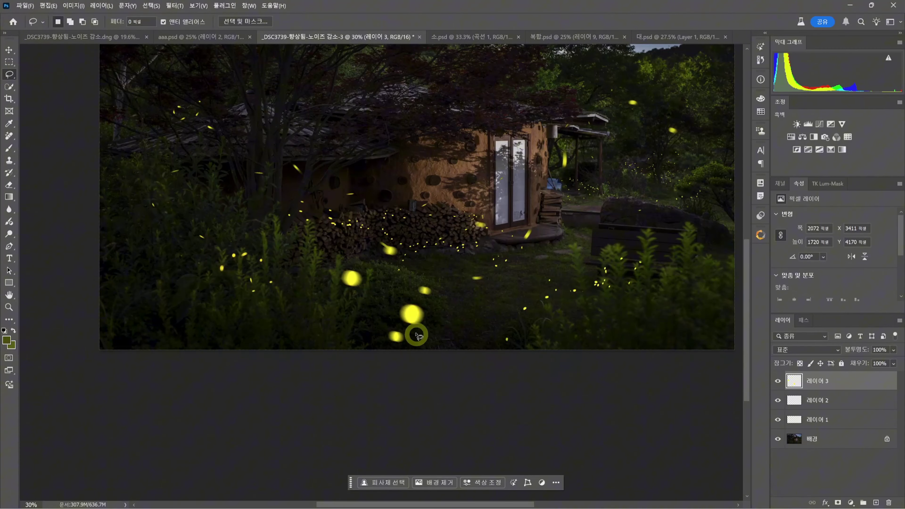
Erase the lowest large firefly near the photo's bottom edge and compare the photo with and without the layer.
{"action": "left_click", "coordinate": [10, 186]}
{"action": "left_click", "coordinate": [395, 336]}
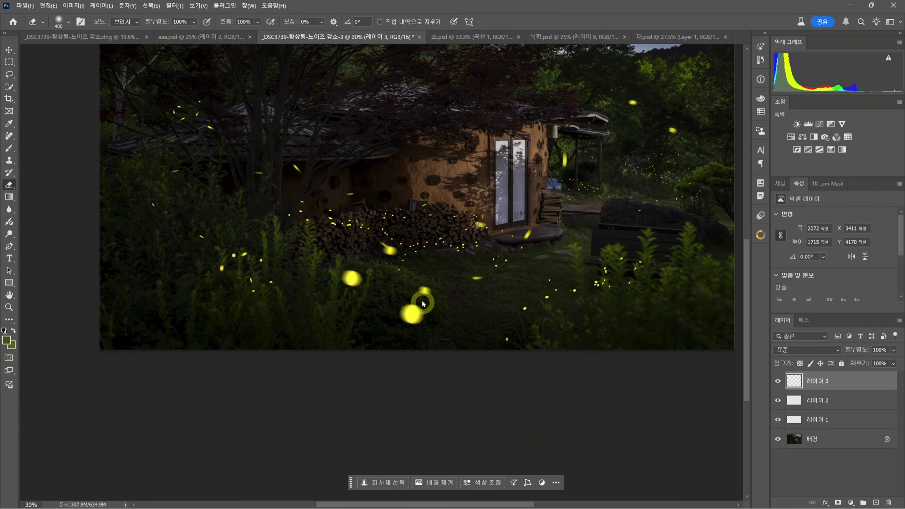
{"action": "scroll", "coordinate": [441, 339], "scroll_direction": "down", "scroll_amount": 3}
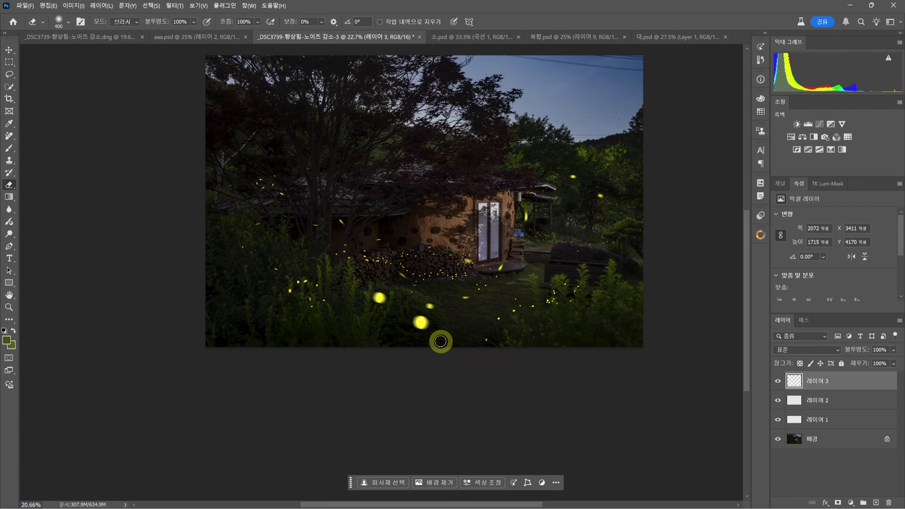
{"action": "left_click", "coordinate": [779, 383]}
{"action": "left_click", "coordinate": [779, 383]}
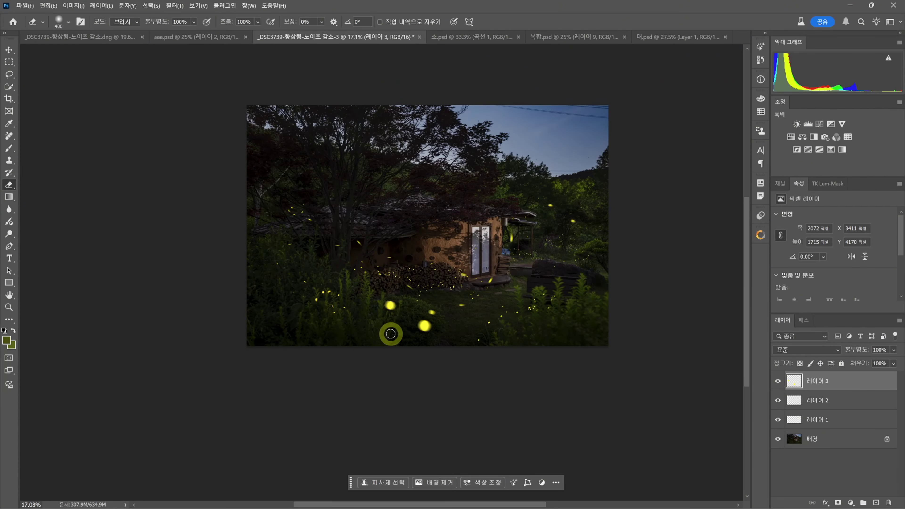
Apply a Gaussian Blur with a 27.7-pixel radius to the large fireflies and compare the photo with and without them.
{"action": "left_click", "coordinate": [179, 7]}
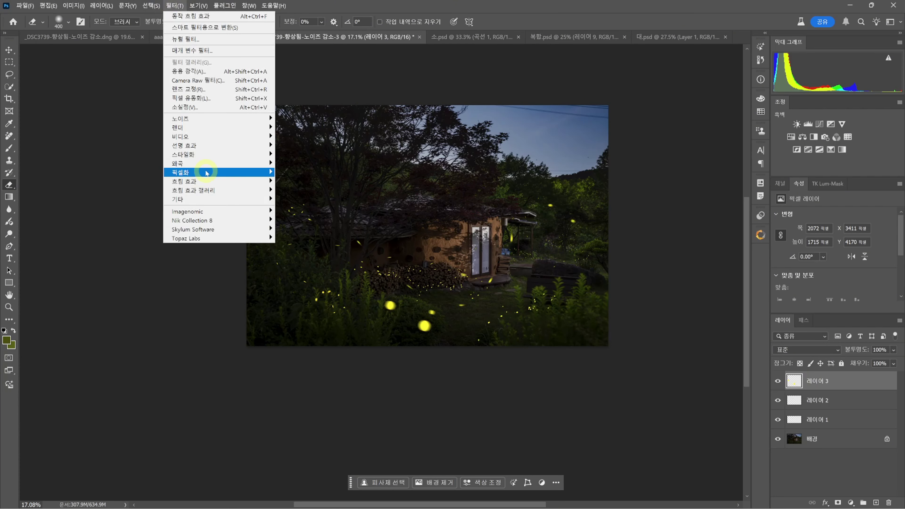
{"action": "mouse_move", "coordinate": [214, 181]}
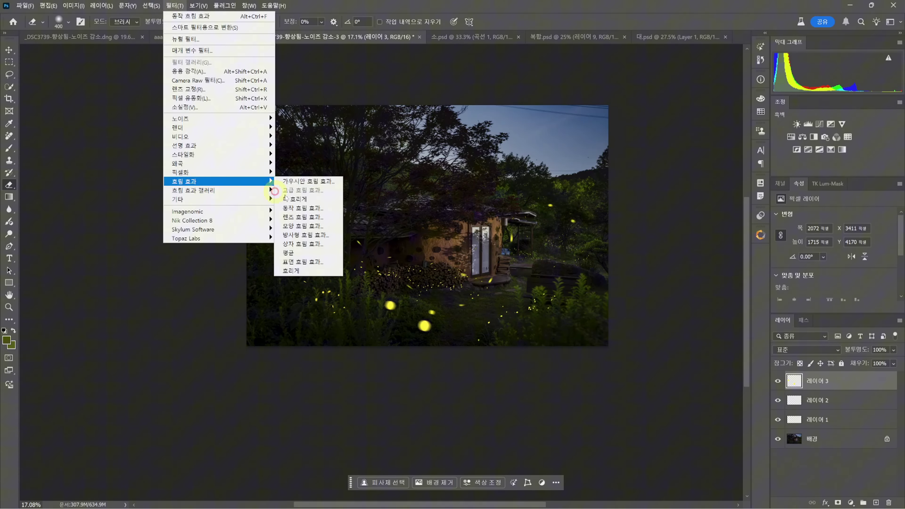
{"action": "left_click", "coordinate": [311, 183]}
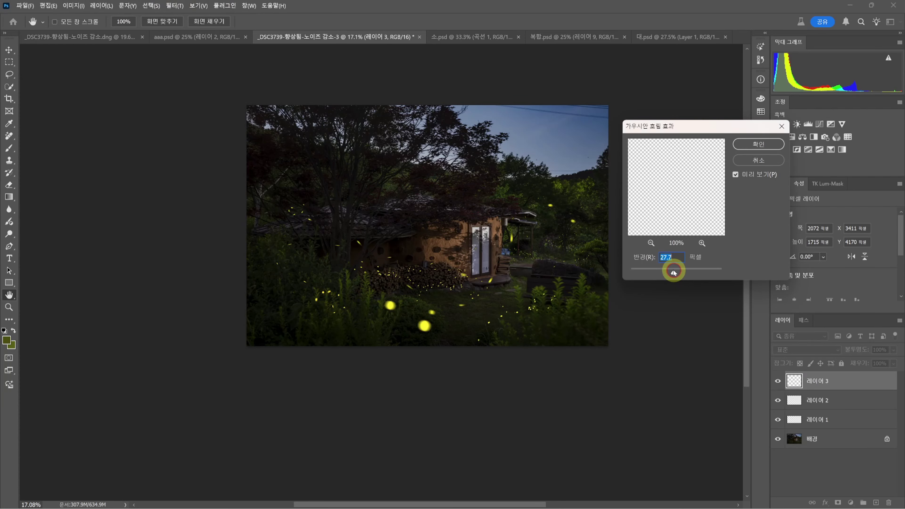
{"action": "left_click", "coordinate": [754, 145]}
{"action": "key", "text": "e"}
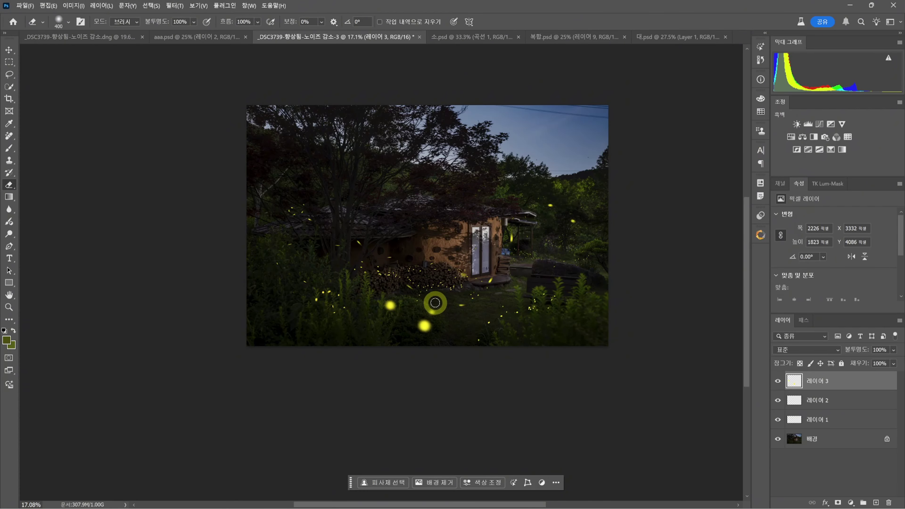
{"action": "scroll", "coordinate": [434, 303], "scroll_direction": "up", "scroll_amount": 2}
{"action": "left_click", "coordinate": [775, 380]}
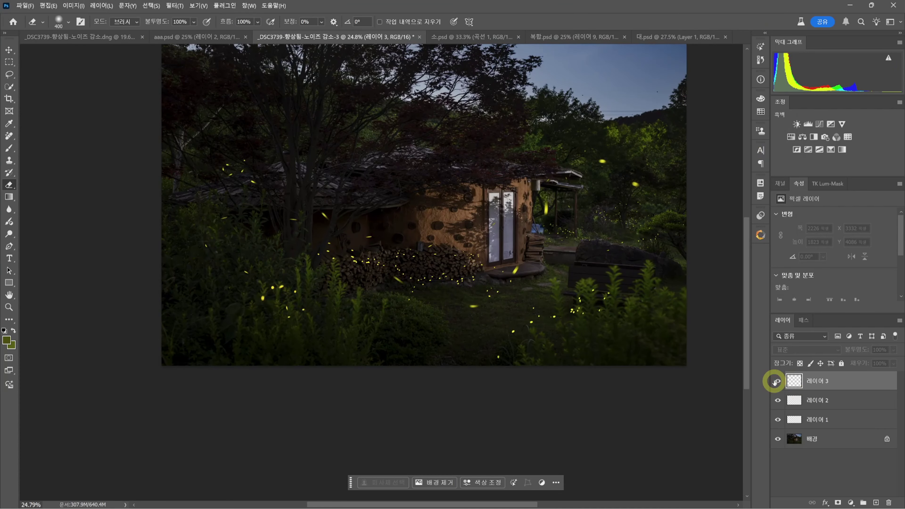
{"action": "left_click", "coordinate": [774, 380]}
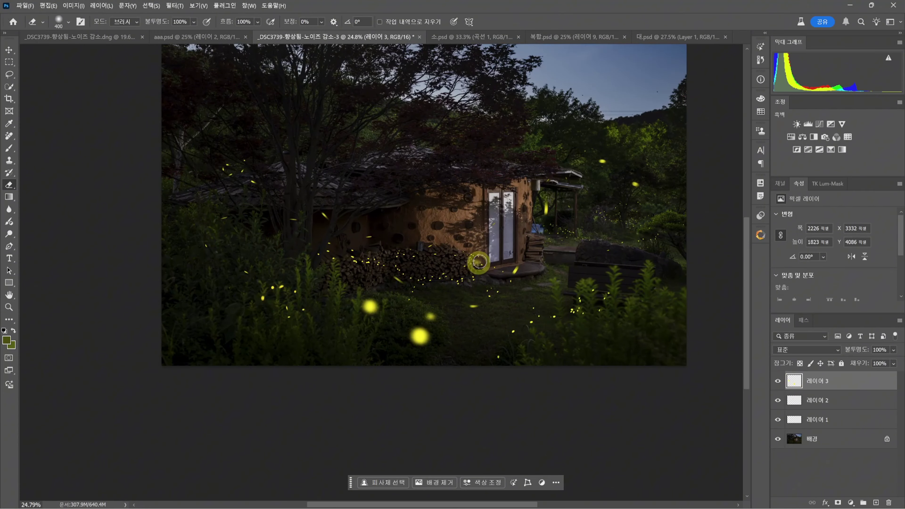
{"action": "left_click", "coordinate": [479, 345]}
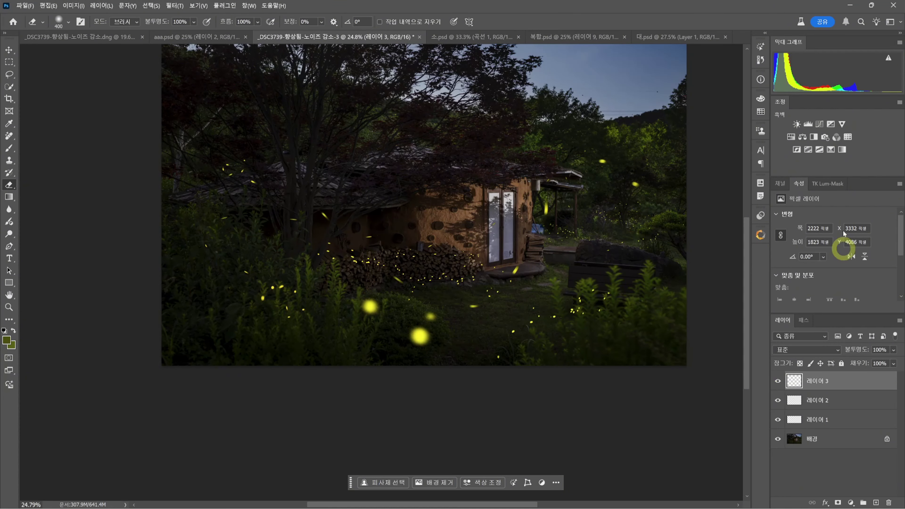
Add a Hue/Saturation adjustment layer with hue -64 and clip it to the large-firefly layer 레이어 3.
{"action": "left_click", "coordinate": [791, 137]}
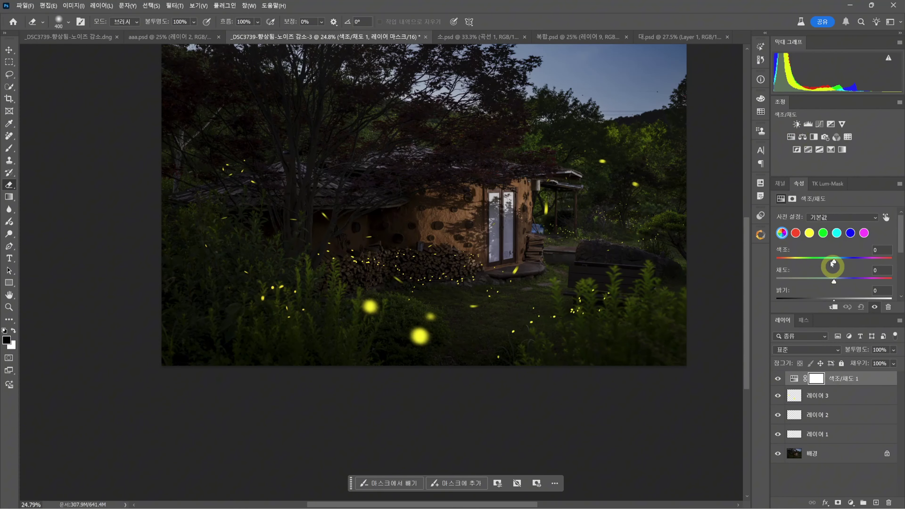
{"action": "left_click_drag", "start_coordinate": [834, 262], "coordinate": [813, 264]}
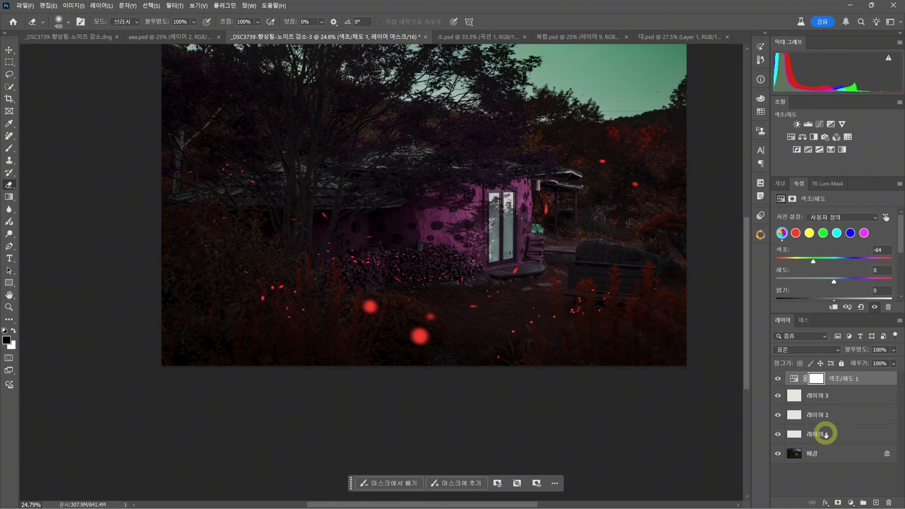
{"action": "left_click", "coordinate": [821, 374]}
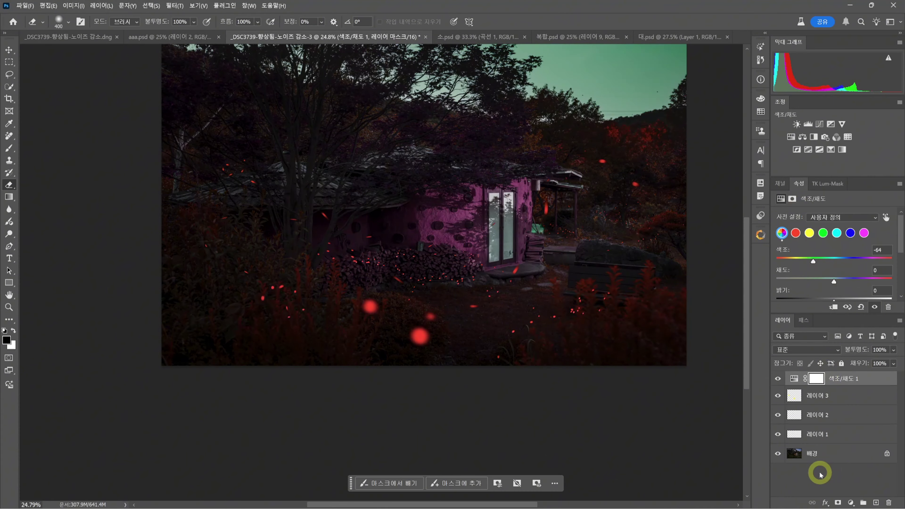
{"action": "left_click", "coordinate": [835, 307]}
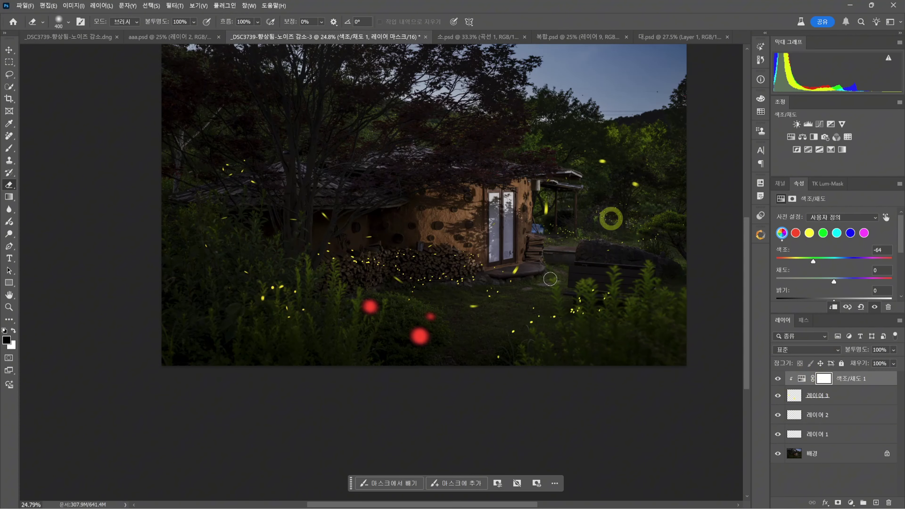
Set the clipped adjustment to hue 0, saturation +11 and lightness -11, and compare the photo with and without it.
{"action": "left_click_drag", "start_coordinate": [814, 263], "coordinate": [838, 263]}
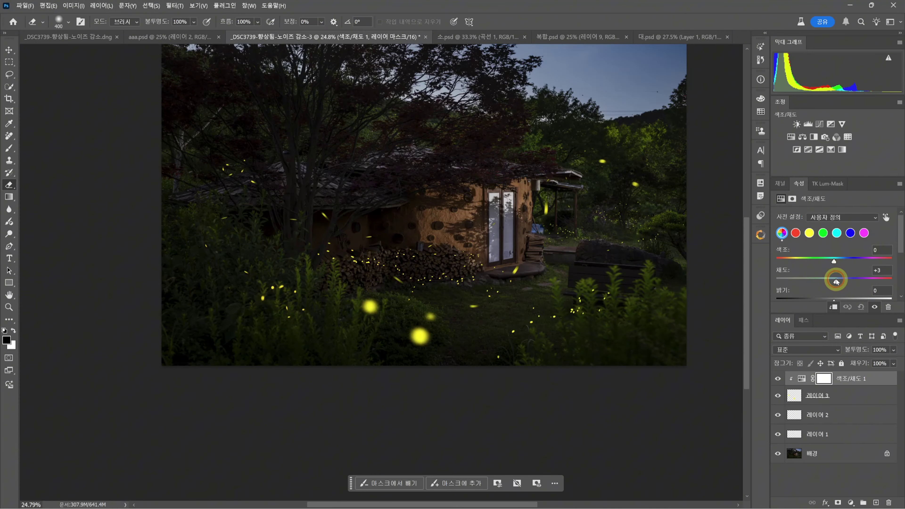
{"action": "scroll", "coordinate": [840, 282], "scroll_direction": "down", "scroll_amount": 1}
{"action": "left_click_drag", "start_coordinate": [833, 283], "coordinate": [828, 285]}
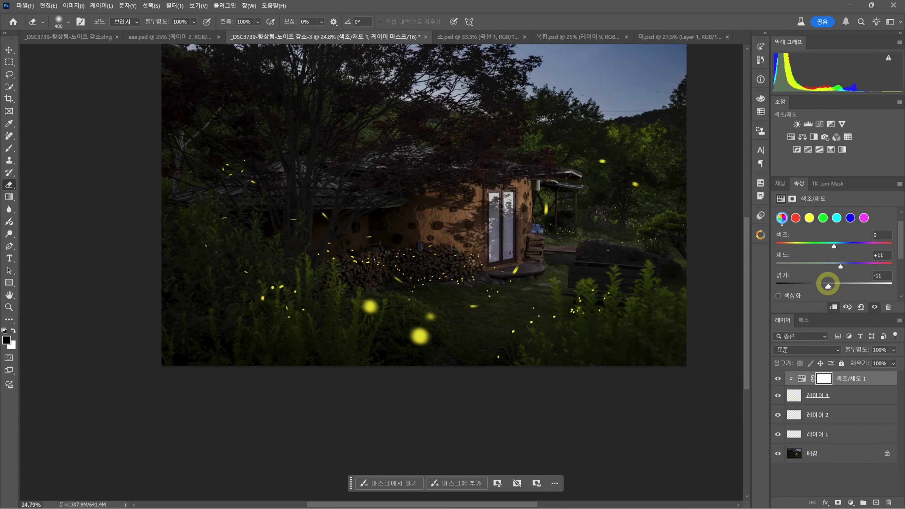
{"action": "left_click", "coordinate": [780, 379]}
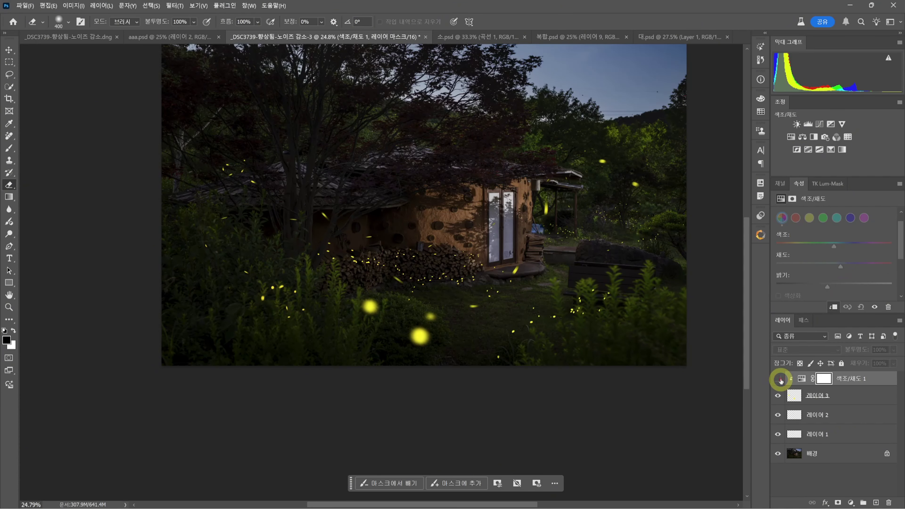
{"action": "left_click", "coordinate": [781, 379]}
{"action": "scroll", "coordinate": [442, 316], "scroll_direction": "down", "scroll_amount": 2}
{"action": "scroll", "coordinate": [442, 316], "scroll_direction": "down", "scroll_amount": 1}
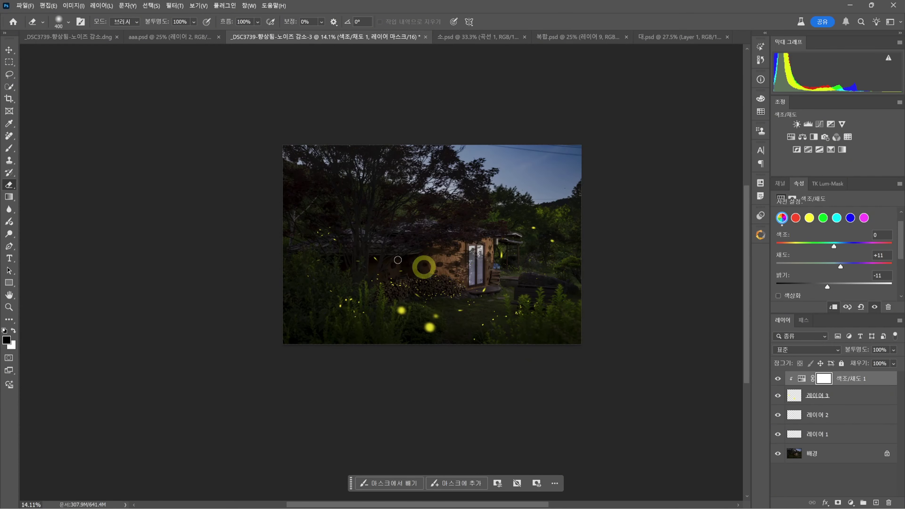
Examine the composite, and in the _DSC3739 .dng document hide 레이어 1 and the photo copy inside 그룹 1 to compare the result without fireflies.
{"action": "scroll", "coordinate": [566, 322], "scroll_direction": "up", "scroll_amount": 2}
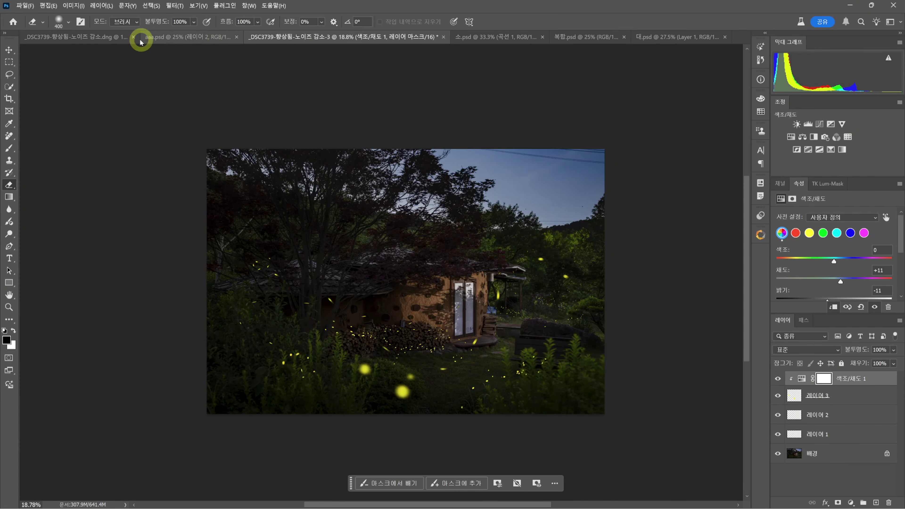
{"action": "left_click", "coordinate": [103, 37]}
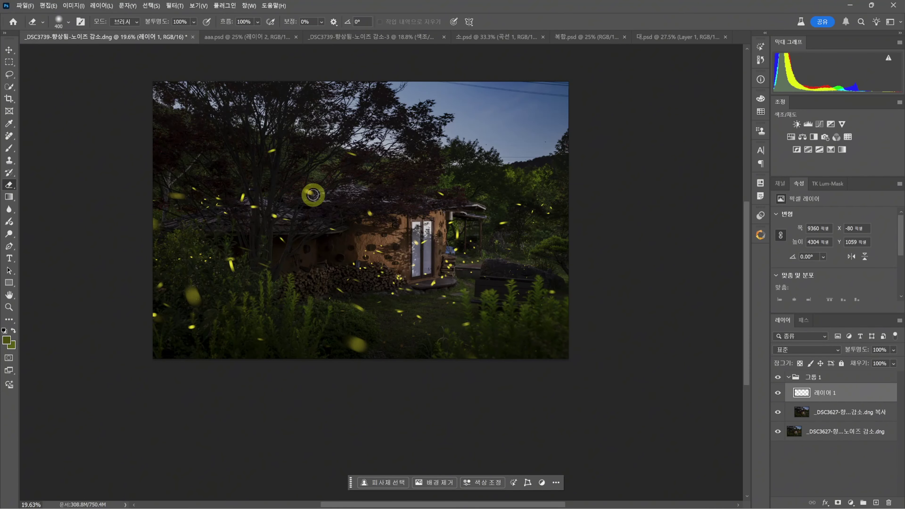
{"action": "left_click_drag", "start_coordinate": [778, 393], "coordinate": [777, 412]}
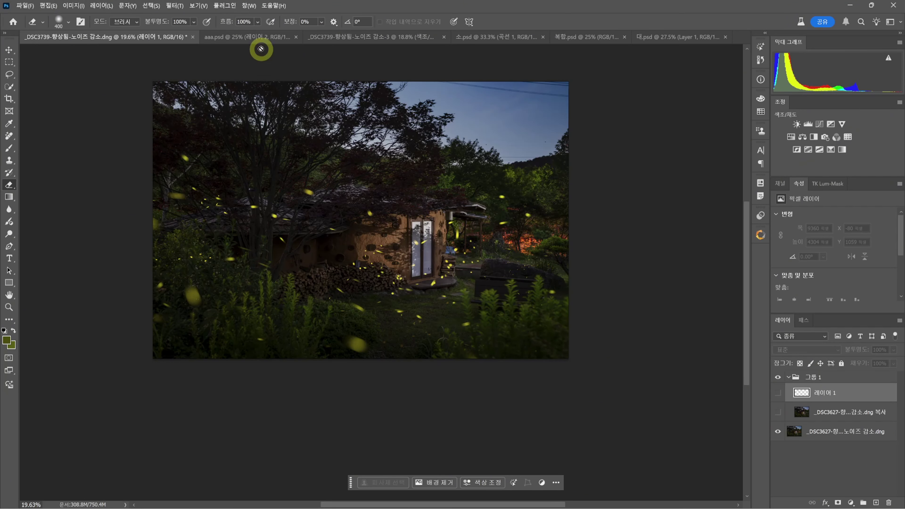
Return to the _DSC3739-향상됨-노이즈 감소-3 document and compare the photo with and without the firefly layers 레이어 3, 레이어 2 and 레이어 1.
{"action": "left_click", "coordinate": [260, 37]}
{"action": "left_click", "coordinate": [263, 38]}
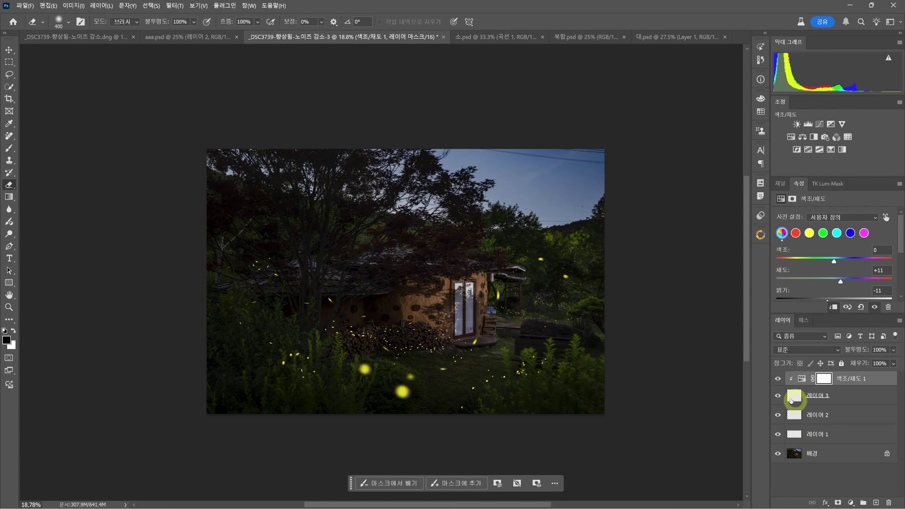
{"action": "left_click_drag", "start_coordinate": [776, 397], "coordinate": [780, 435]}
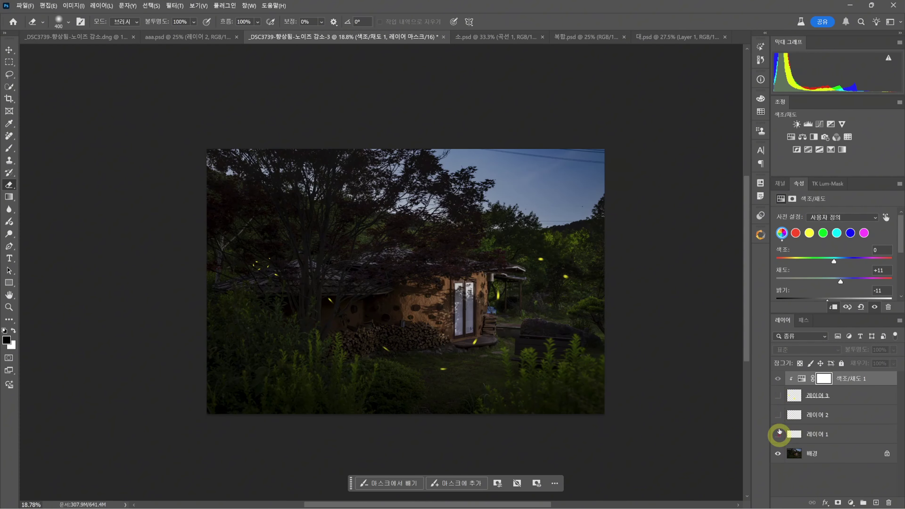
{"action": "left_click_drag", "start_coordinate": [776, 396], "coordinate": [777, 431]}
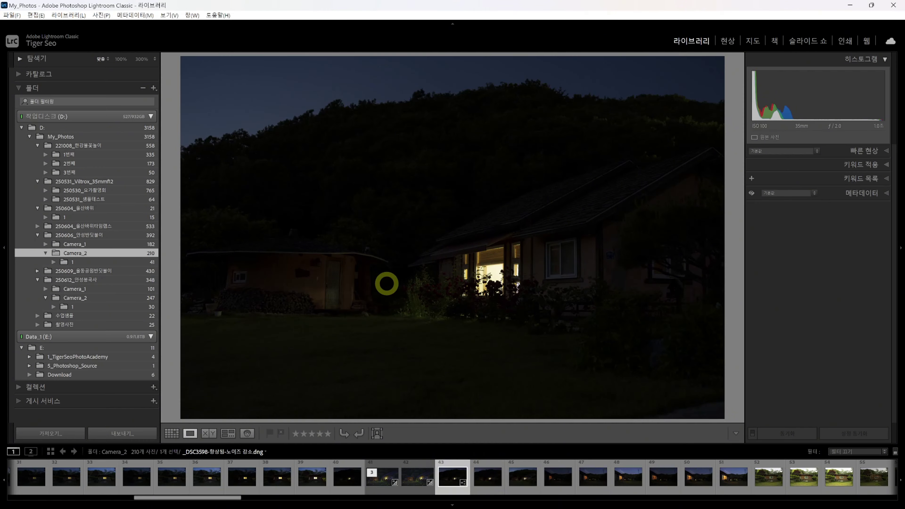
In Lightroom Classic, view the _DSC3598 night house shots in Develop, ending on the _DSC3598-향상됨-노이즈 감소-Edit-Edit.tif version.
{"action": "key", "text": "Right"}
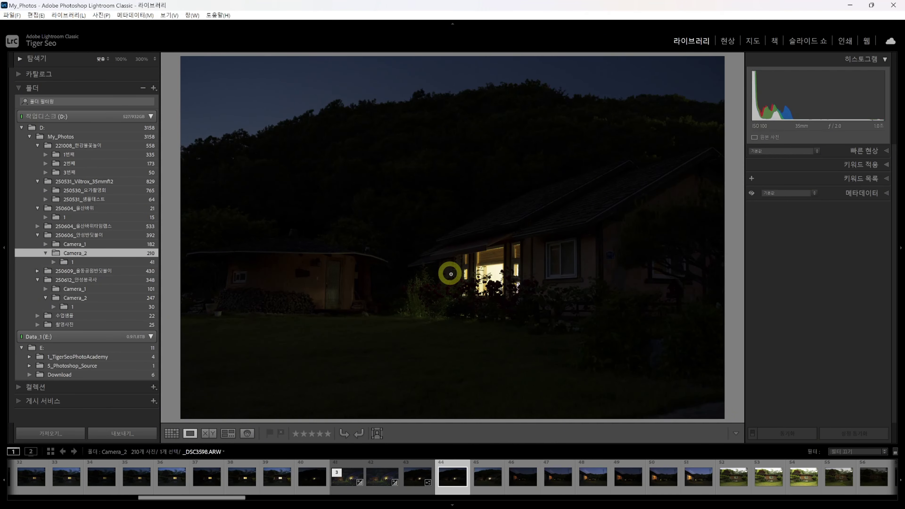
{"action": "key", "text": "d"}
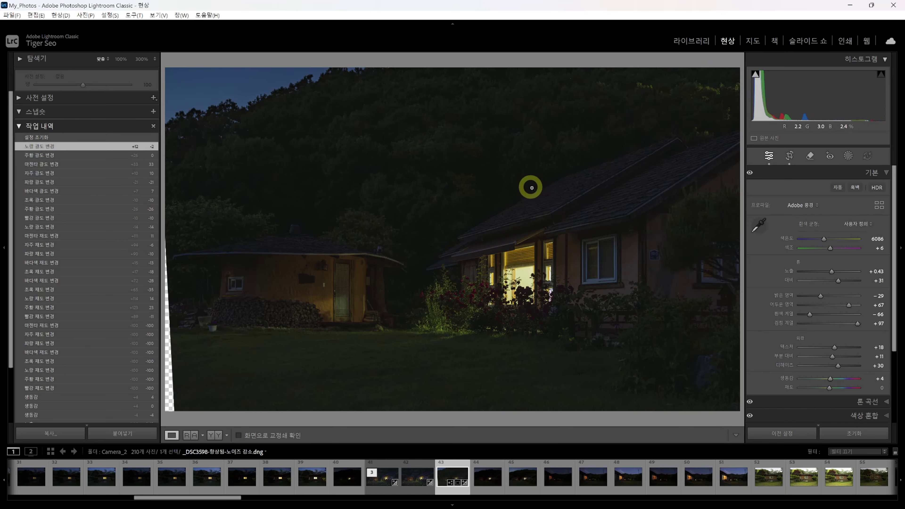
{"action": "left_click", "coordinate": [385, 479]}
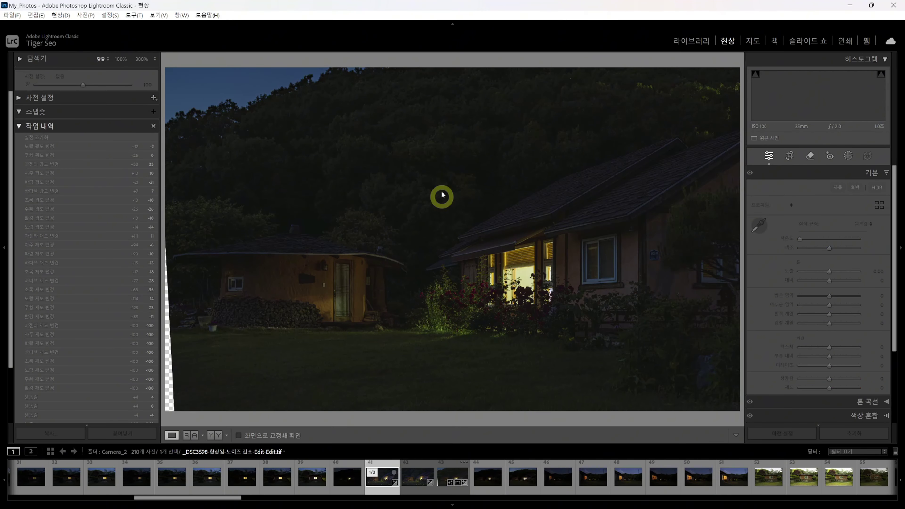